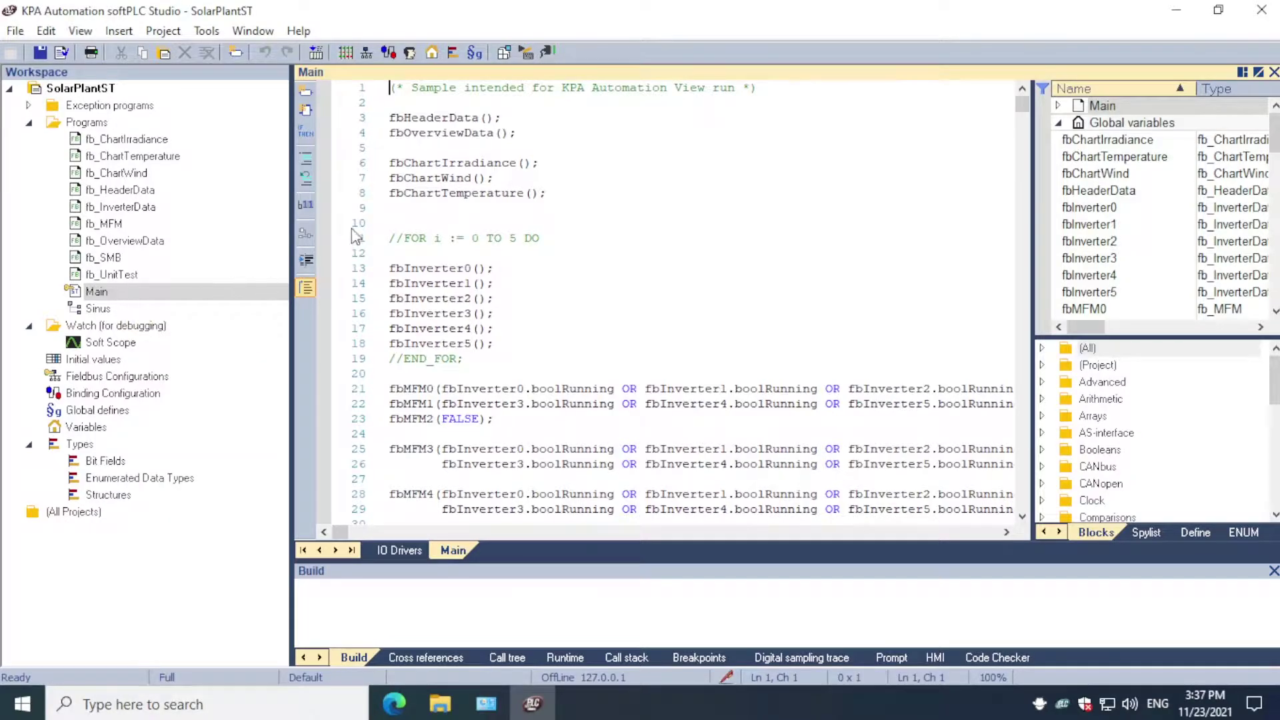
# Review the function block calls for header, overview and chart data at the start of the Main program
pyautogui.click(435, 118)
pyautogui.moveTo(480, 162)
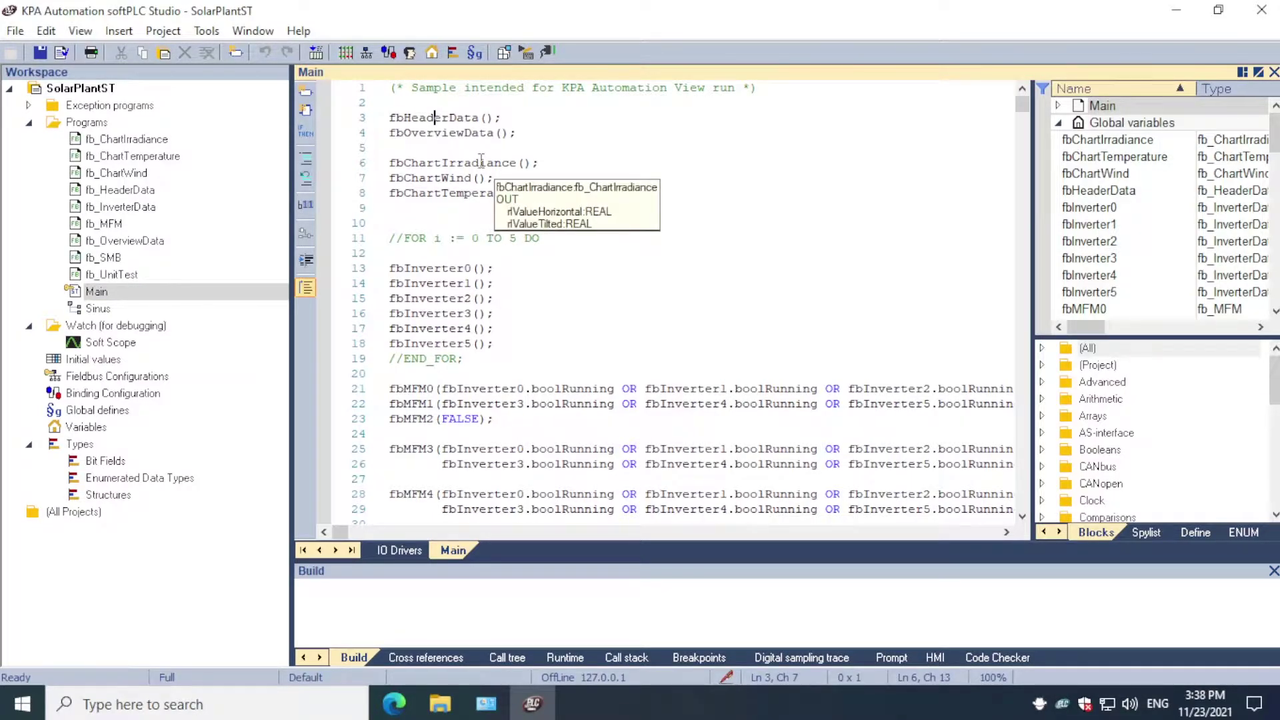
pyautogui.click(442, 133)
pyautogui.click(442, 162)
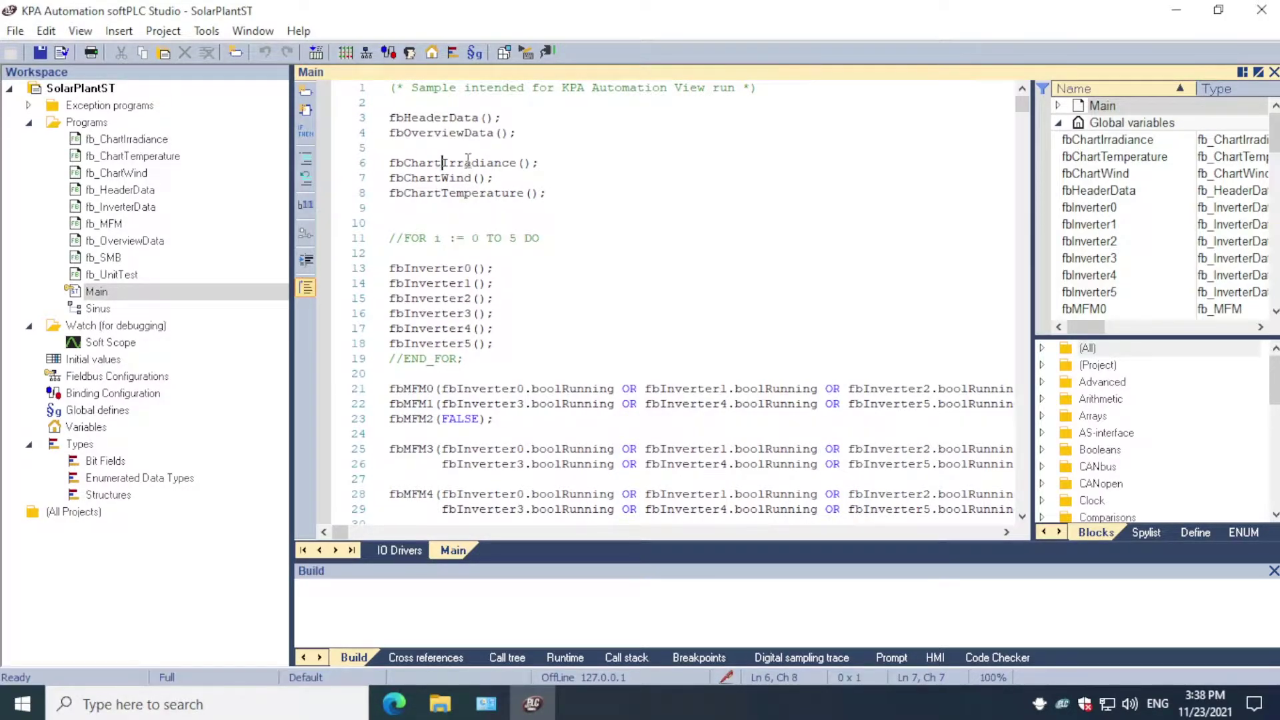
pyautogui.click(435, 118)
# Find the fbHeaderData, fbInverter and fbOverviewData instances among the global variables and locate the fb_OverviewData program in the workspace
pyautogui.click(1113, 207)
pyautogui.click(1101, 194)
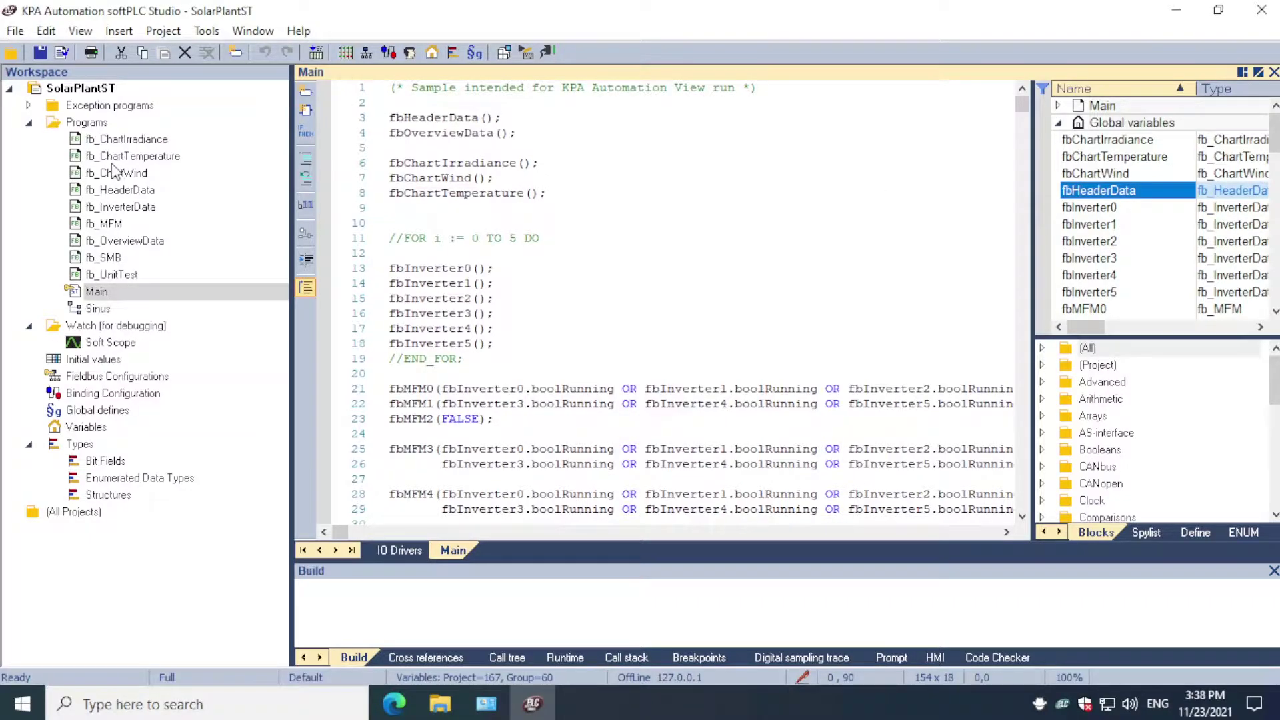
pyautogui.click(442, 131)
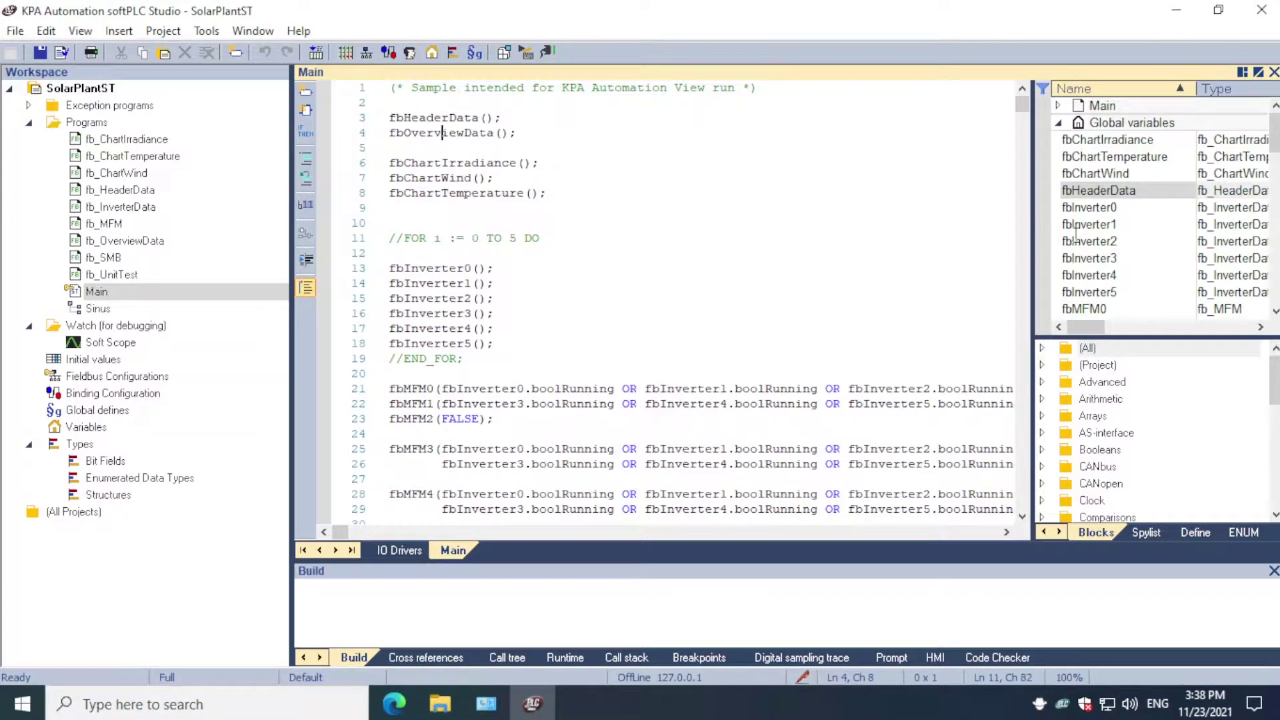
pyautogui.click(1112, 274)
pyautogui.scroll(-4, 1112, 280)
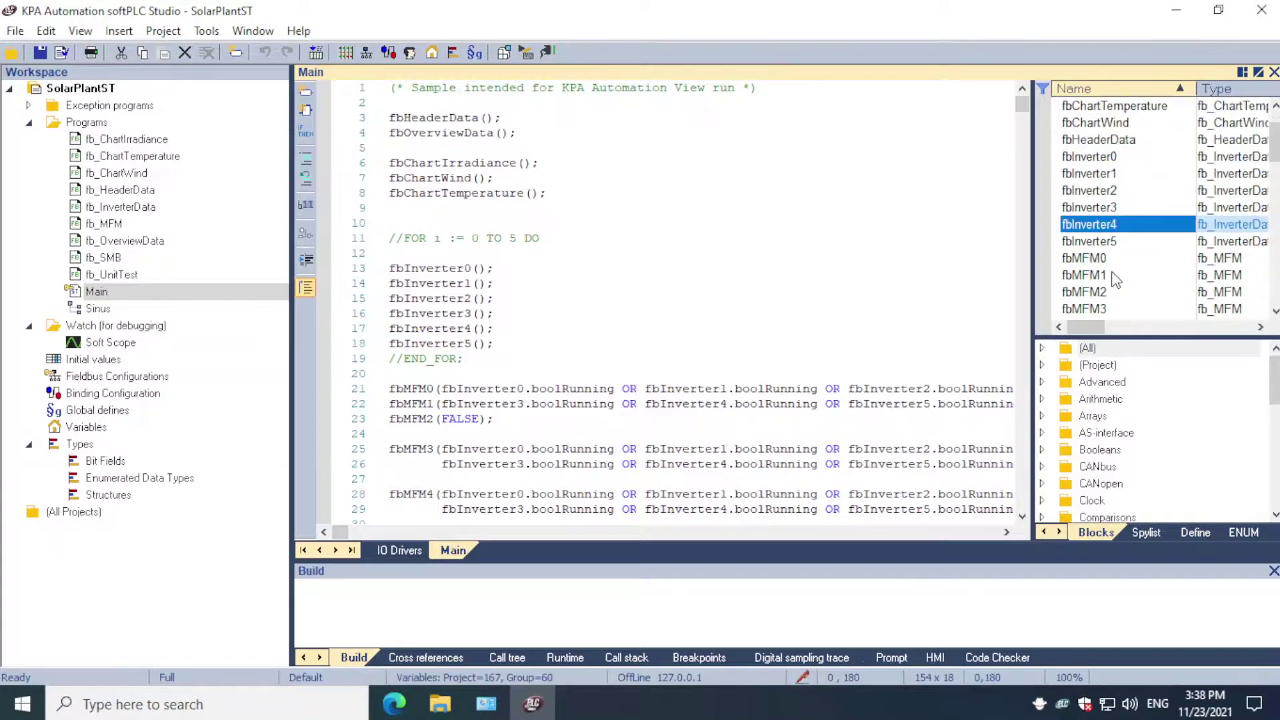
pyautogui.click(1108, 227)
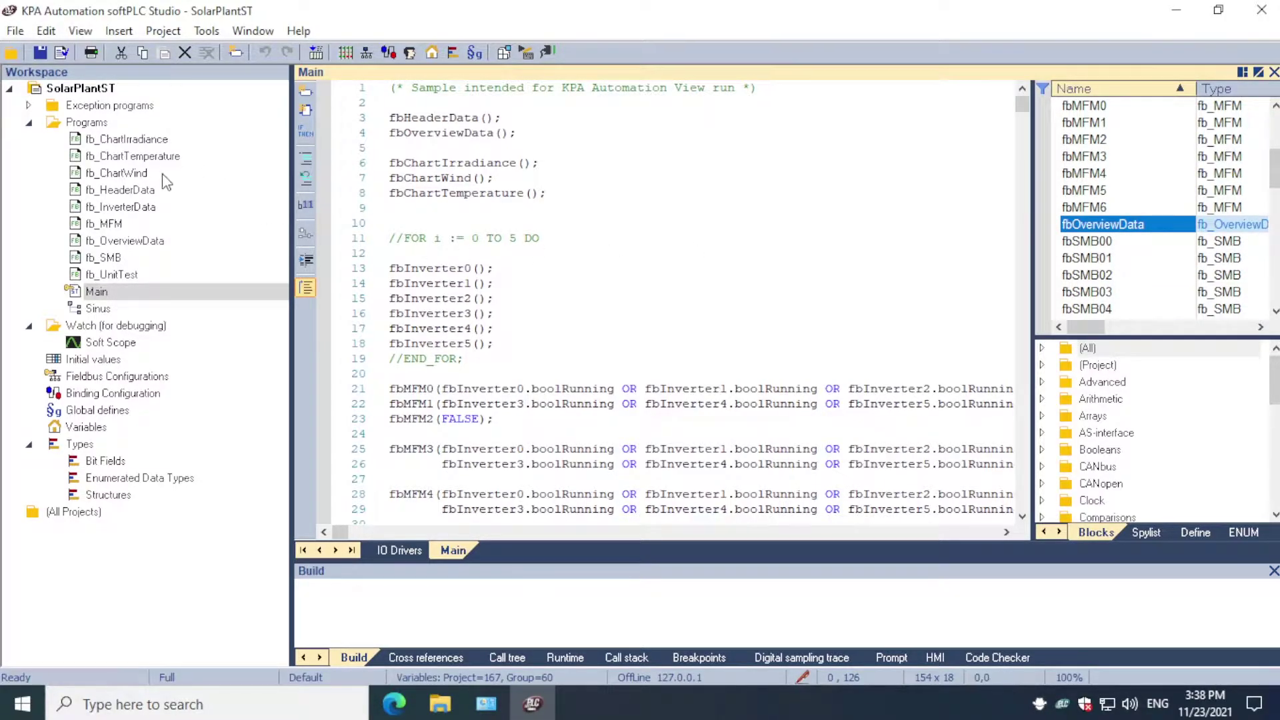
pyautogui.click(125, 244)
# Open the user-defined function block behind fbHeaderData from the Main code, review its assignments and close it
pyautogui.click(435, 117)
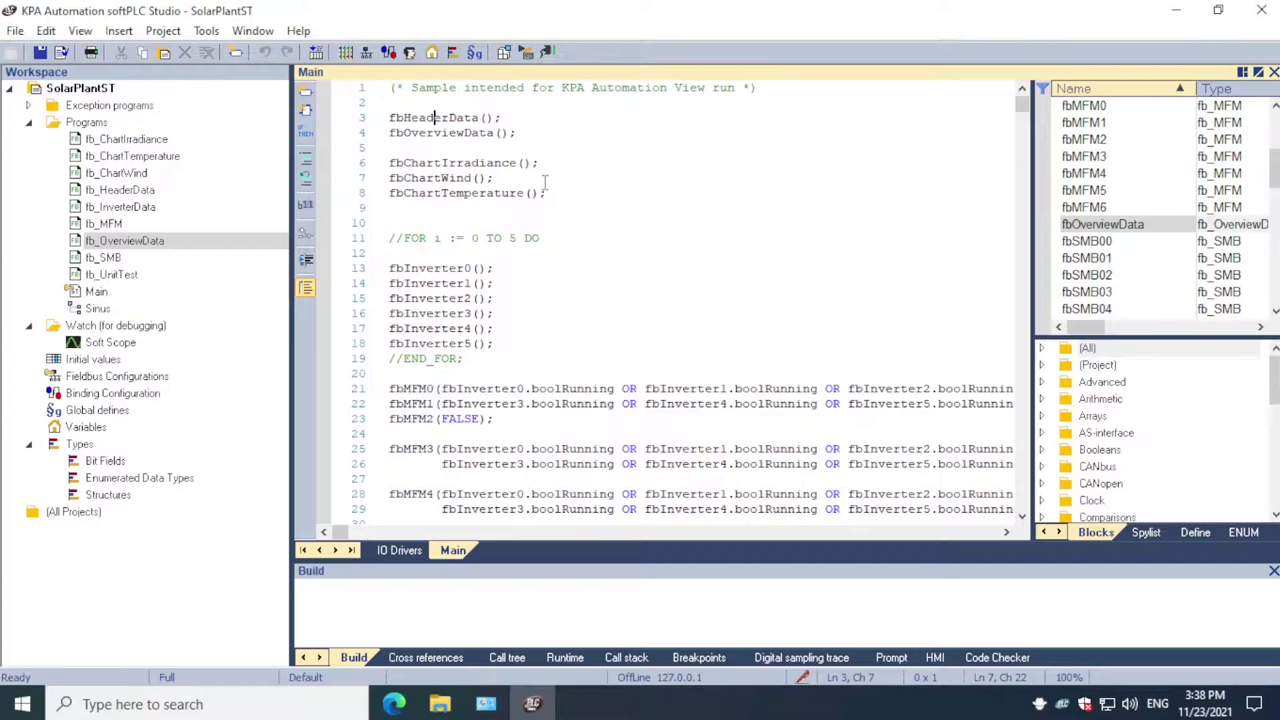
pyautogui.rightClick(424, 120)
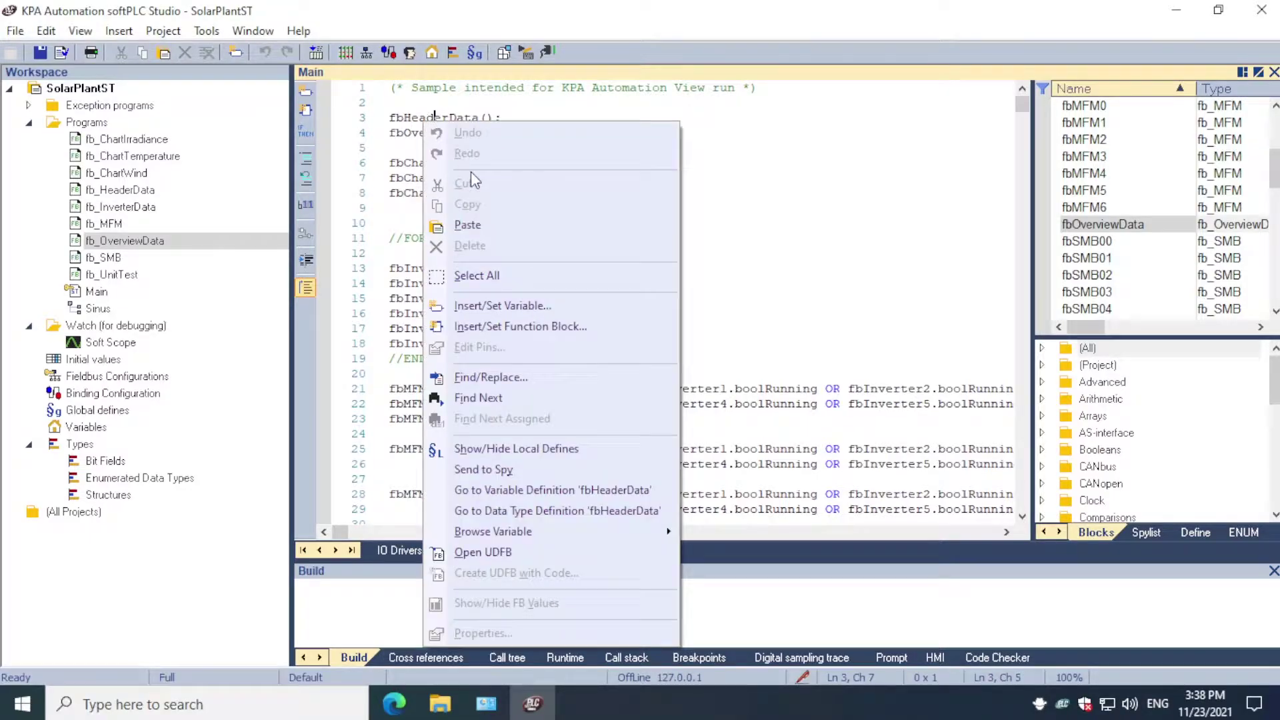
pyautogui.click(493, 552)
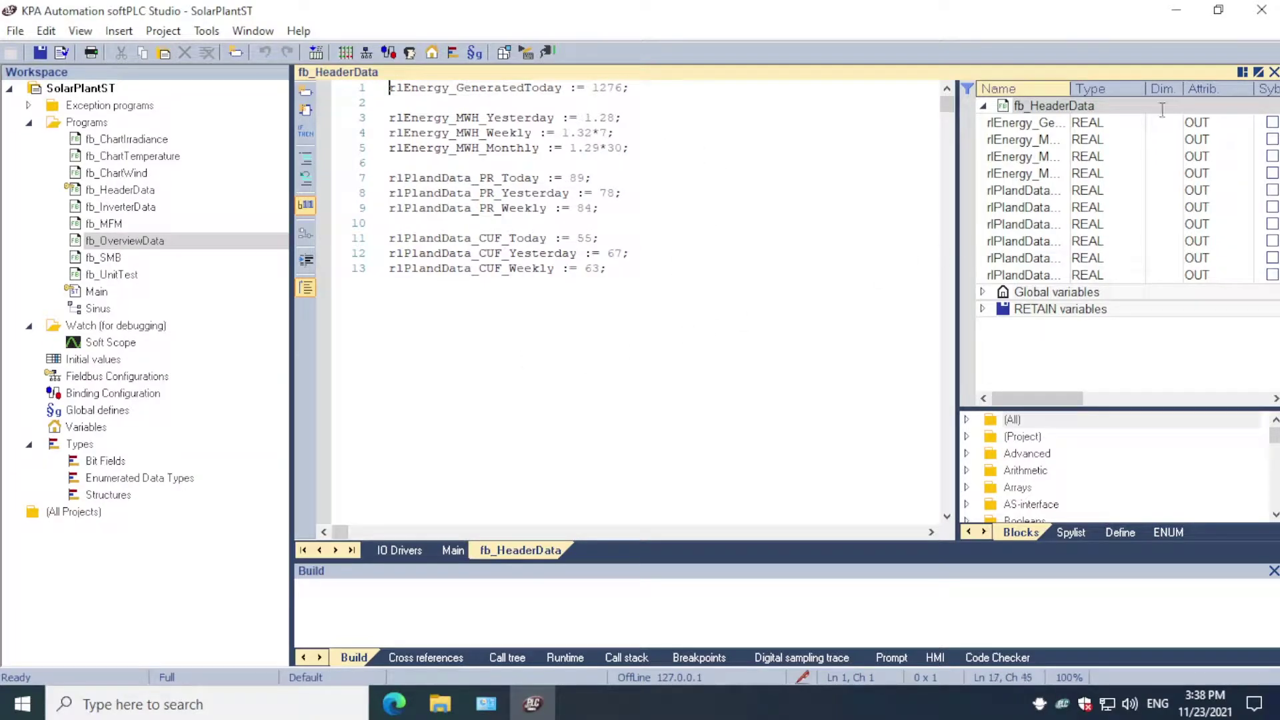
pyautogui.click(1273, 71)
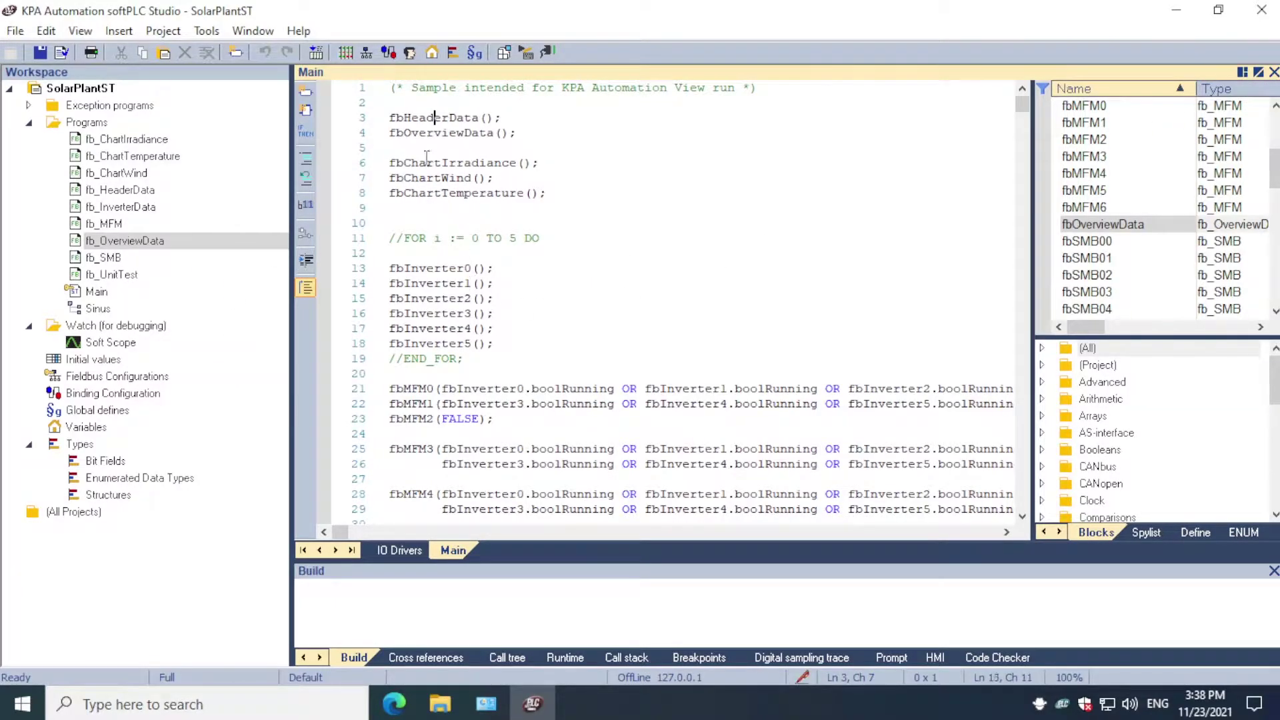
# Open the user-defined function block behind fbInverter0 and look through its variables, including boolRunning
pyautogui.rightClick(433, 272)
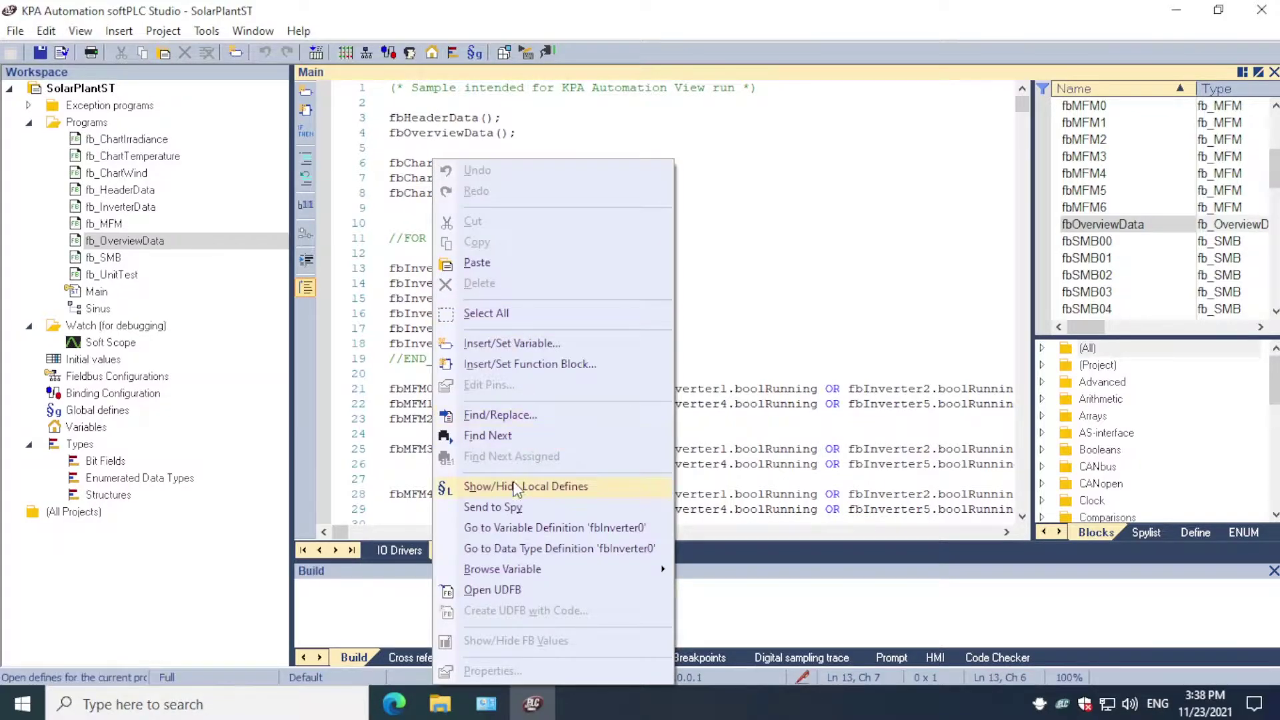
pyautogui.click(494, 590)
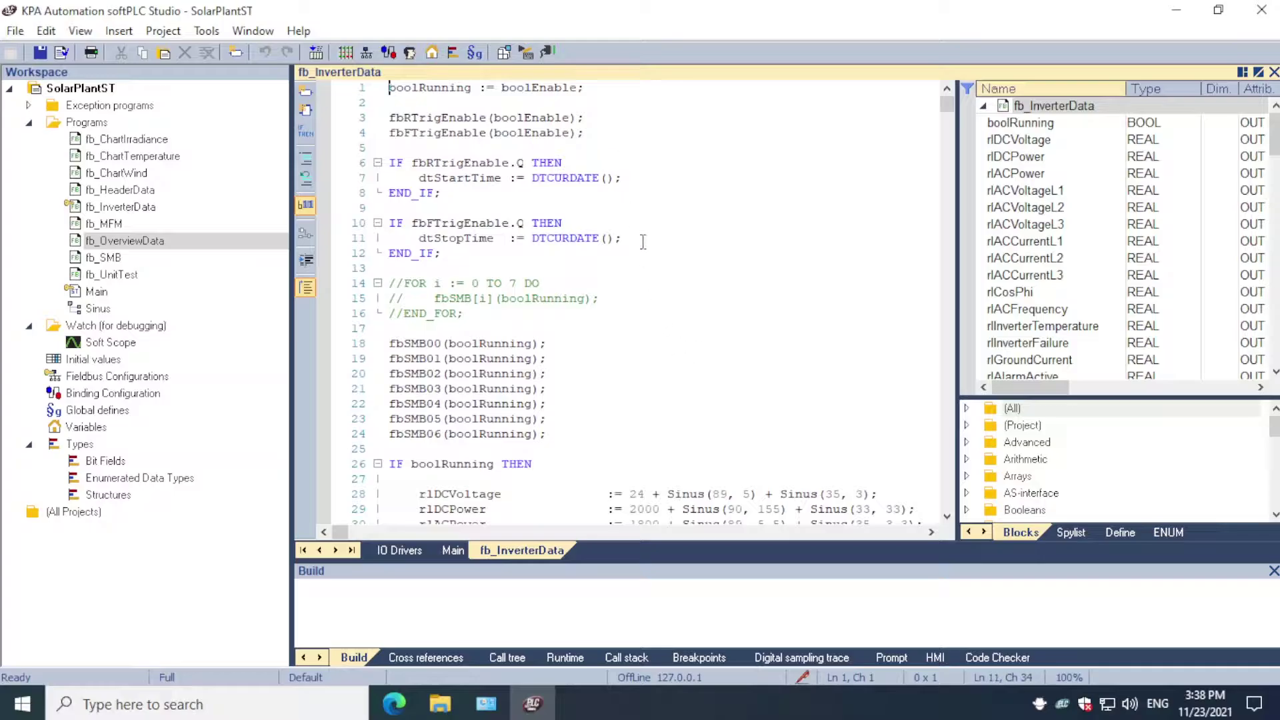
pyautogui.scroll(-1, 642, 241)
pyautogui.scroll(1, 687, 320)
pyautogui.scroll(-4, 1068, 319)
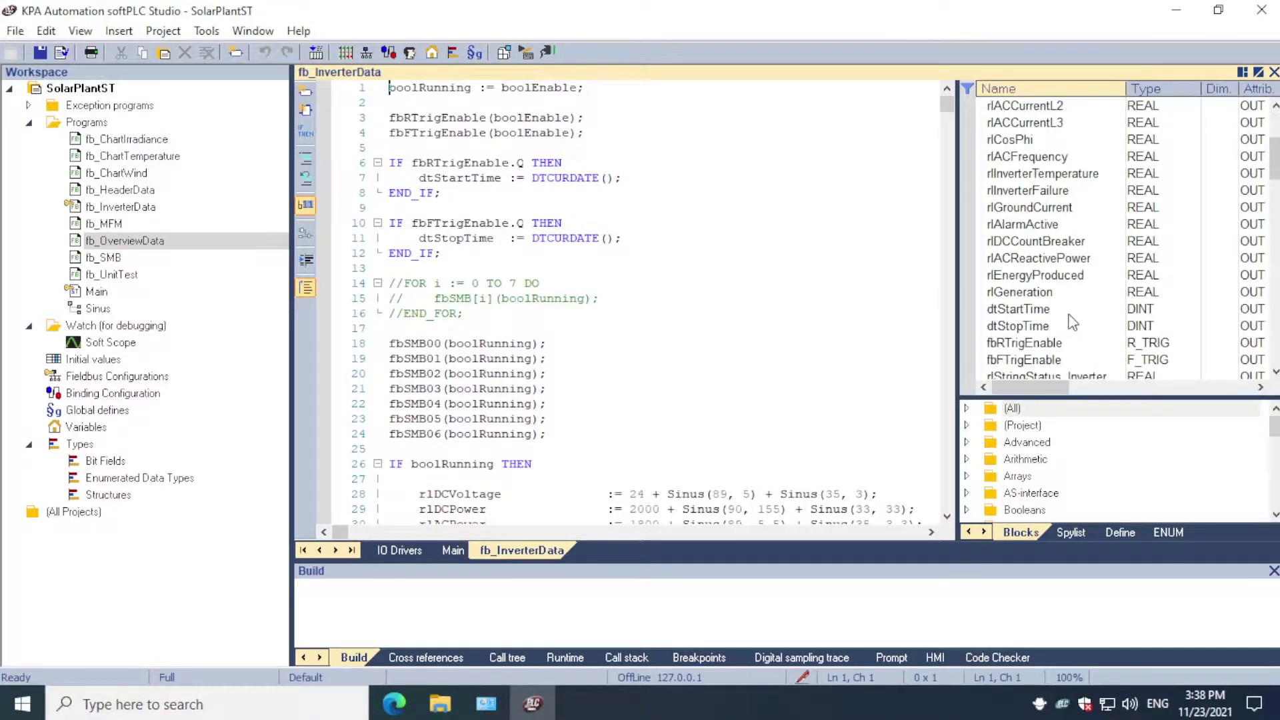
pyautogui.scroll(-2, 1071, 320)
pyautogui.scroll(7, 1073, 313)
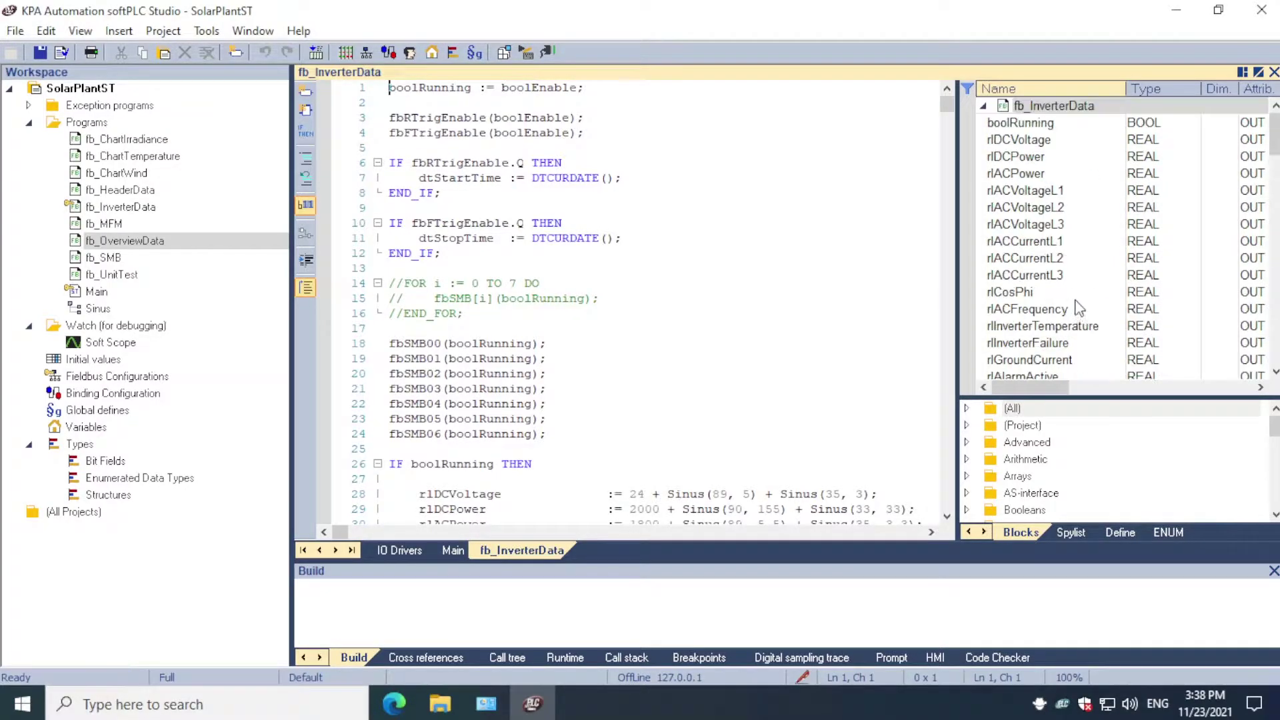
pyautogui.click(1026, 124)
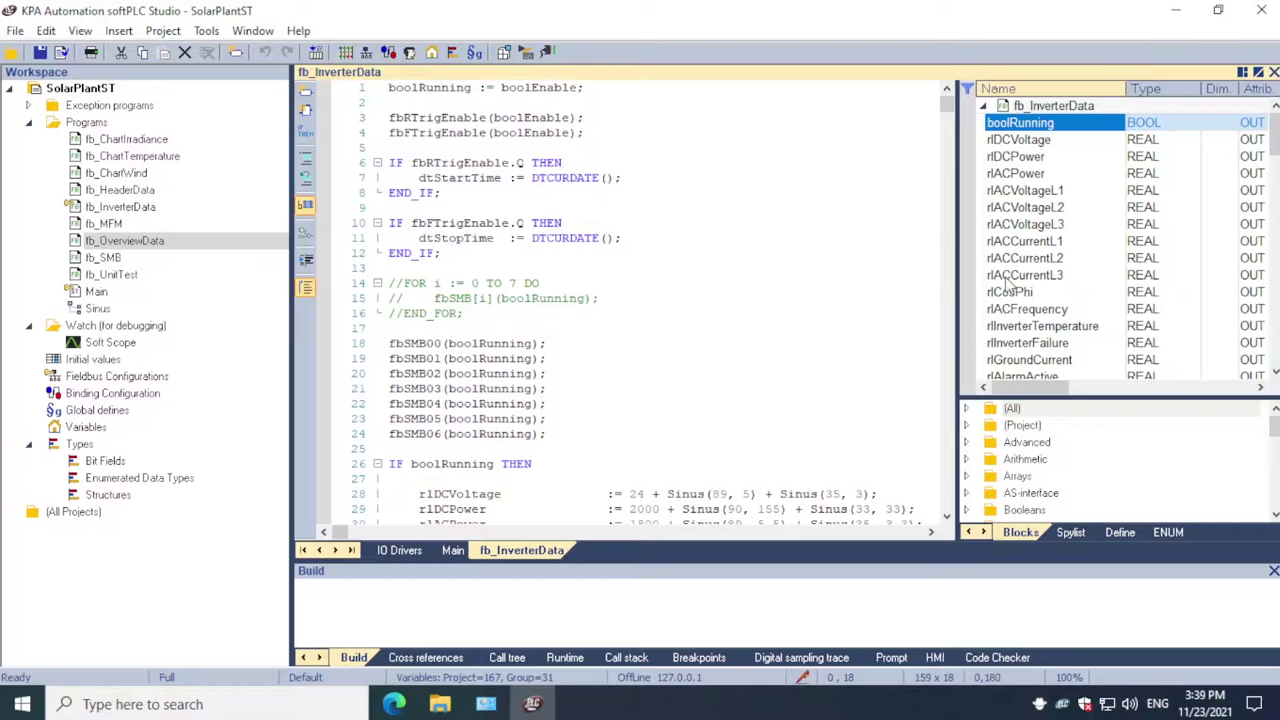
# Read through the fb_InverterData code, including the value assignments in both branches of the boolRunning condition
pyautogui.click(727, 403)
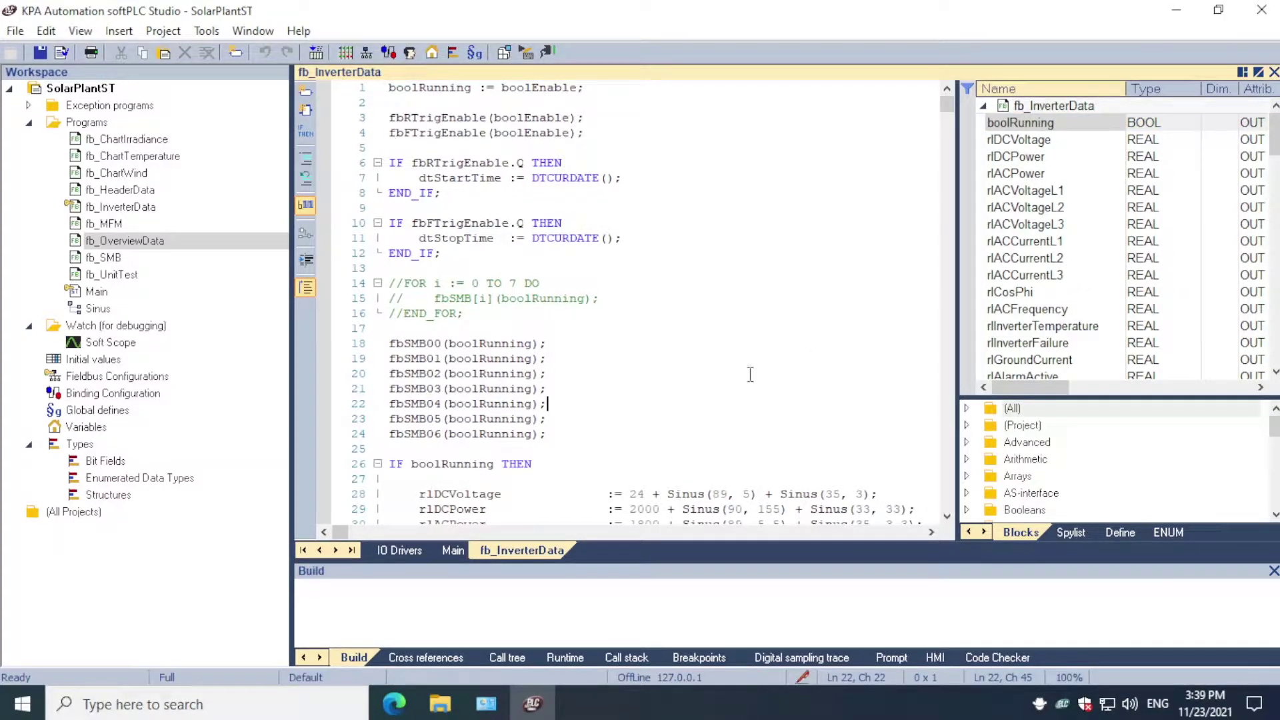
pyautogui.scroll(-17, 732, 332)
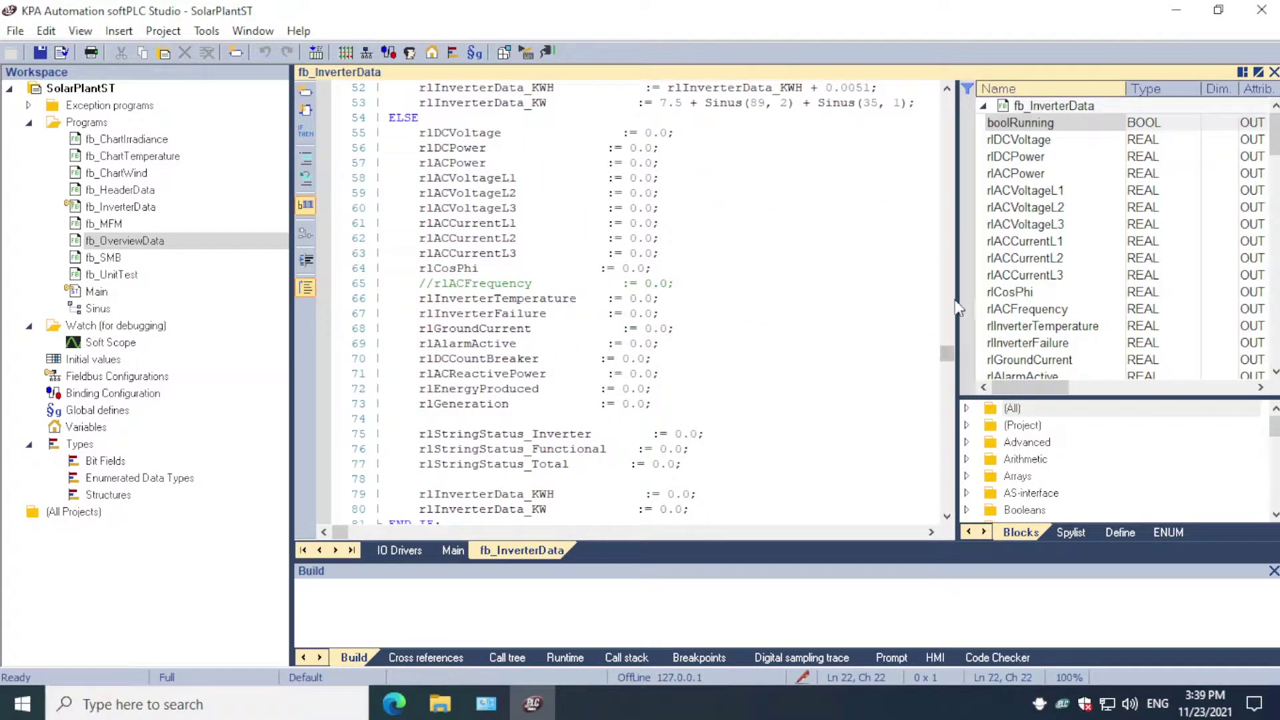
pyautogui.moveTo(947, 354); pyautogui.dragTo(945, 95)
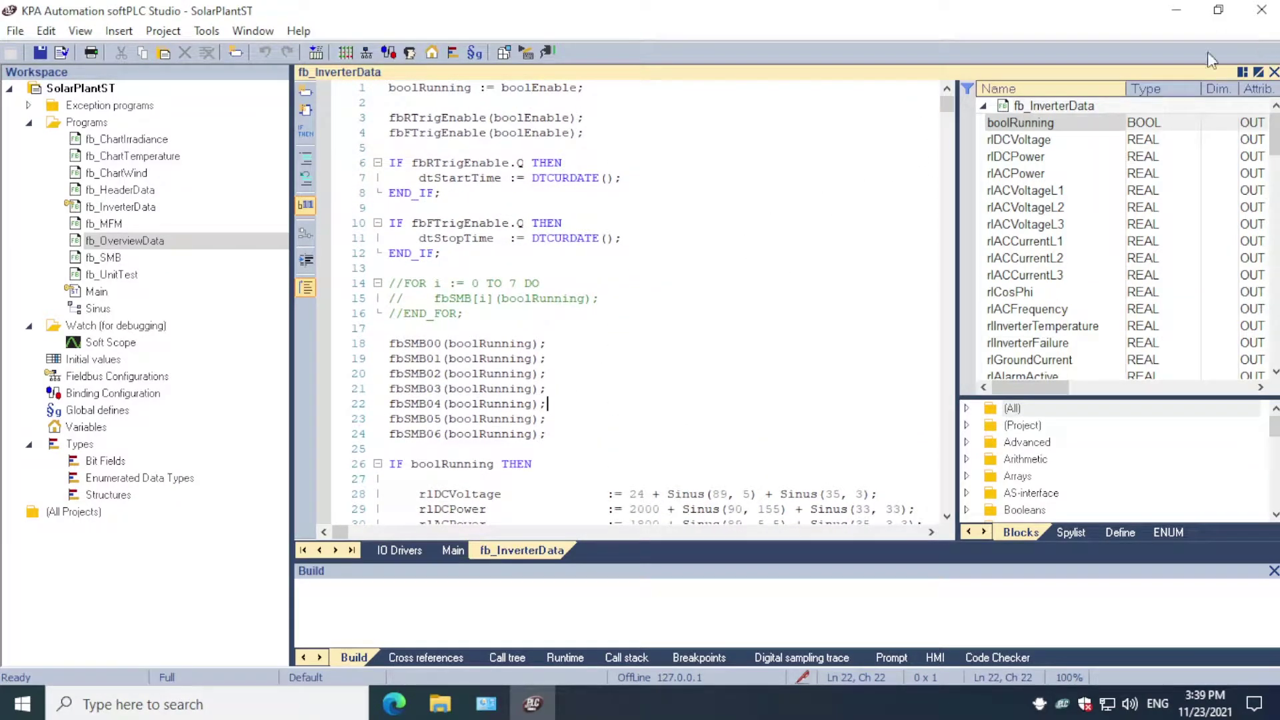
# In the IO drivers, insert a new data block under the opc.tcp://localhost:4840 endpoint of the KPAA OPC UA Server
pyautogui.click(409, 552)
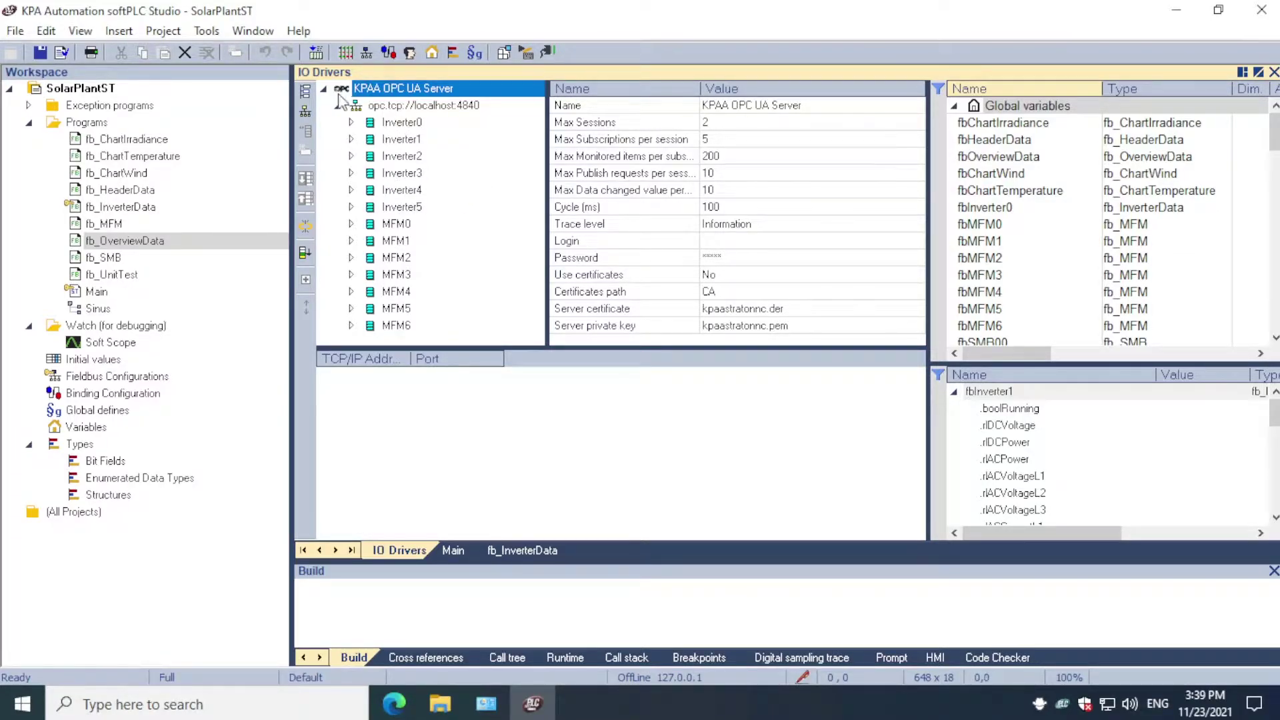
pyautogui.click(407, 106)
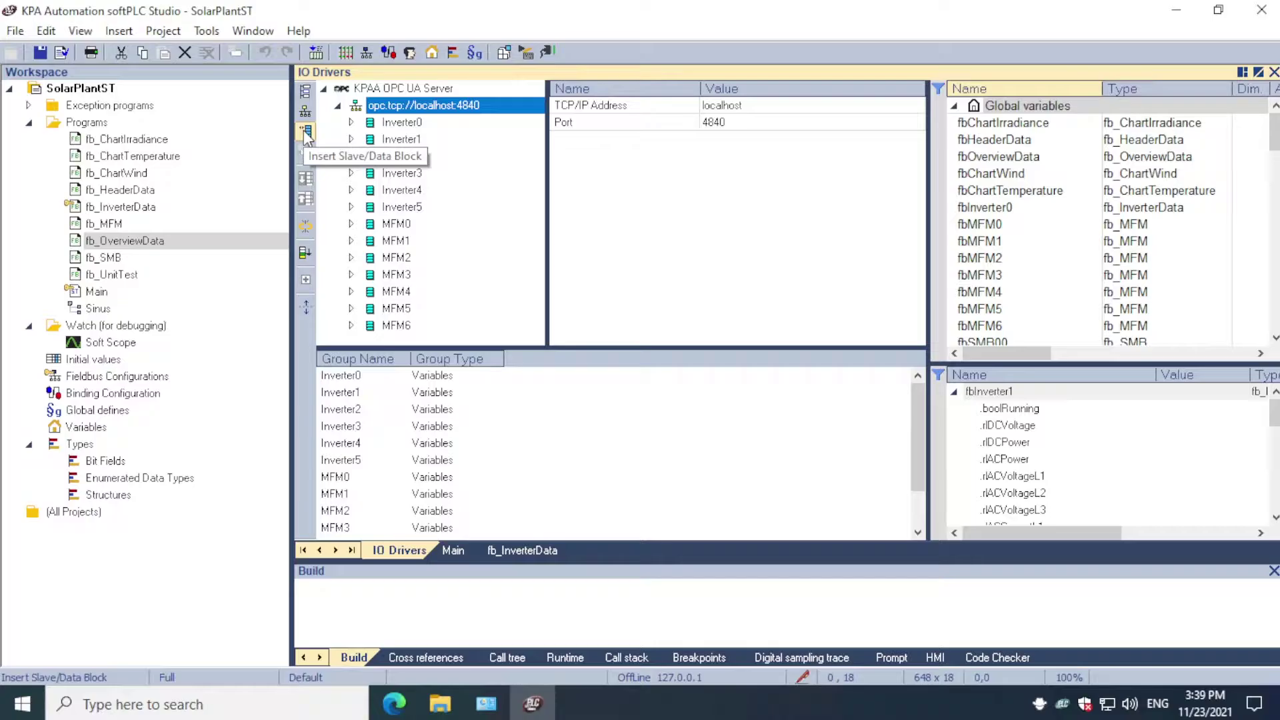
pyautogui.click(306, 132)
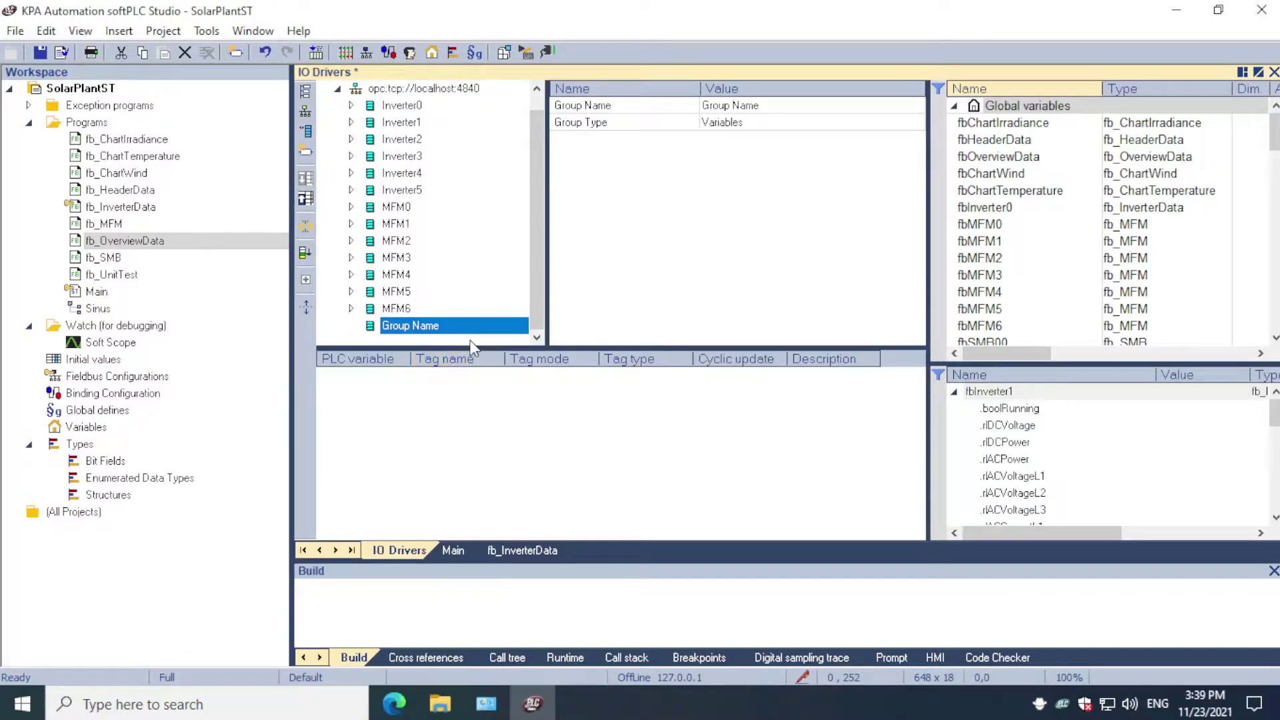
# Add an OPC UA variable item tagged myVariable to the new group, linked to Sinus/rlAmplitude with cyclic update enabled
pyautogui.click(304, 152)
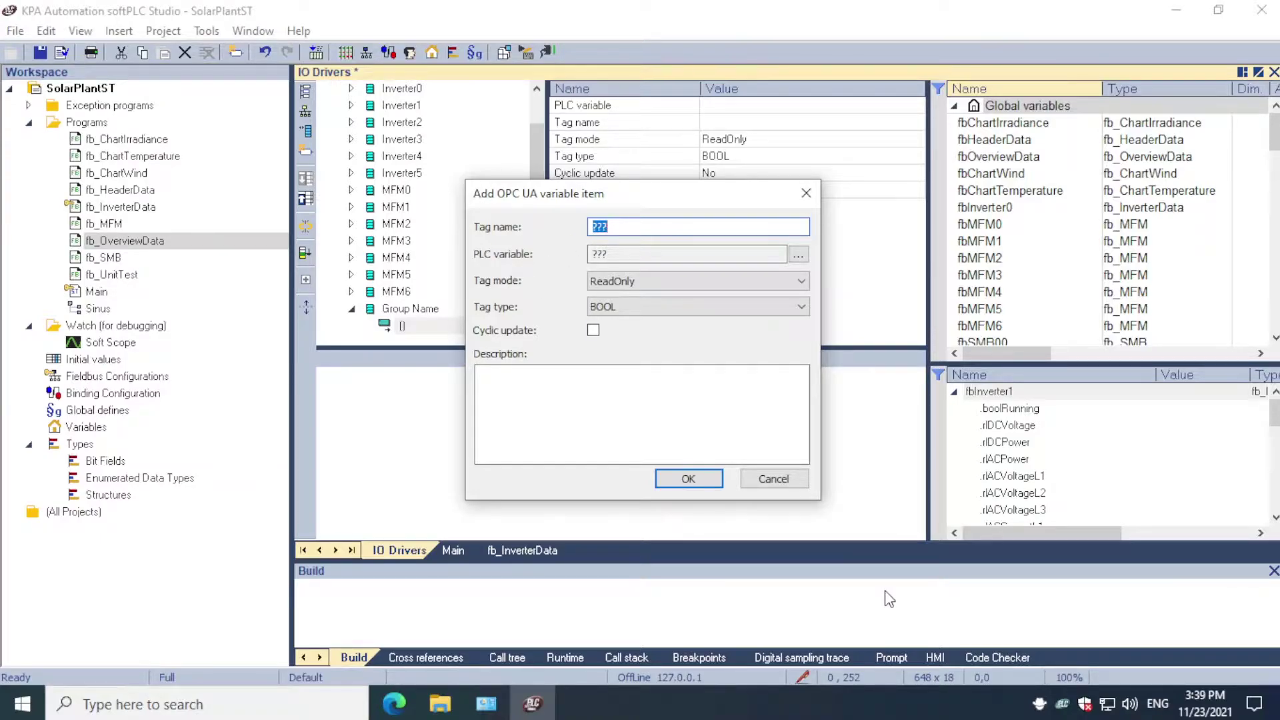
pyautogui.write('myVariable')
pyautogui.click(799, 255)
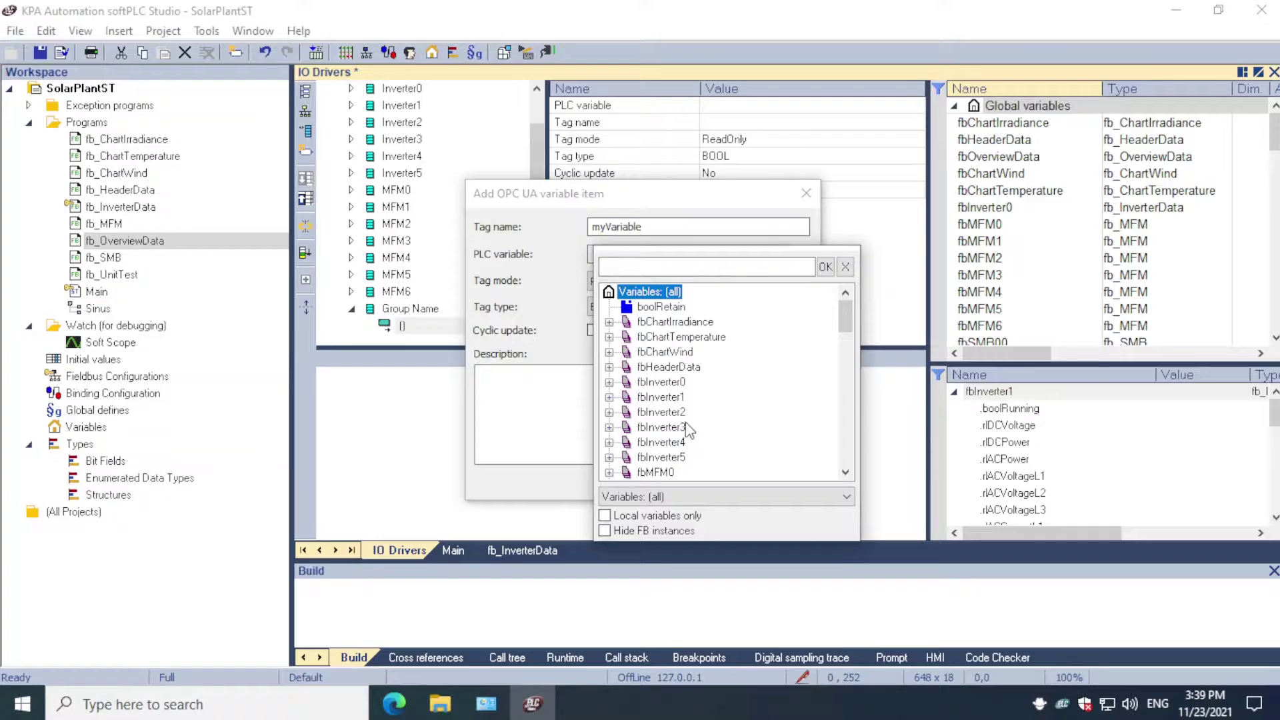
pyautogui.scroll(-12, 687, 450)
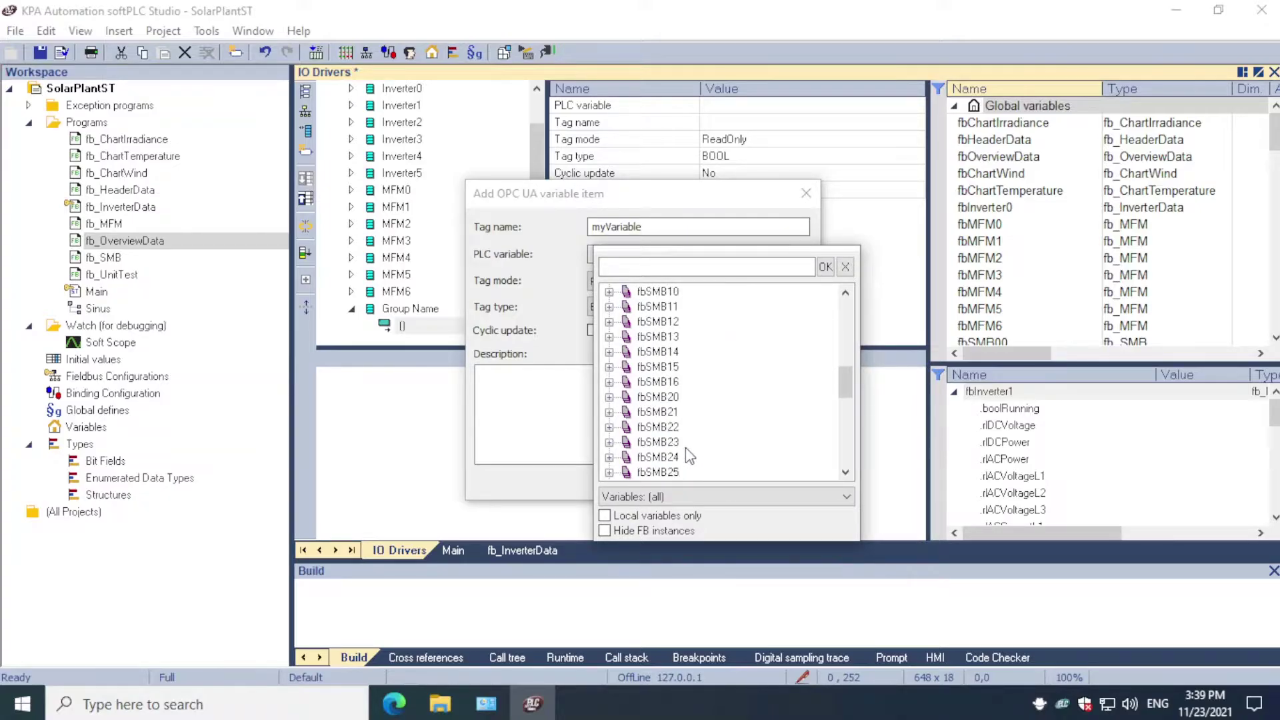
pyautogui.scroll(-6, 690, 455)
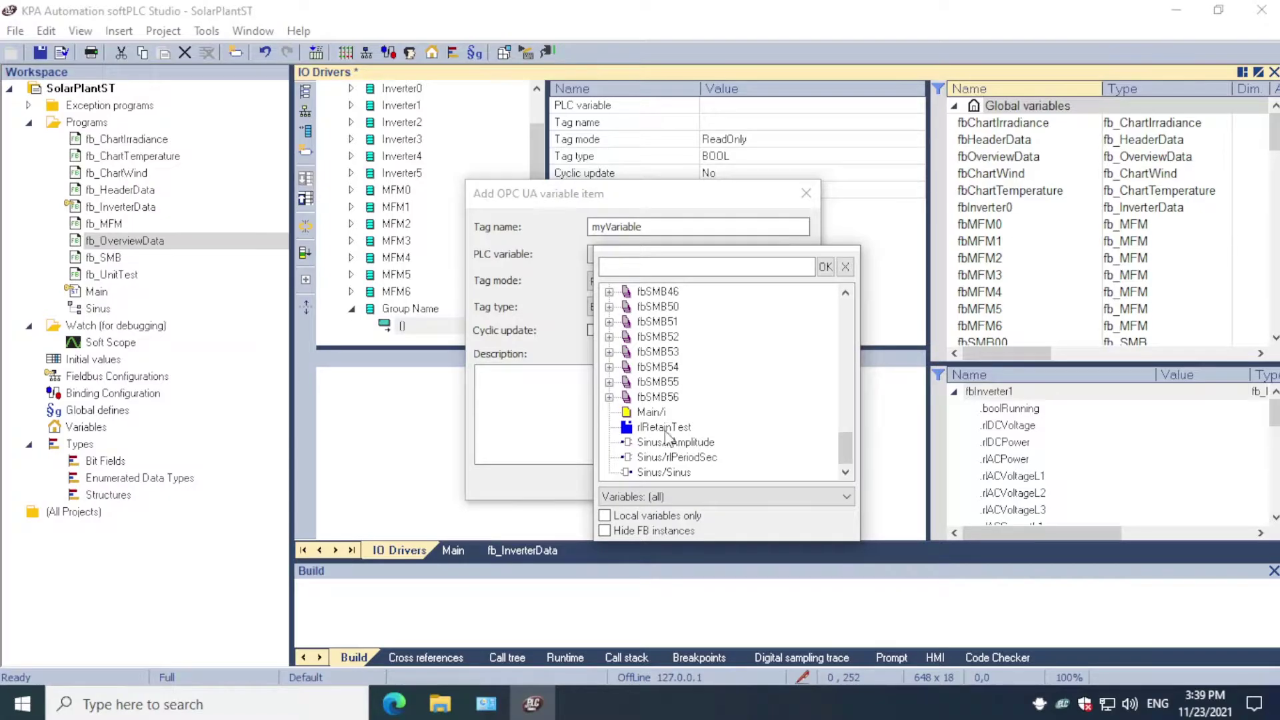
pyautogui.click(660, 443)
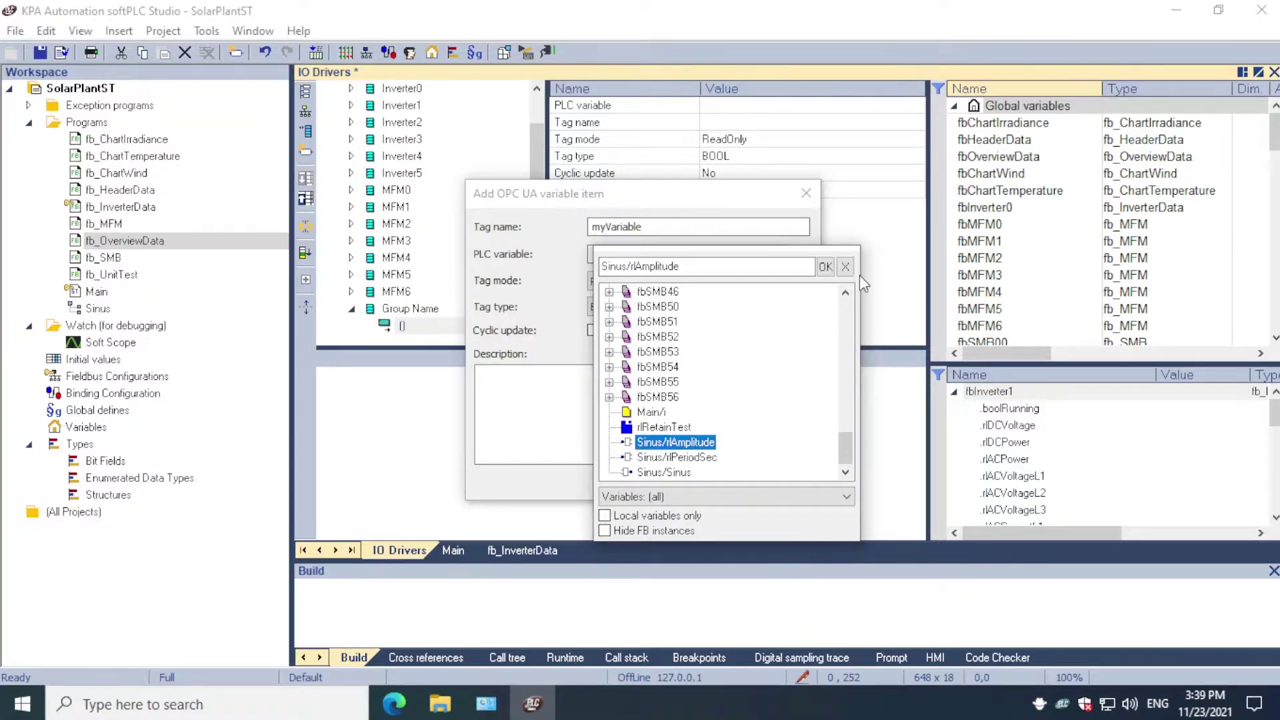
pyautogui.click(825, 266)
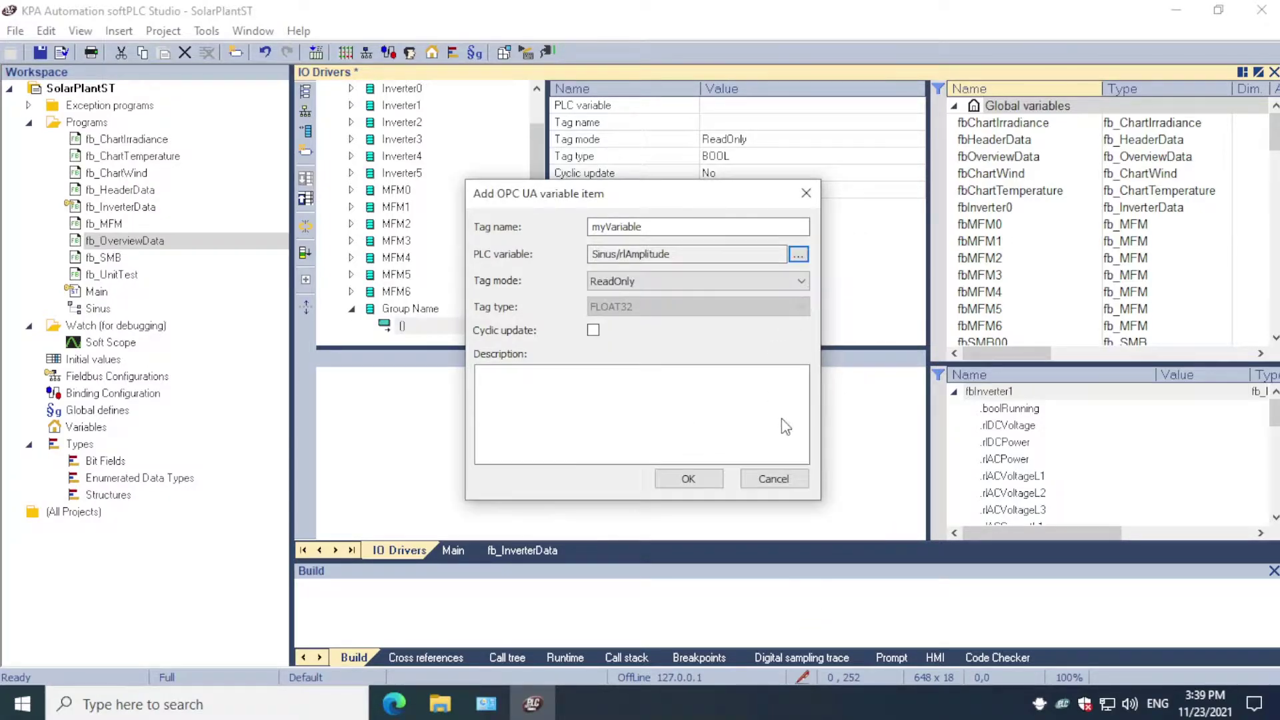
pyautogui.click(593, 329)
pyautogui.click(693, 479)
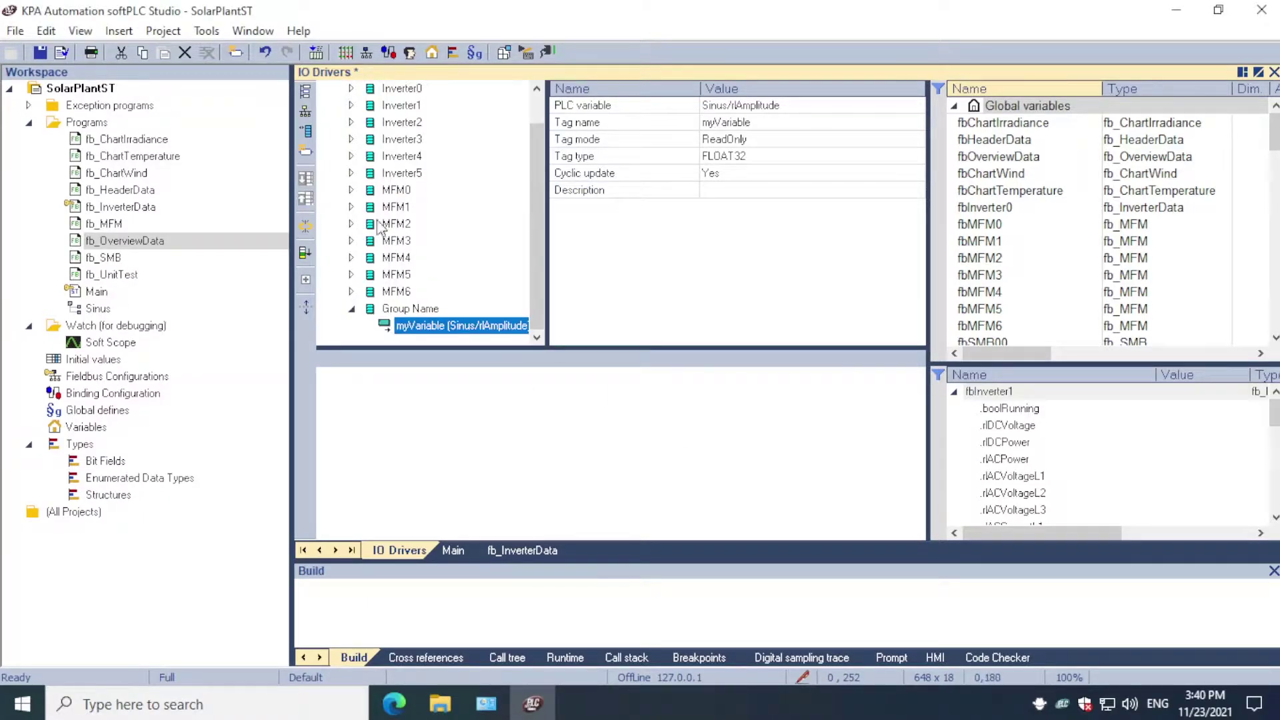
# Build the SolarPlantST project and go online with the local runtime so that the application runs
pyautogui.click(494, 57)
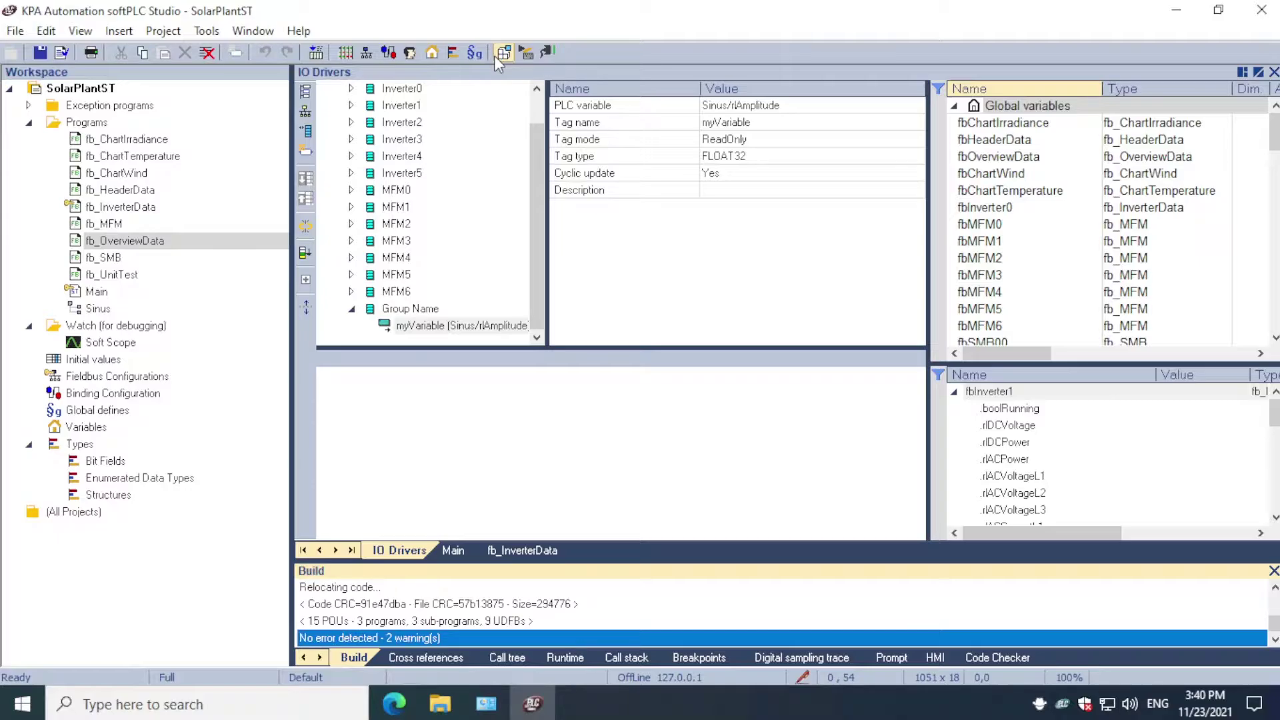
pyautogui.click(543, 54)
pyautogui.click(628, 388)
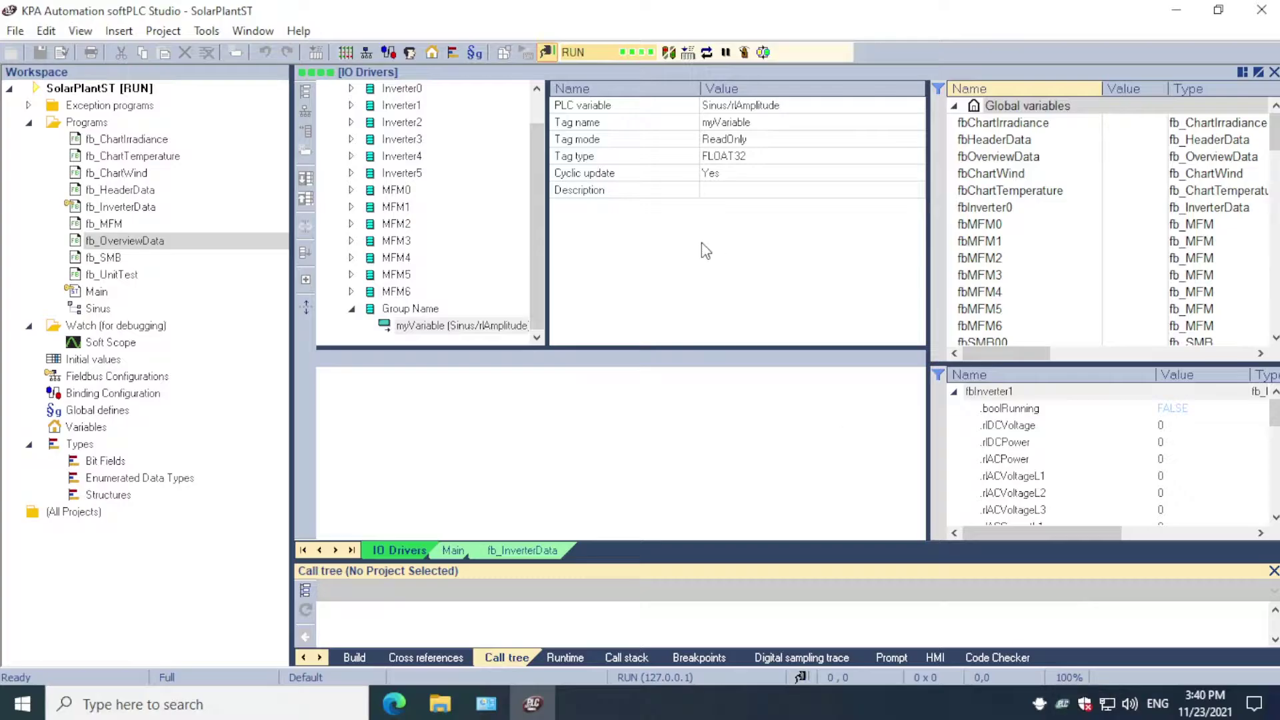
# Switch to KPA Automation Studio, open KPA_Sample_Project from C:\KPAutomationProjects and display its OPC configuration
pyautogui.click(1173, 12)
pyautogui.doubleClick(118, 42)
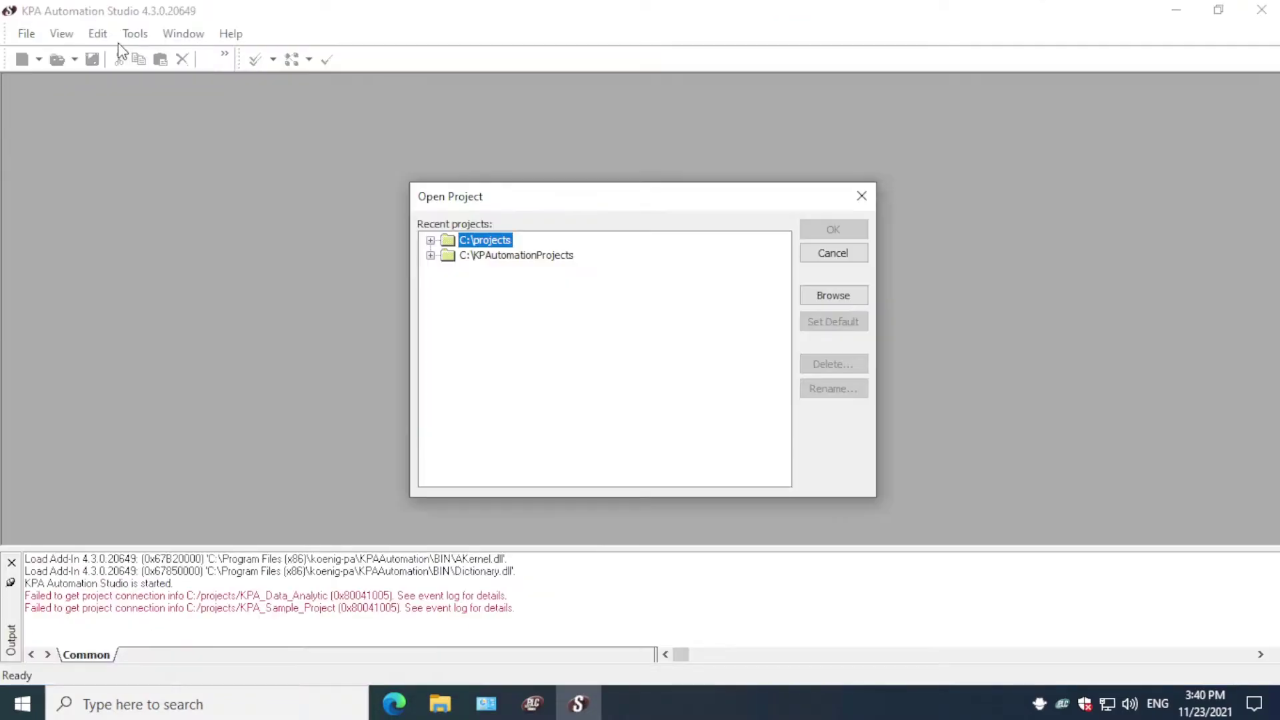
pyautogui.click(430, 255)
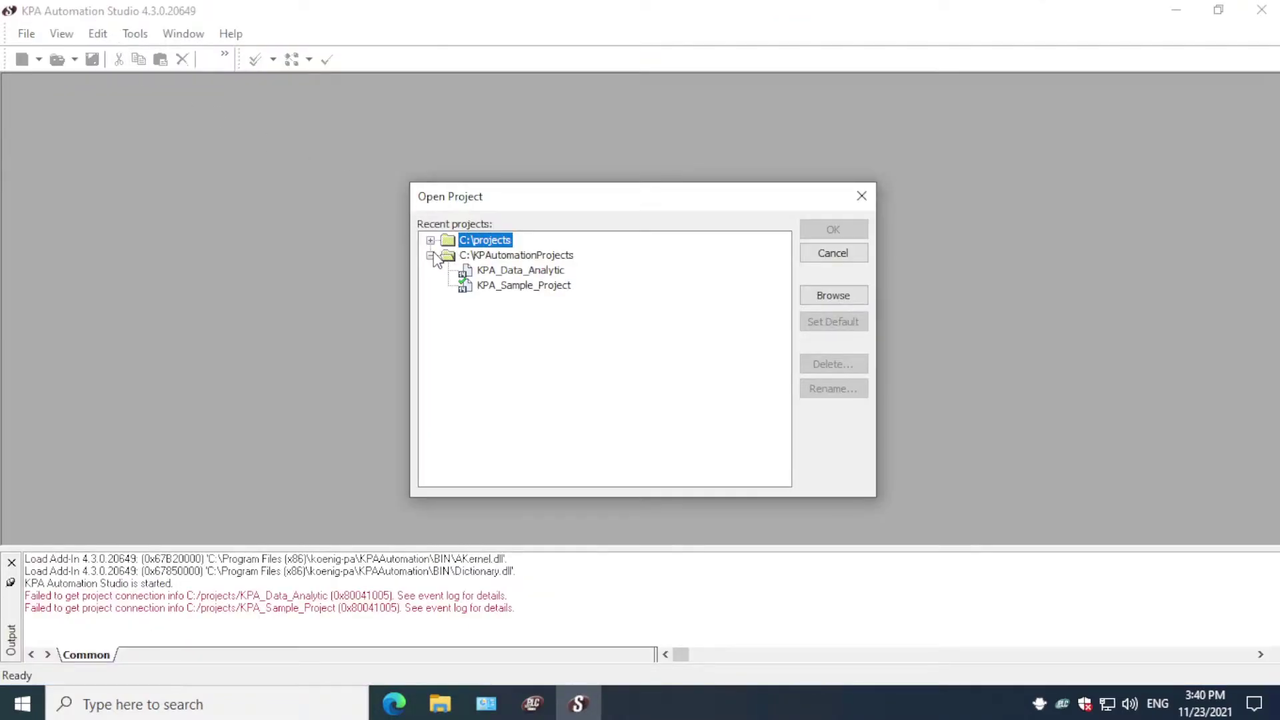
pyautogui.click(537, 286)
pyautogui.click(837, 227)
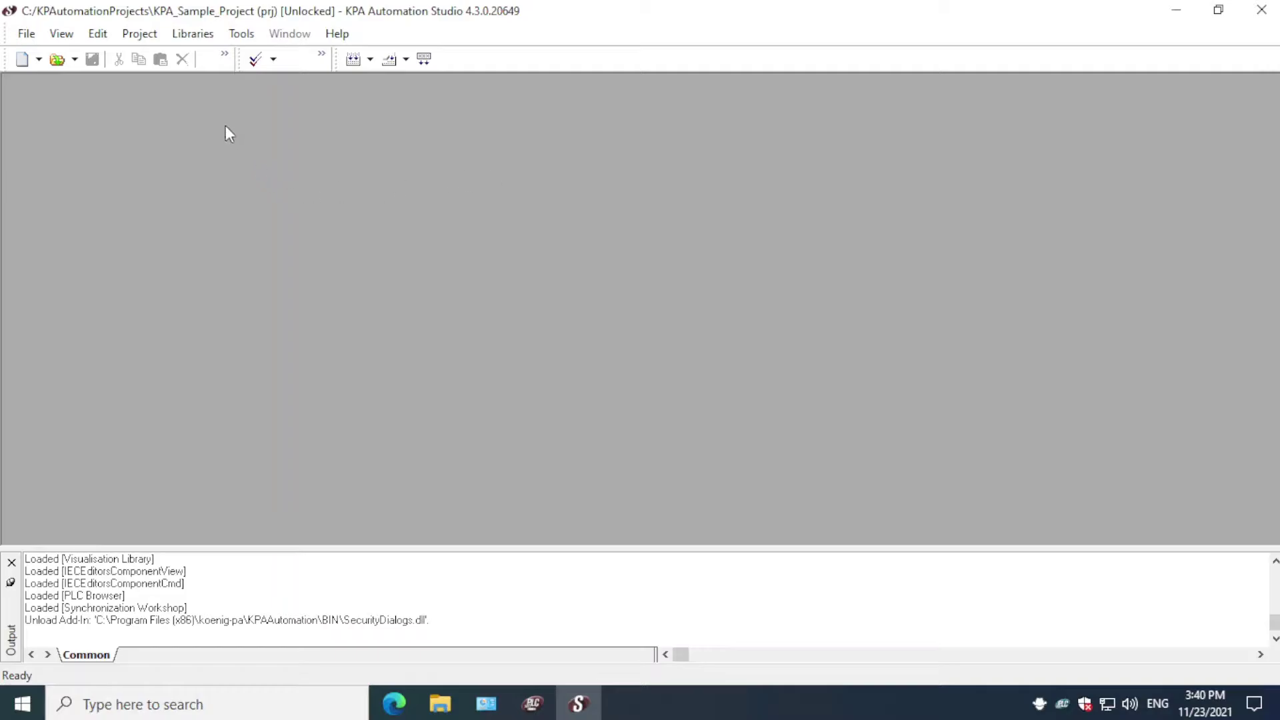
pyautogui.click(138, 35)
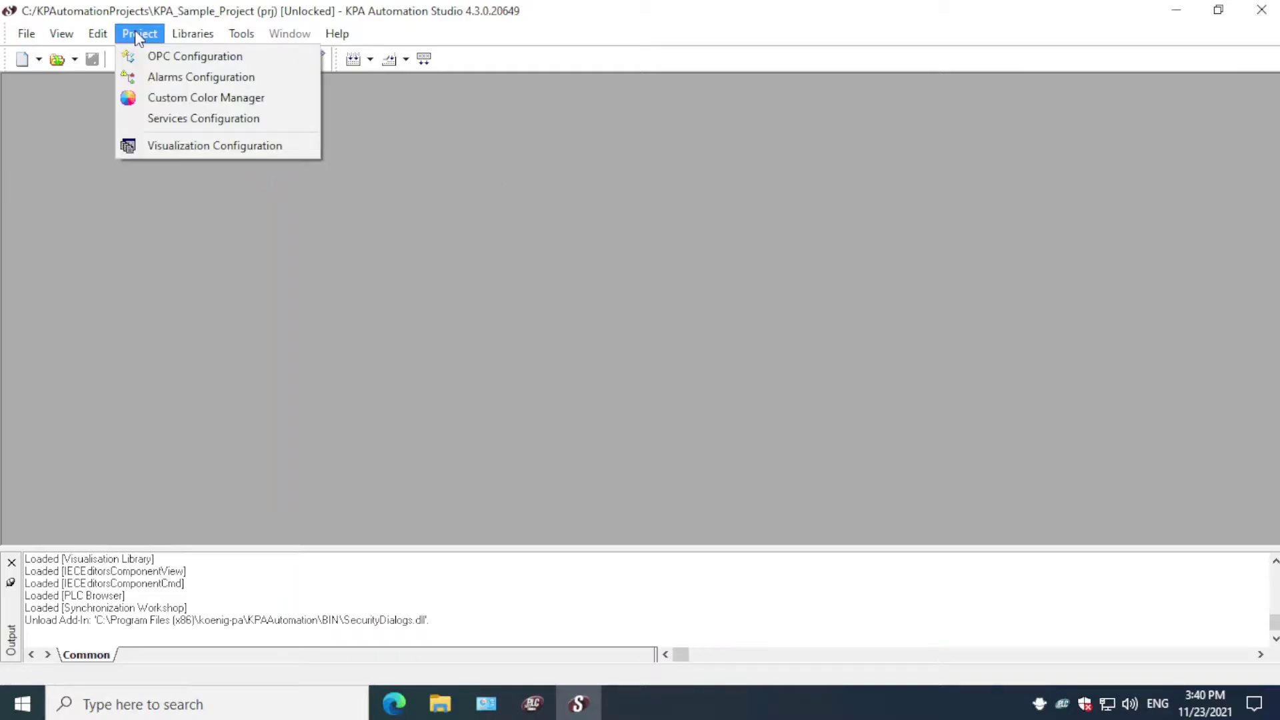
pyautogui.click(173, 62)
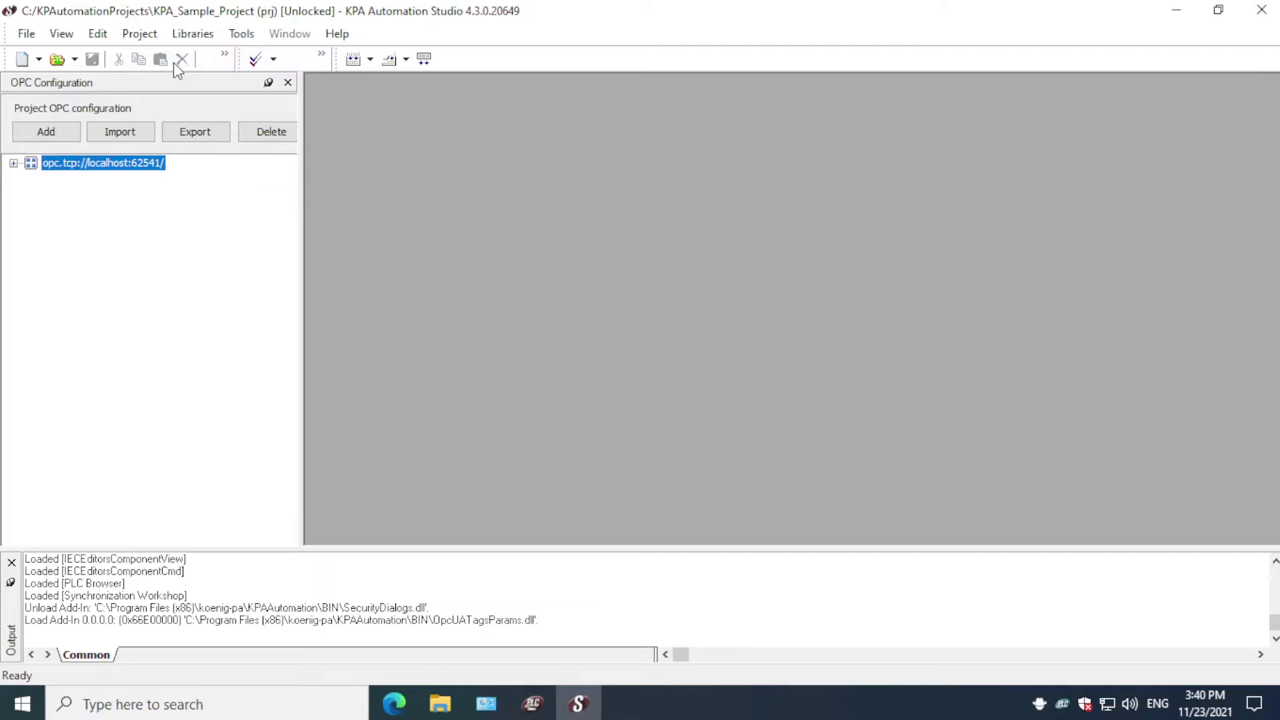
# Add the WSMSQ-3125 host's OPC server opc.tcp://WSMSQ-3125:4840// to the project's OPC configuration
pyautogui.click(59, 137)
pyautogui.click(447, 195)
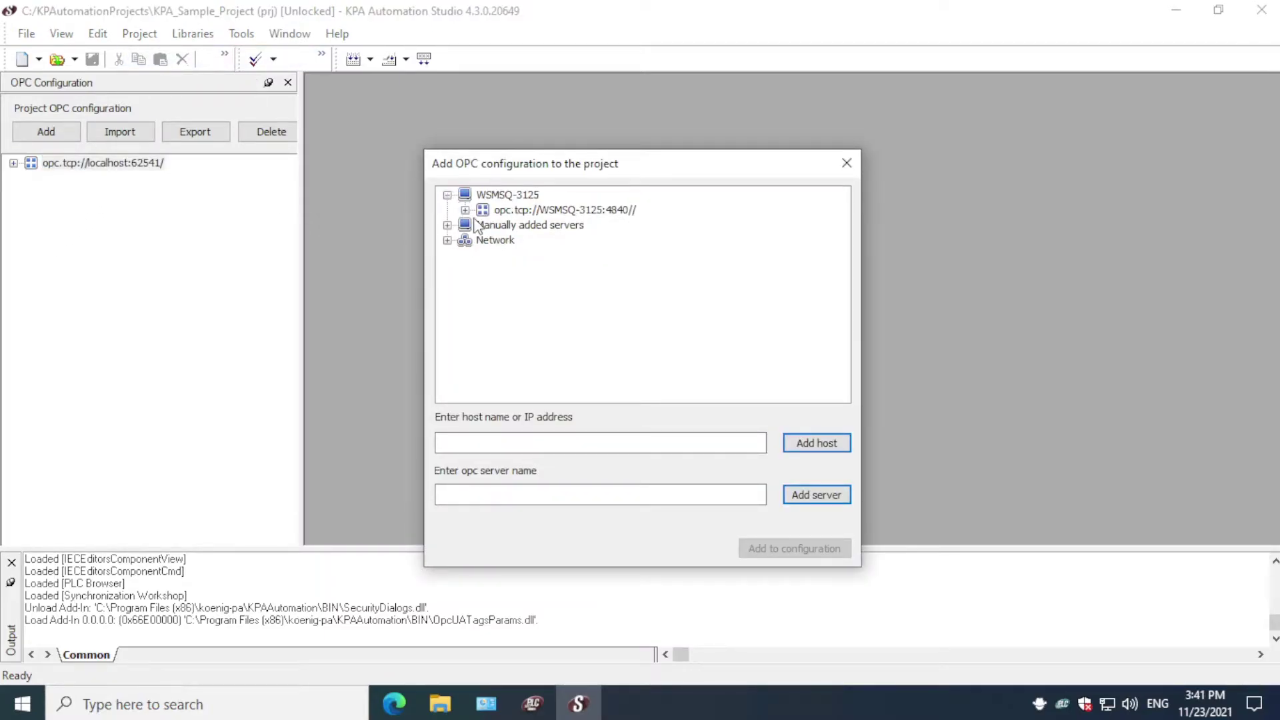
pyautogui.click(517, 211)
pyautogui.click(464, 210)
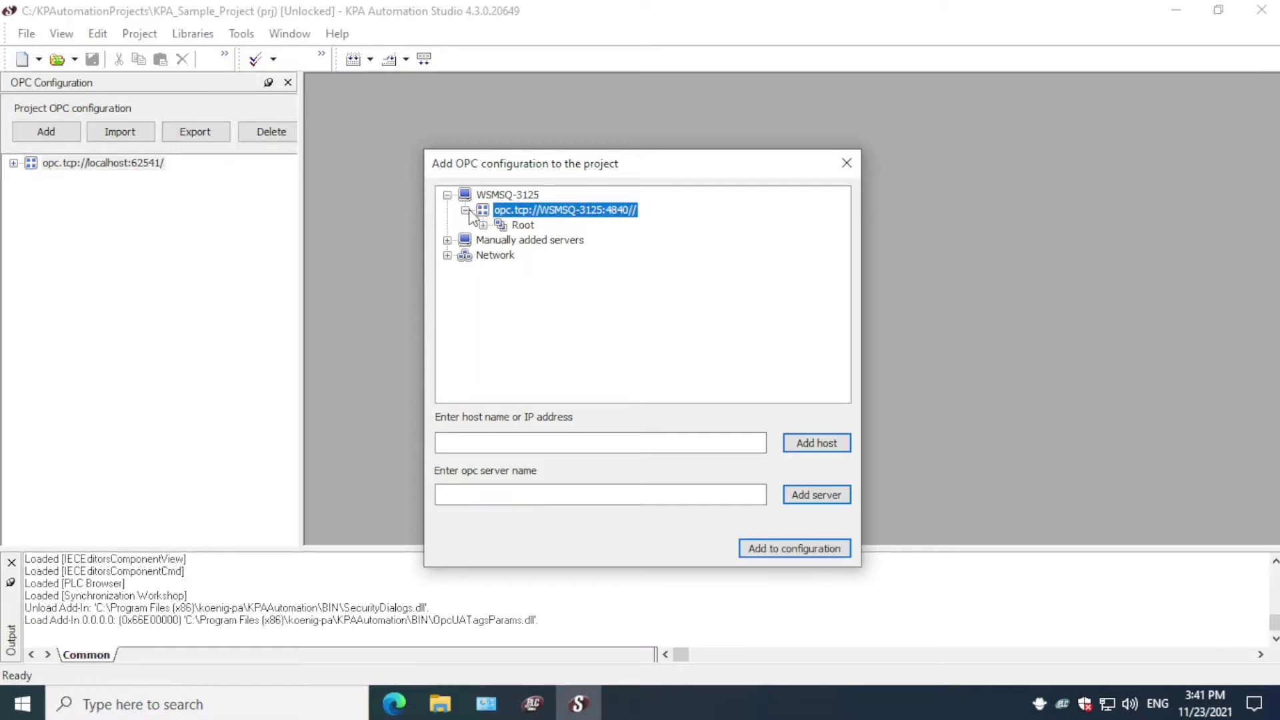
pyautogui.click(483, 225)
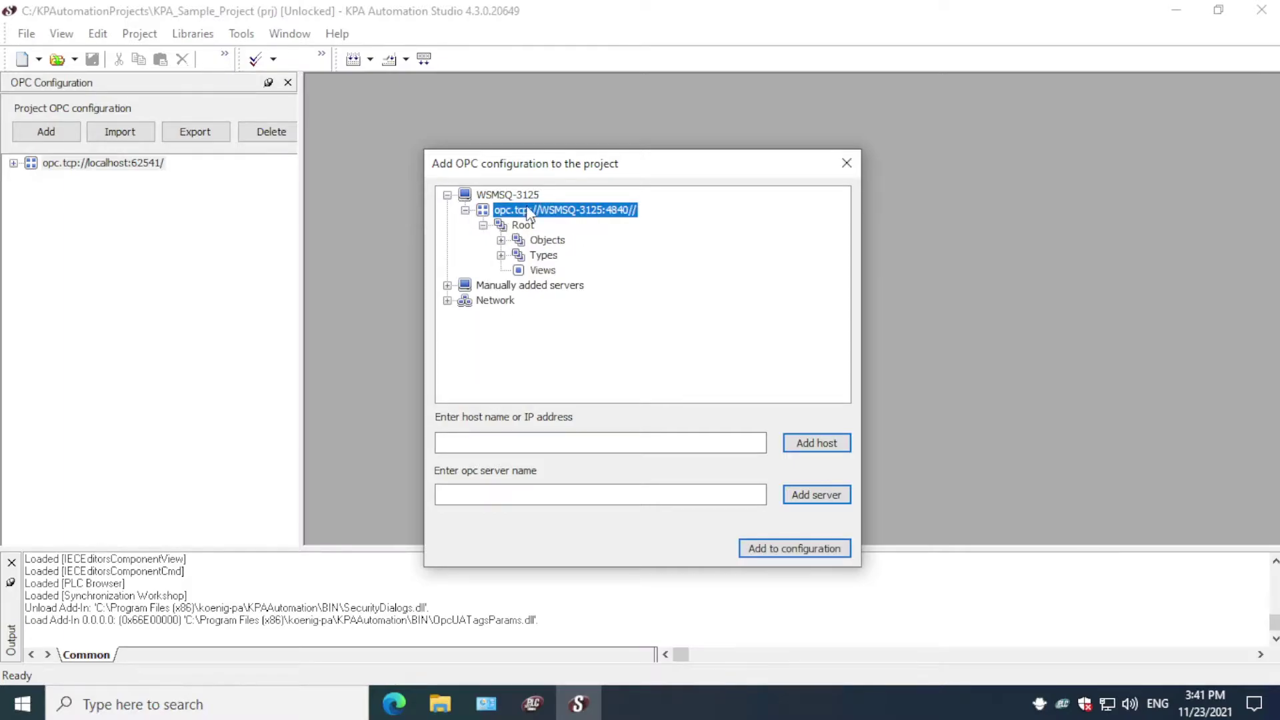
pyautogui.click(500, 240)
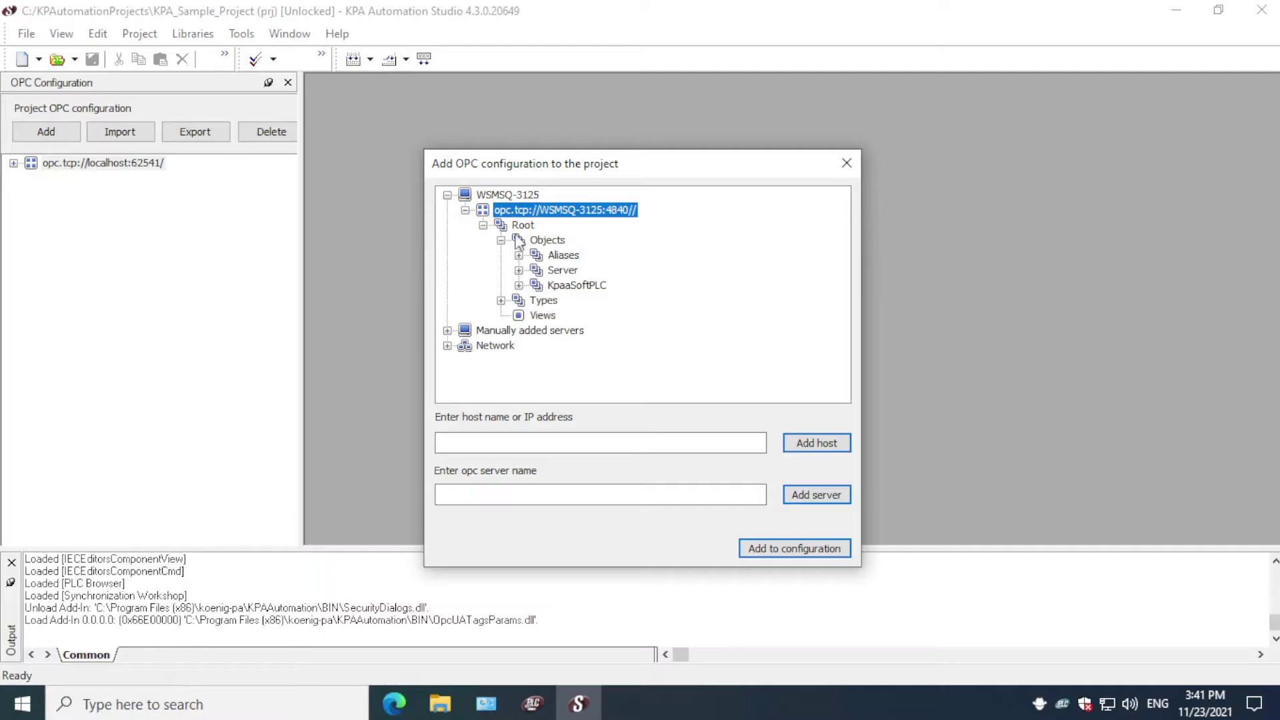
pyautogui.click(809, 554)
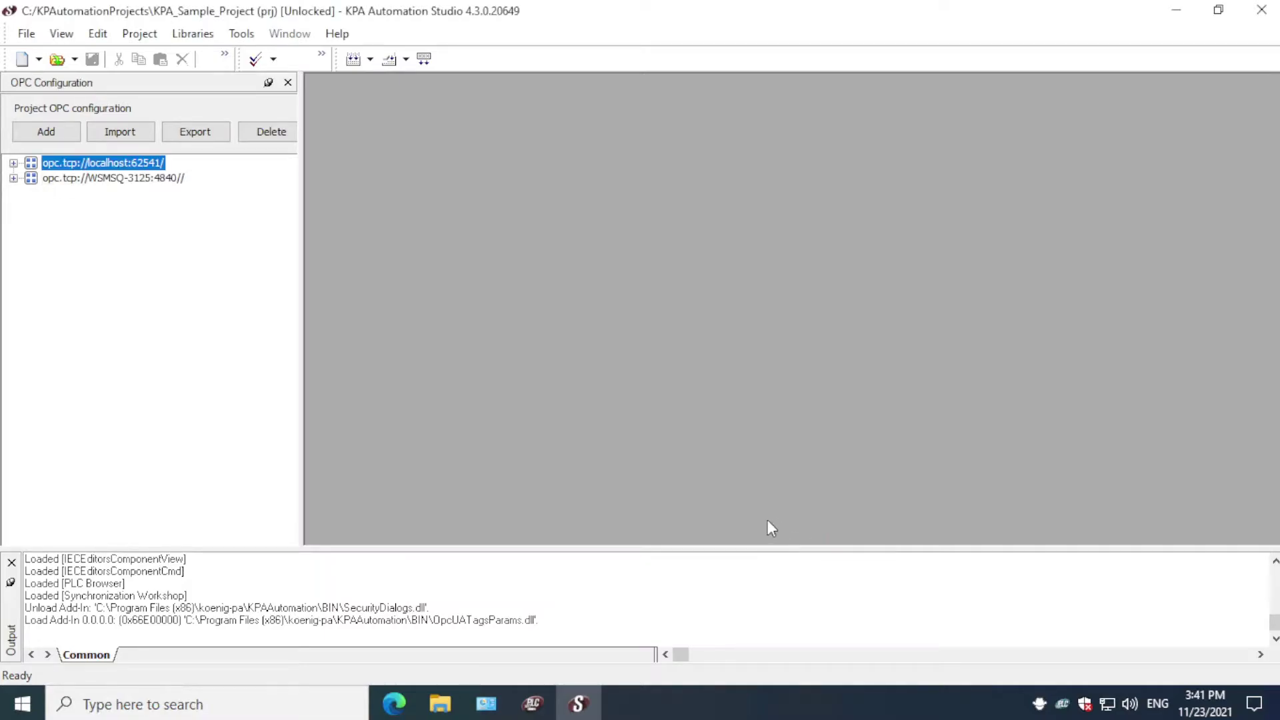
# Browse the objects of both configured OPC servers and locate myVariable in Group Name under KpaaSoftPLC on the WSMSQ-3125 server
pyautogui.click(13, 162)
pyautogui.click(31, 177)
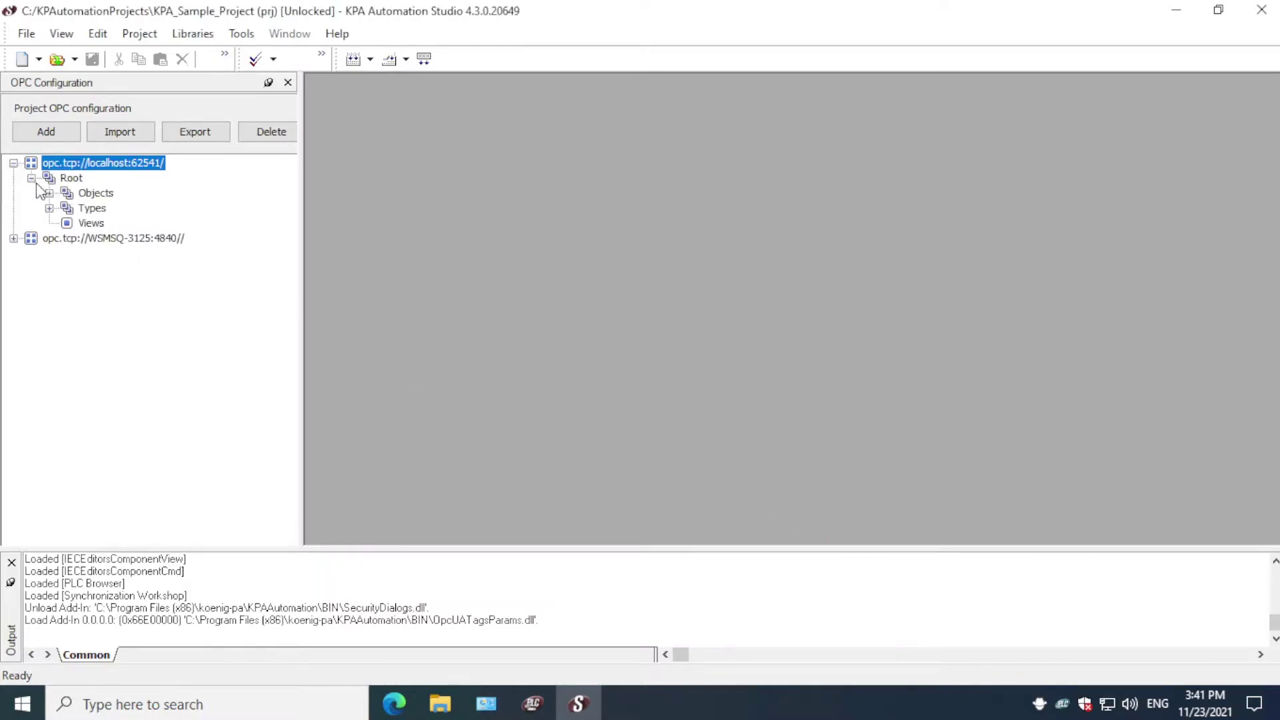
pyautogui.click(50, 193)
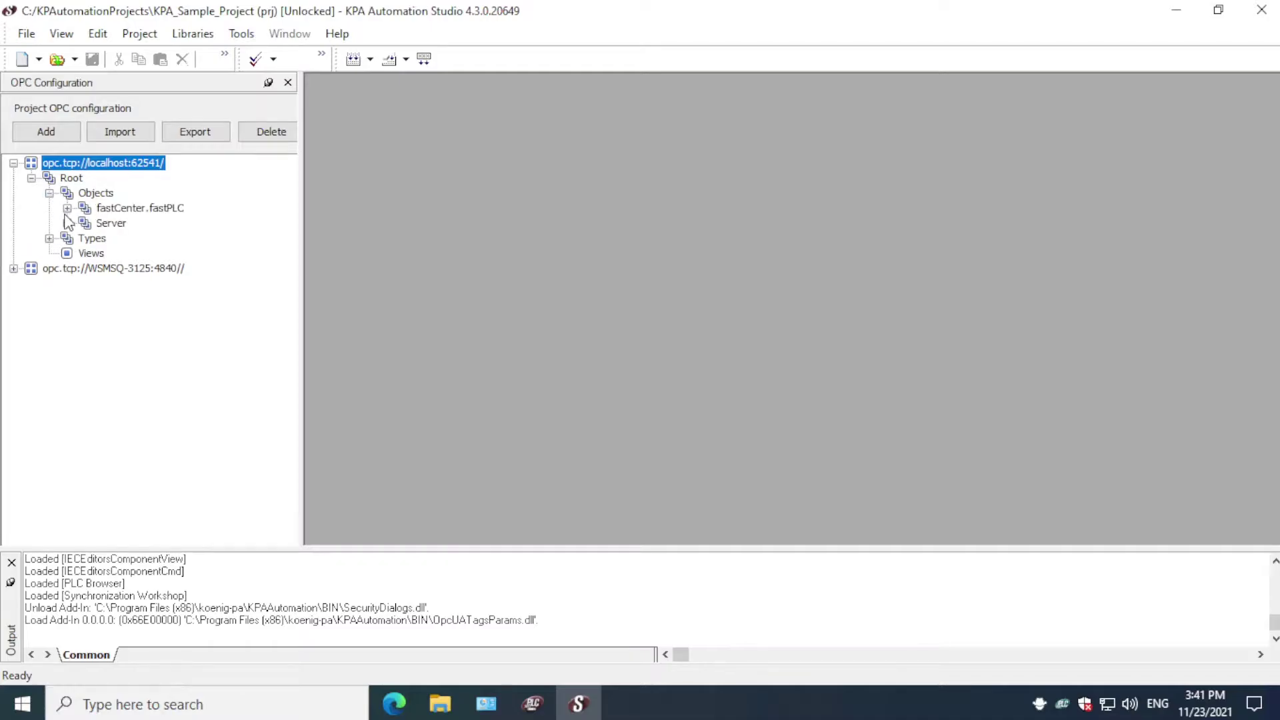
pyautogui.click(13, 162)
pyautogui.click(13, 178)
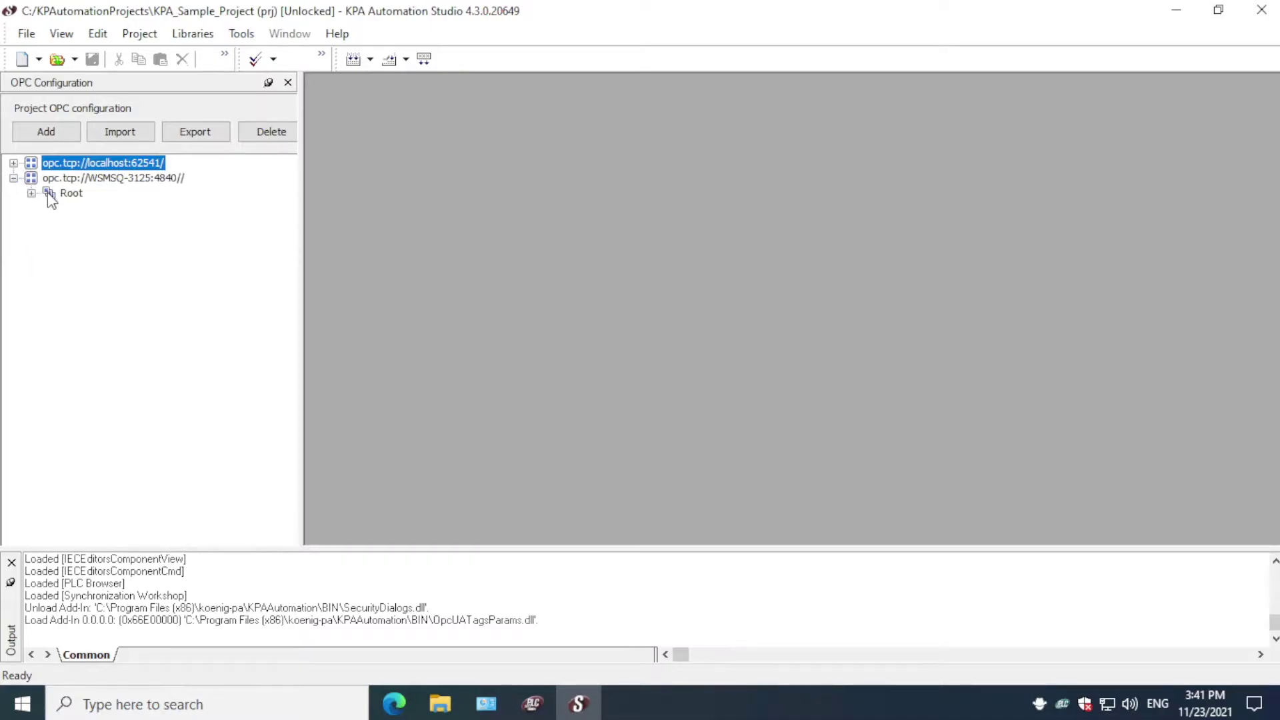
pyautogui.click(32, 192)
pyautogui.click(50, 208)
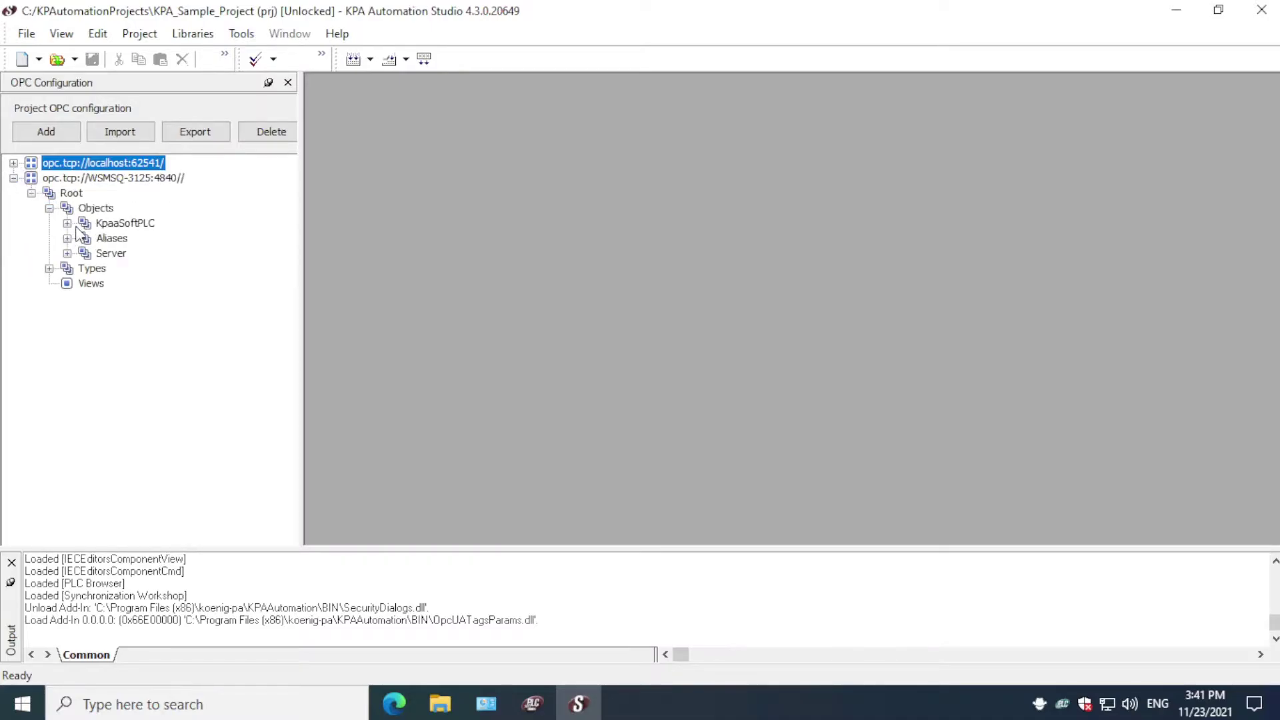
pyautogui.click(67, 223)
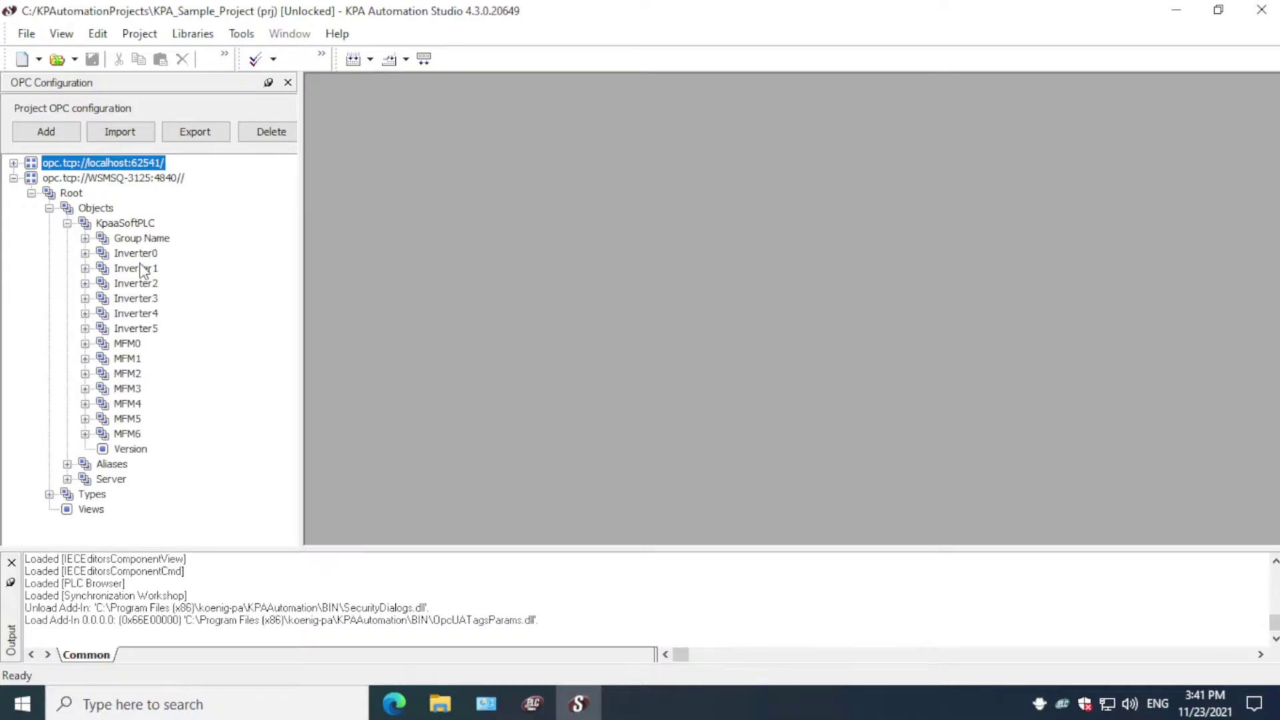
pyautogui.click(137, 238)
pyautogui.click(85, 238)
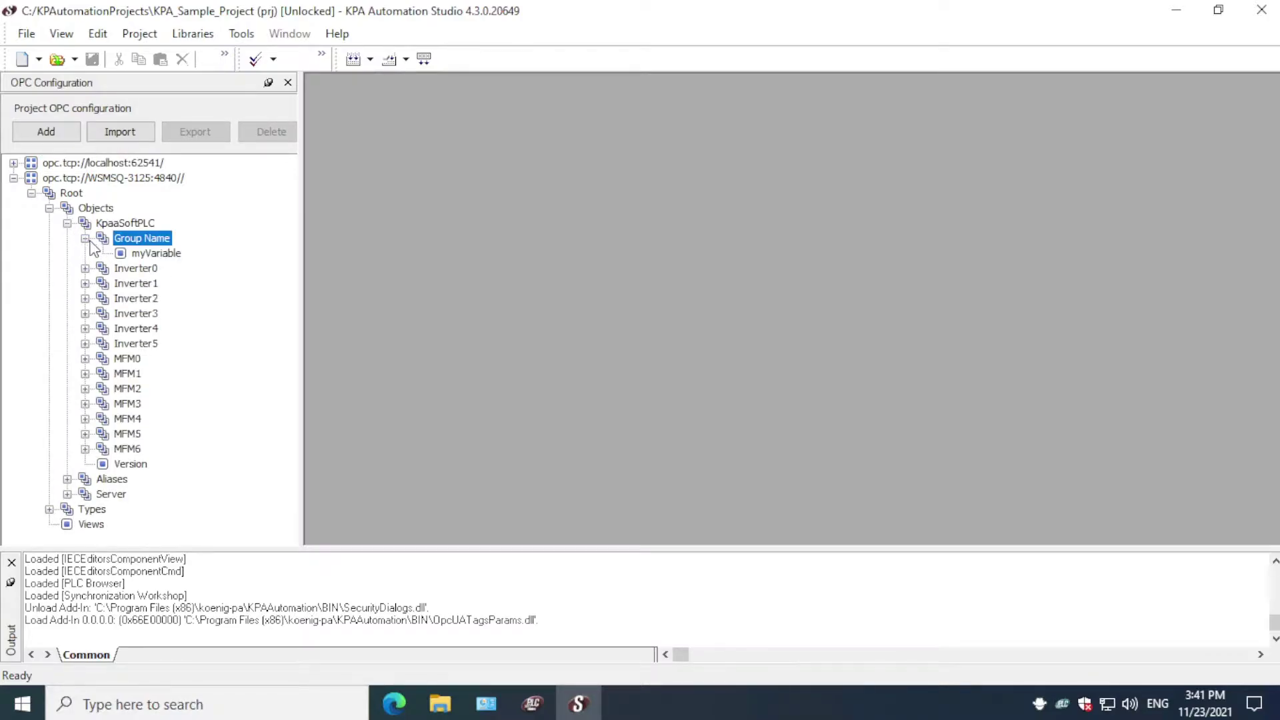
pyautogui.click(156, 254)
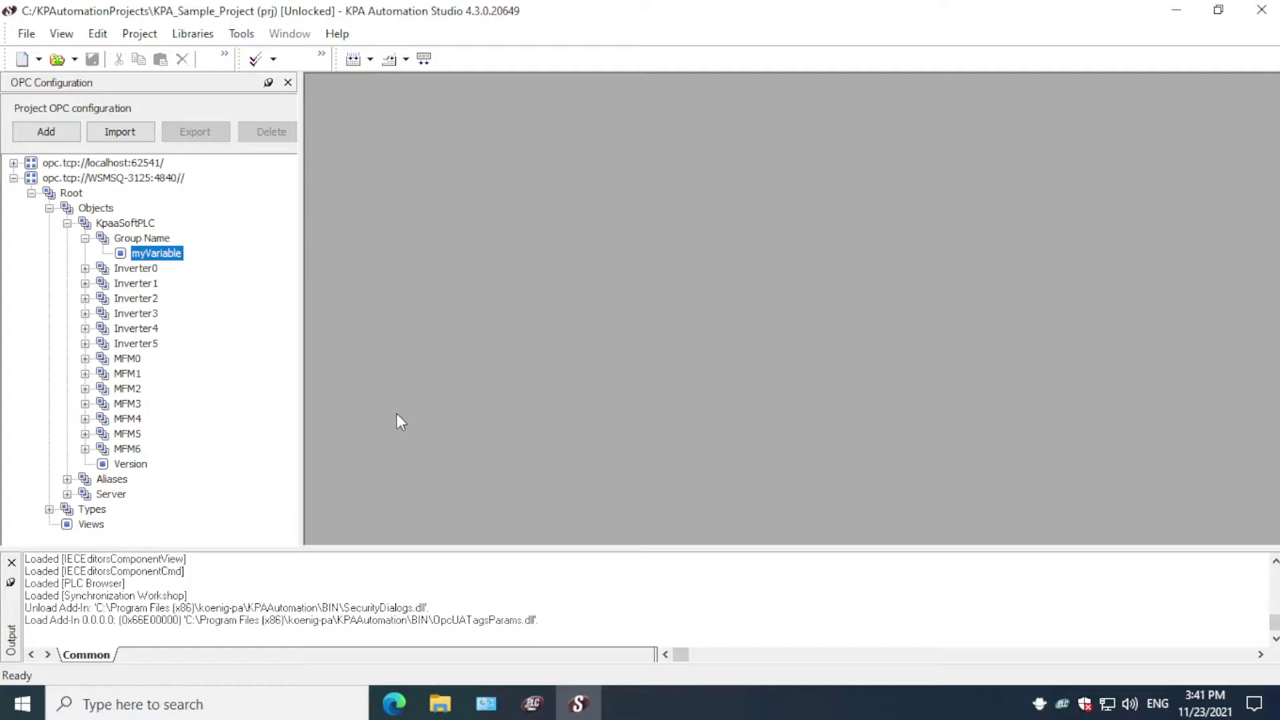
# Create a new control panel and maximize its editor window
pyautogui.click(37, 60)
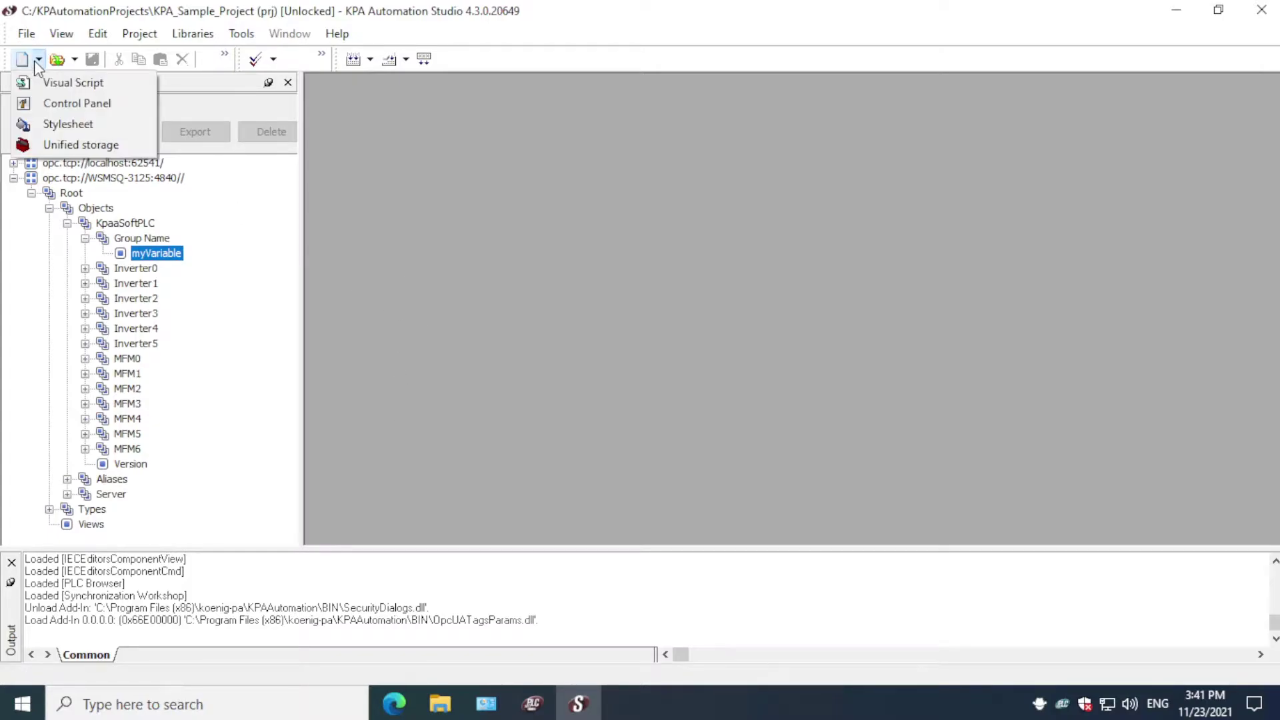
pyautogui.click(66, 105)
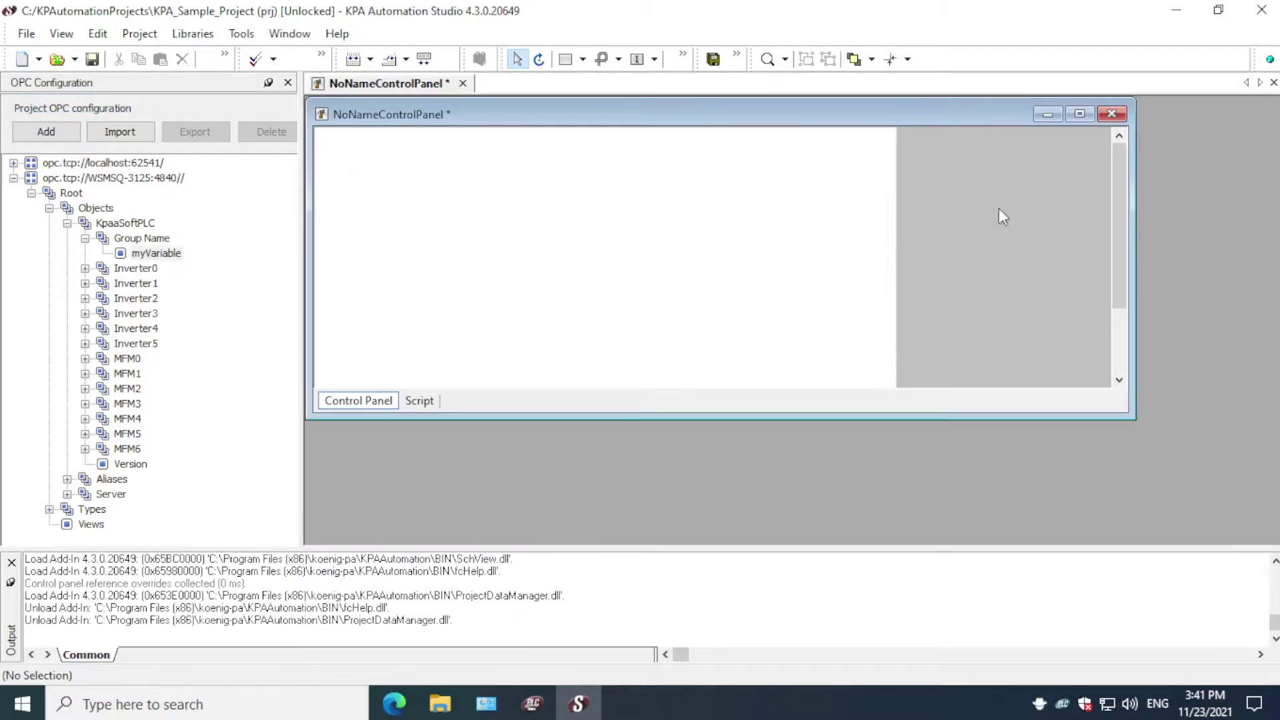
pyautogui.click(1079, 115)
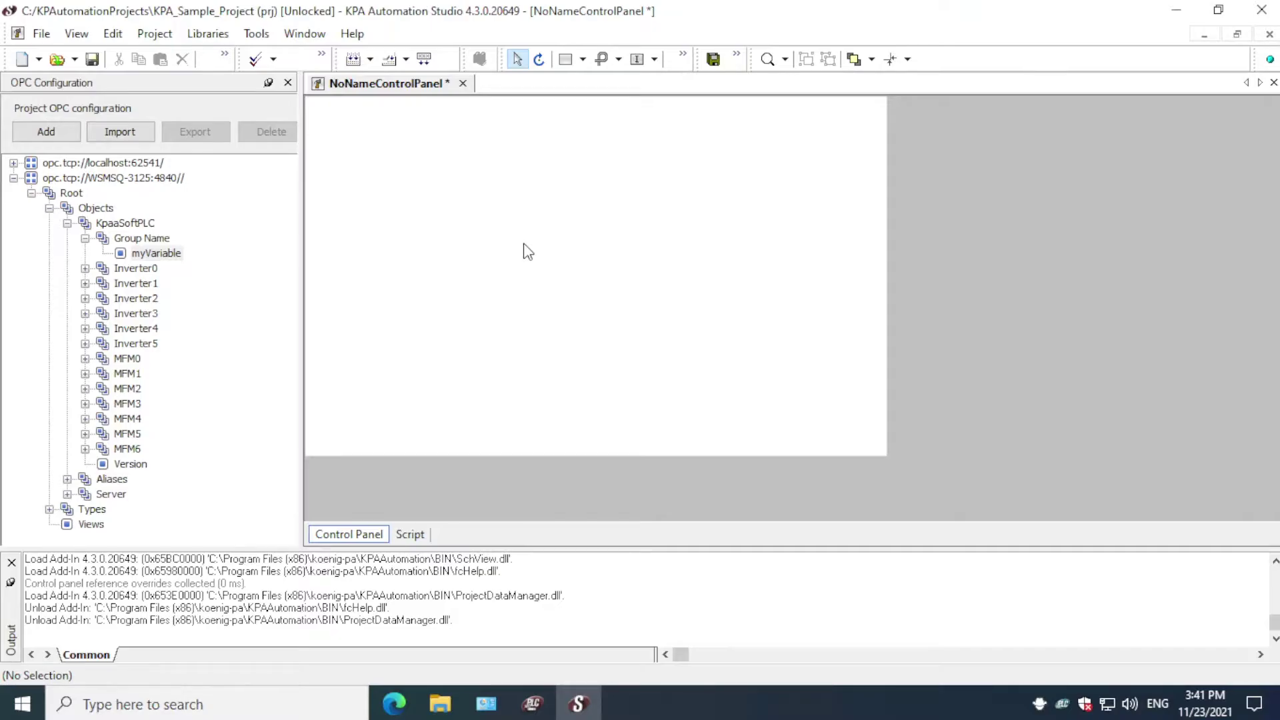
# Draw a value indicator in the upper part of the control panel and a smaller rectangle below it
pyautogui.click(641, 65)
pyautogui.moveTo(587, 166); pyautogui.dragTo(747, 228)
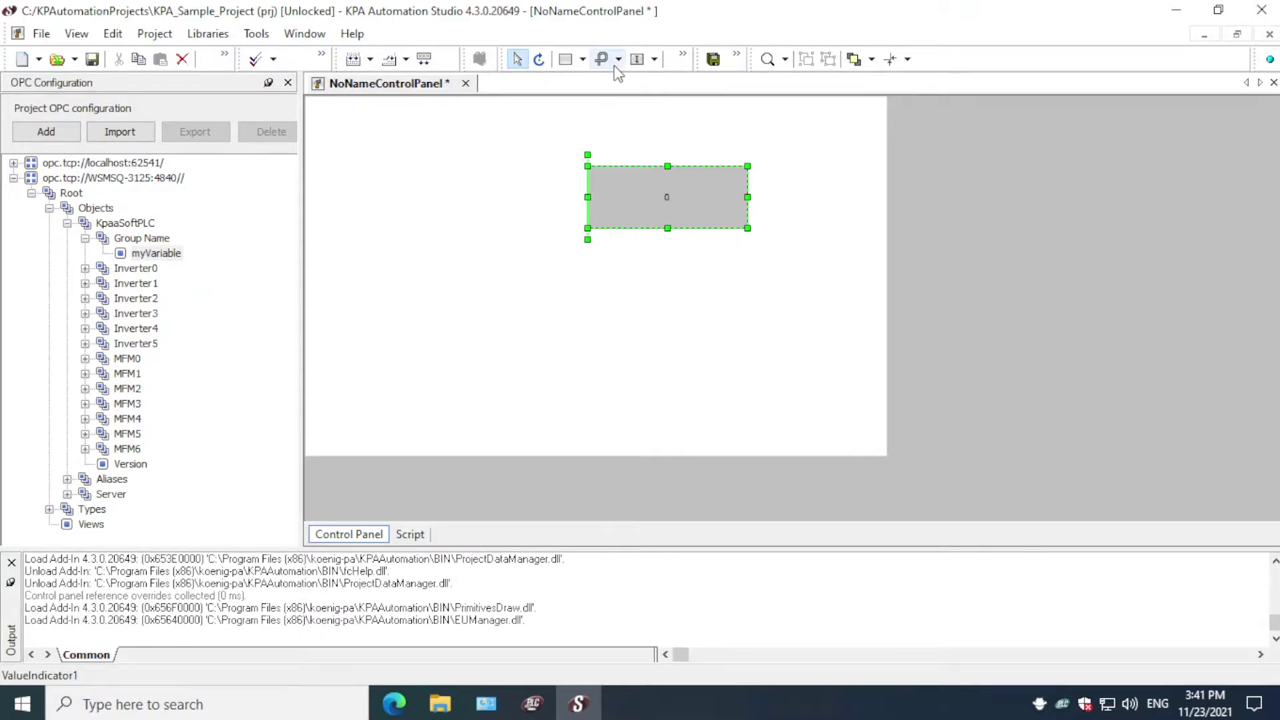
pyautogui.click(574, 59)
pyautogui.moveTo(559, 284); pyautogui.dragTo(686, 331)
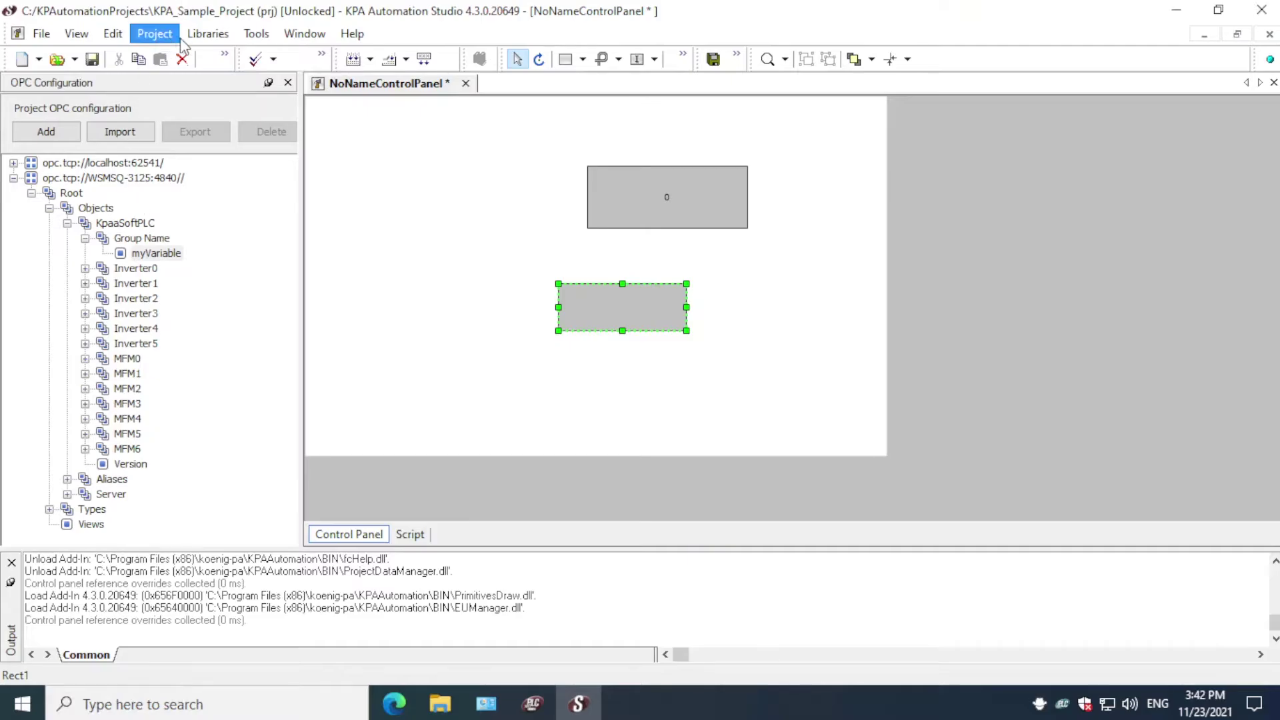
# Insert Tank_Closed_Torispheric from the Tanks group of the Visualization Library into the control panel as a reference
pyautogui.click(204, 34)
pyautogui.click(233, 78)
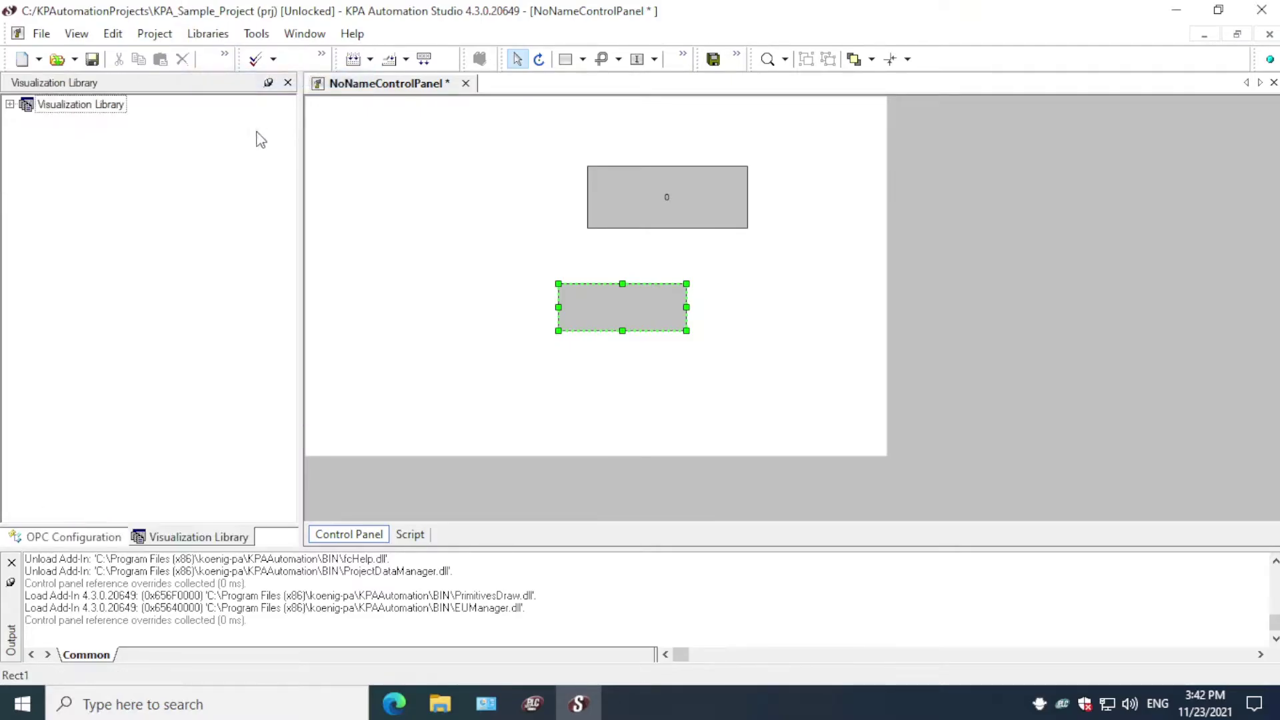
pyautogui.click(10, 104)
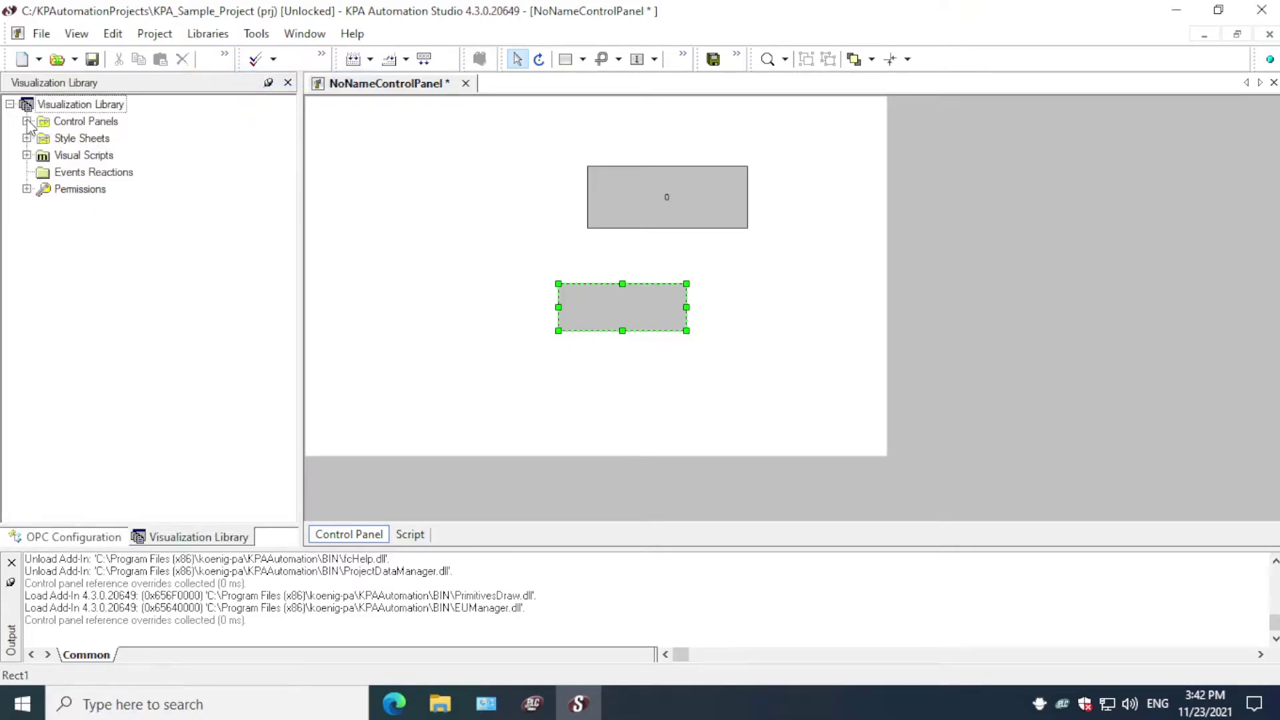
pyautogui.click(26, 122)
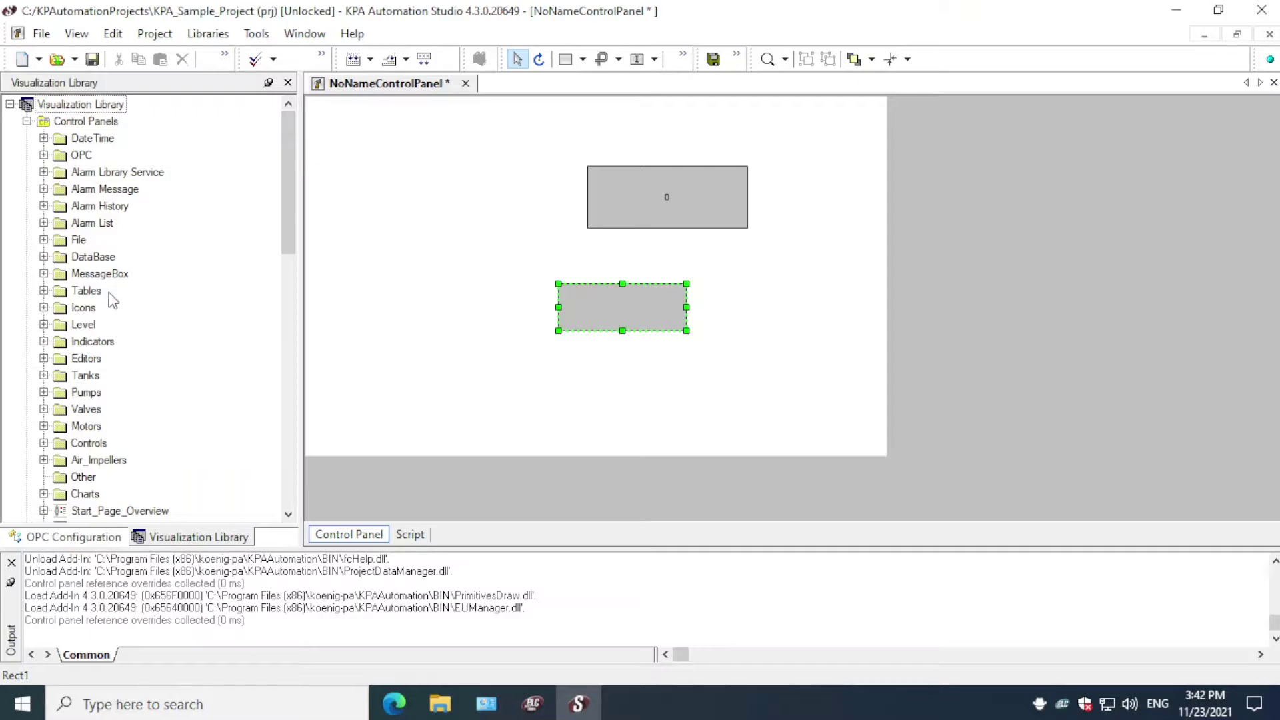
pyautogui.click(44, 376)
pyautogui.click(143, 410)
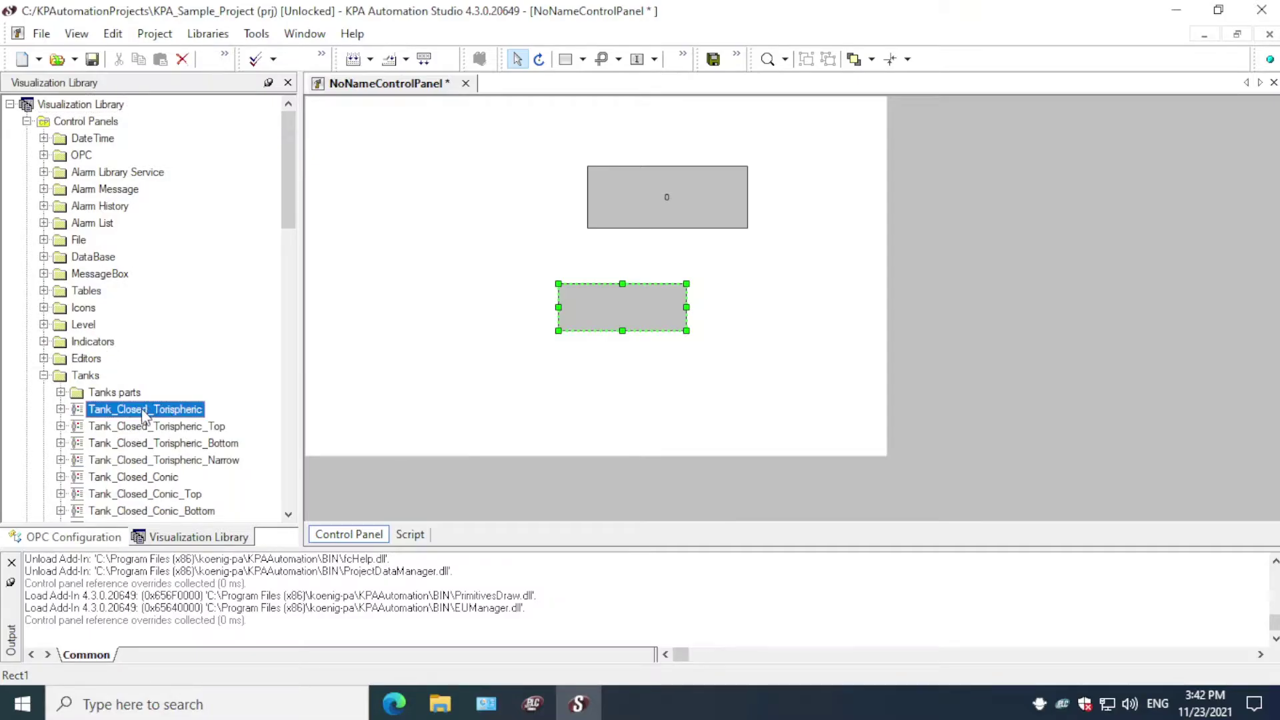
pyautogui.moveTo(143, 409); pyautogui.dragTo(406, 213)
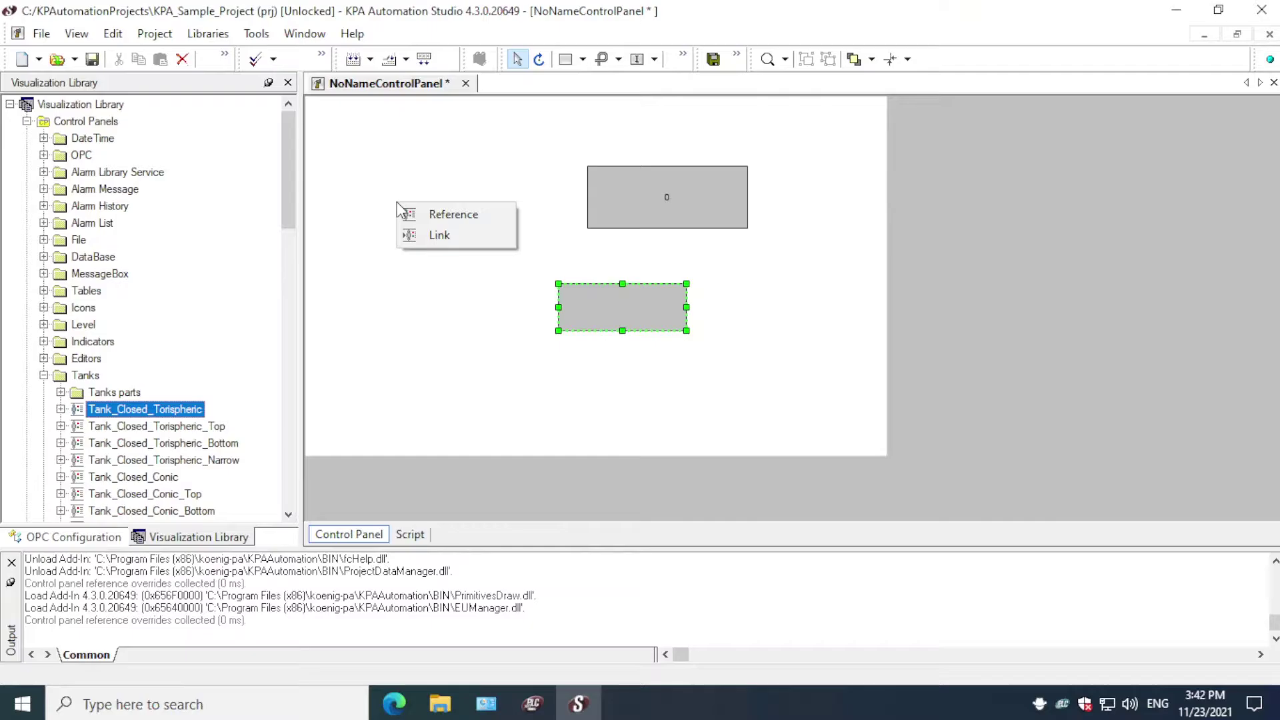
pyautogui.click(435, 215)
# Shrink the tank and position it beside the value indicator and rectangle, near the panel's left edge
pyautogui.moveTo(498, 271); pyautogui.dragTo(397, 178)
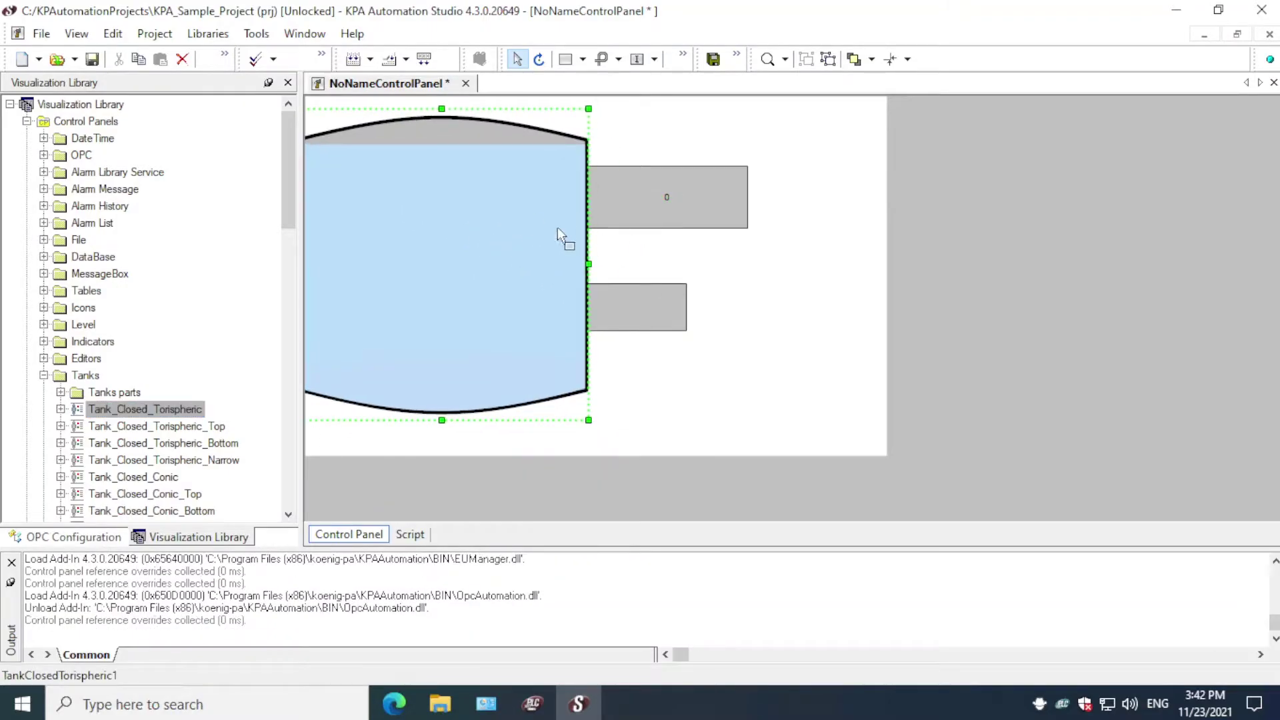
pyautogui.moveTo(558, 227); pyautogui.dragTo(570, 228)
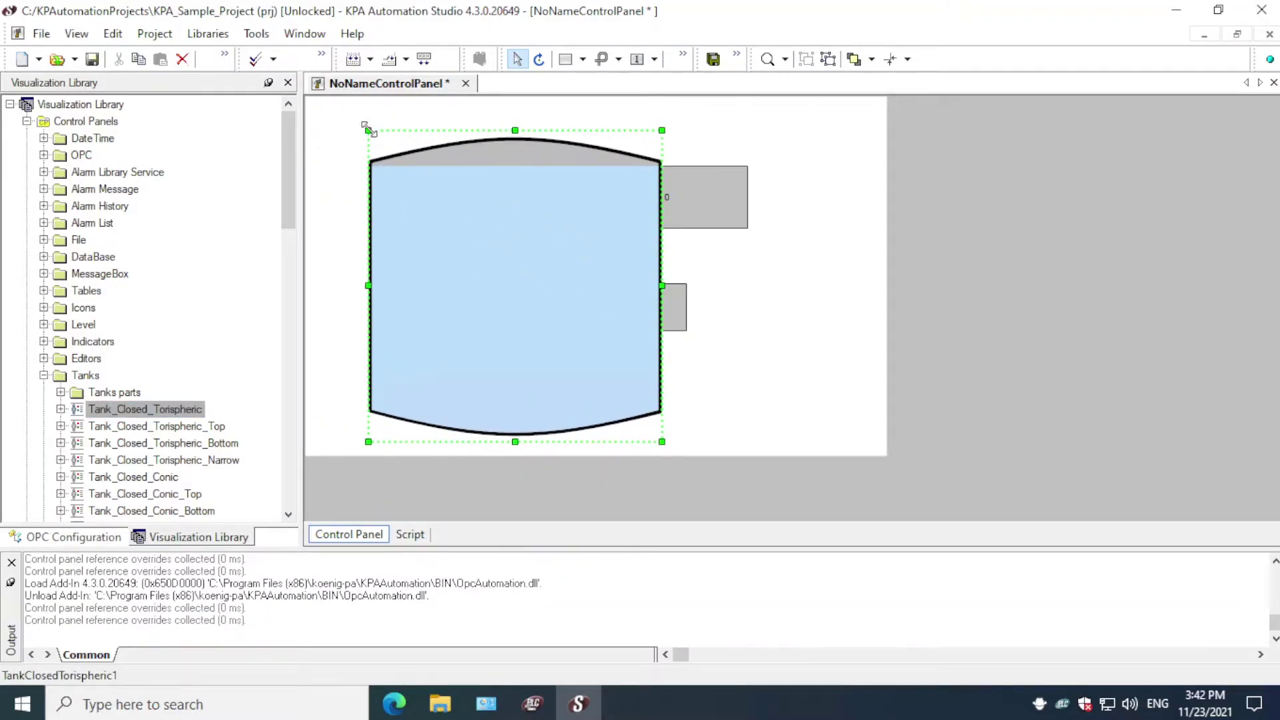
pyautogui.moveTo(366, 127); pyautogui.dragTo(513, 204)
pyautogui.moveTo(369, 255); pyautogui.dragTo(372, 252)
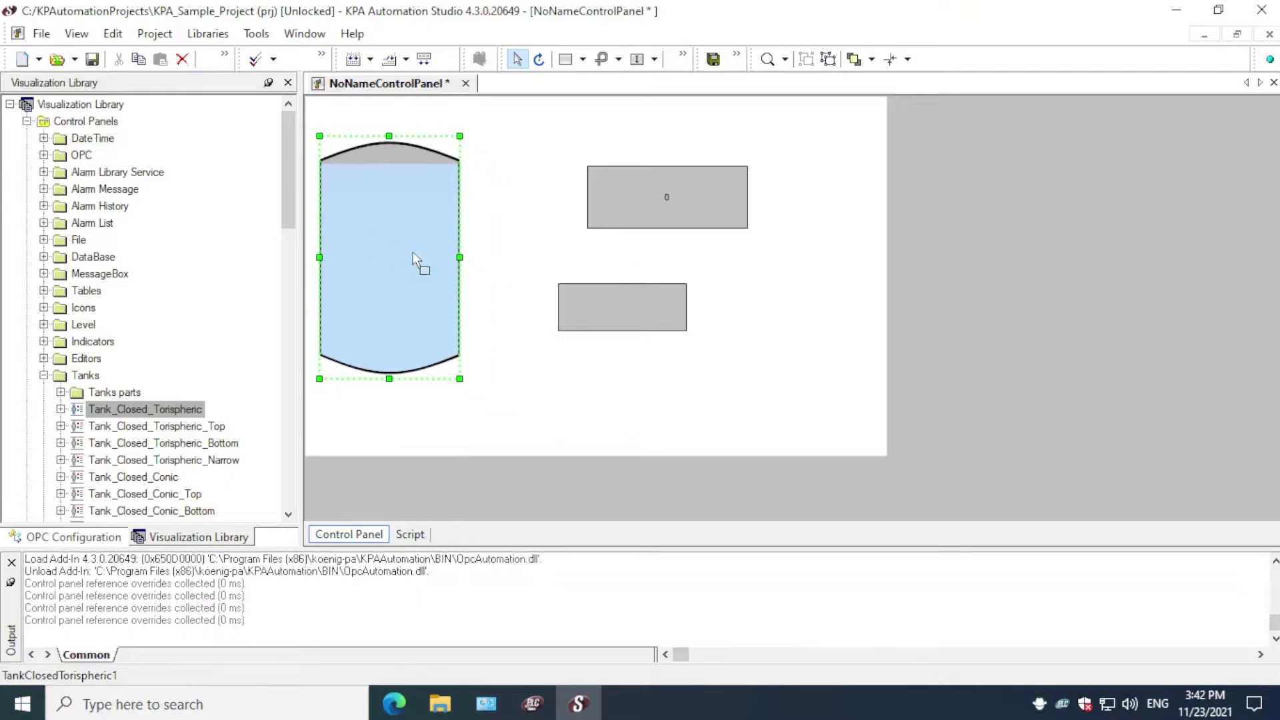
# Open the tank's parameter bindings and examine the level, maximum, minimum and chemicals parameters
pyautogui.rightClick(395, 242)
pyautogui.click(486, 432)
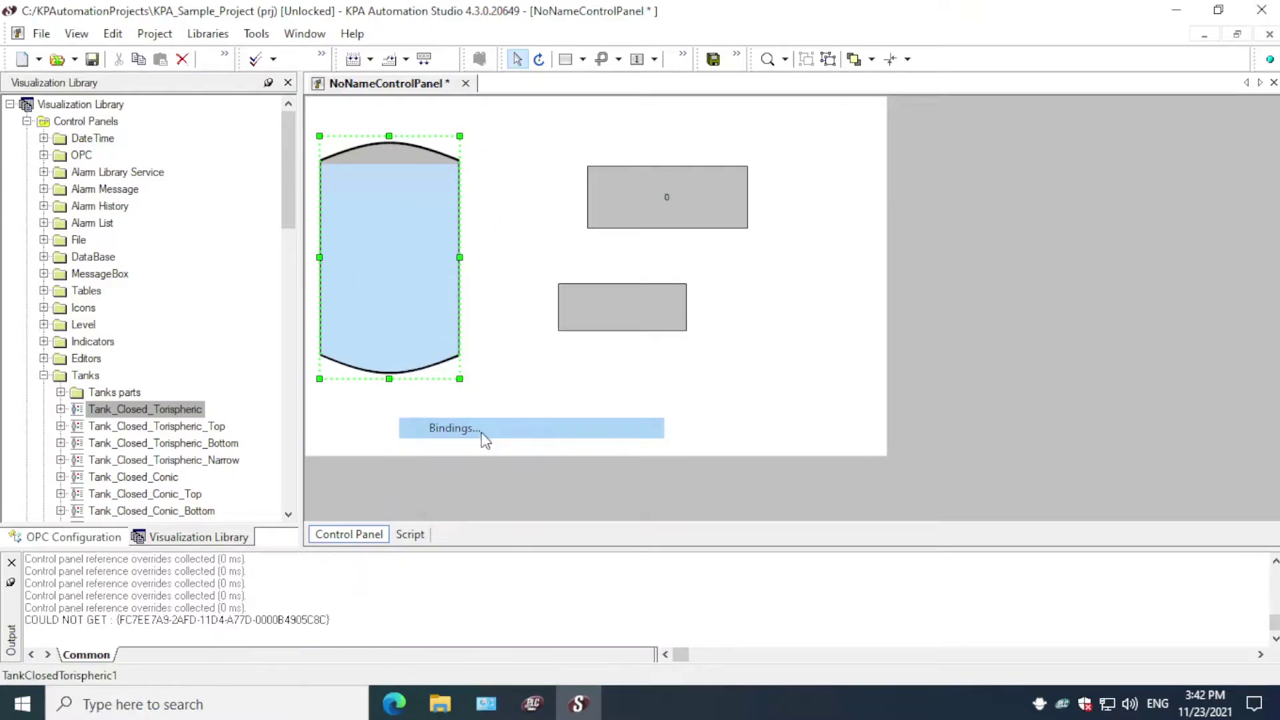
pyautogui.click(464, 246)
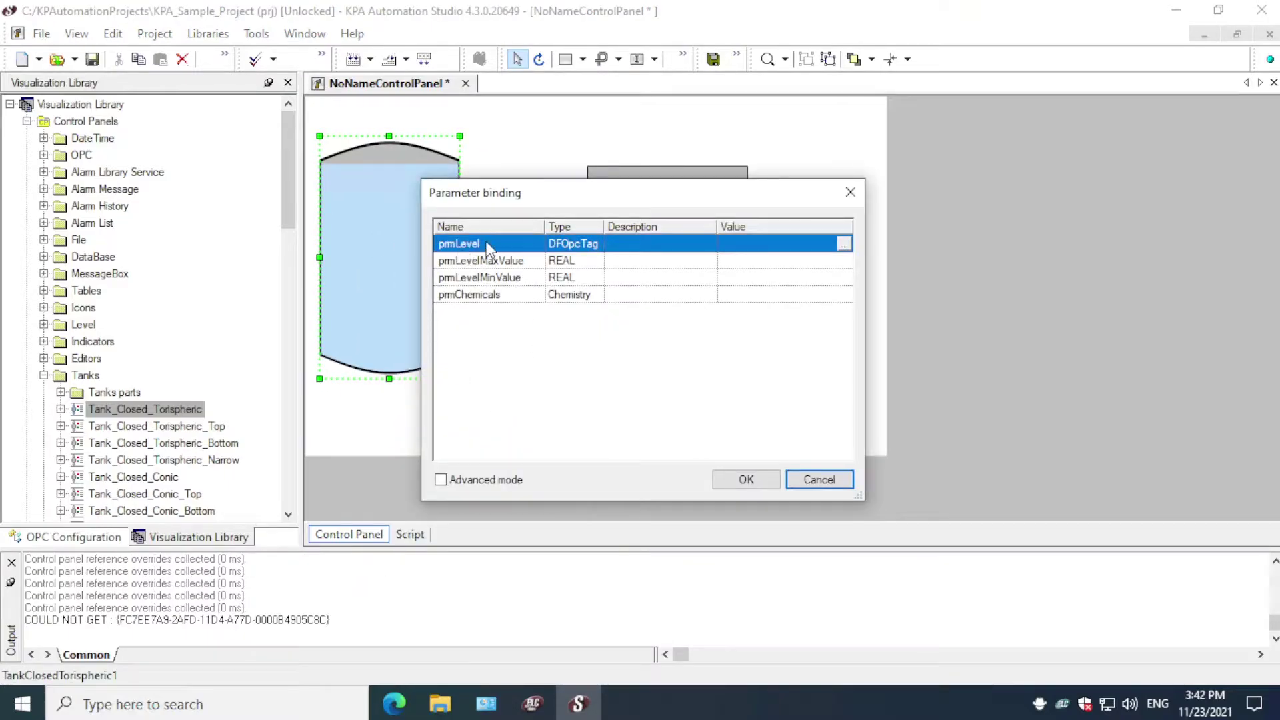
pyautogui.click(484, 262)
pyautogui.click(481, 279)
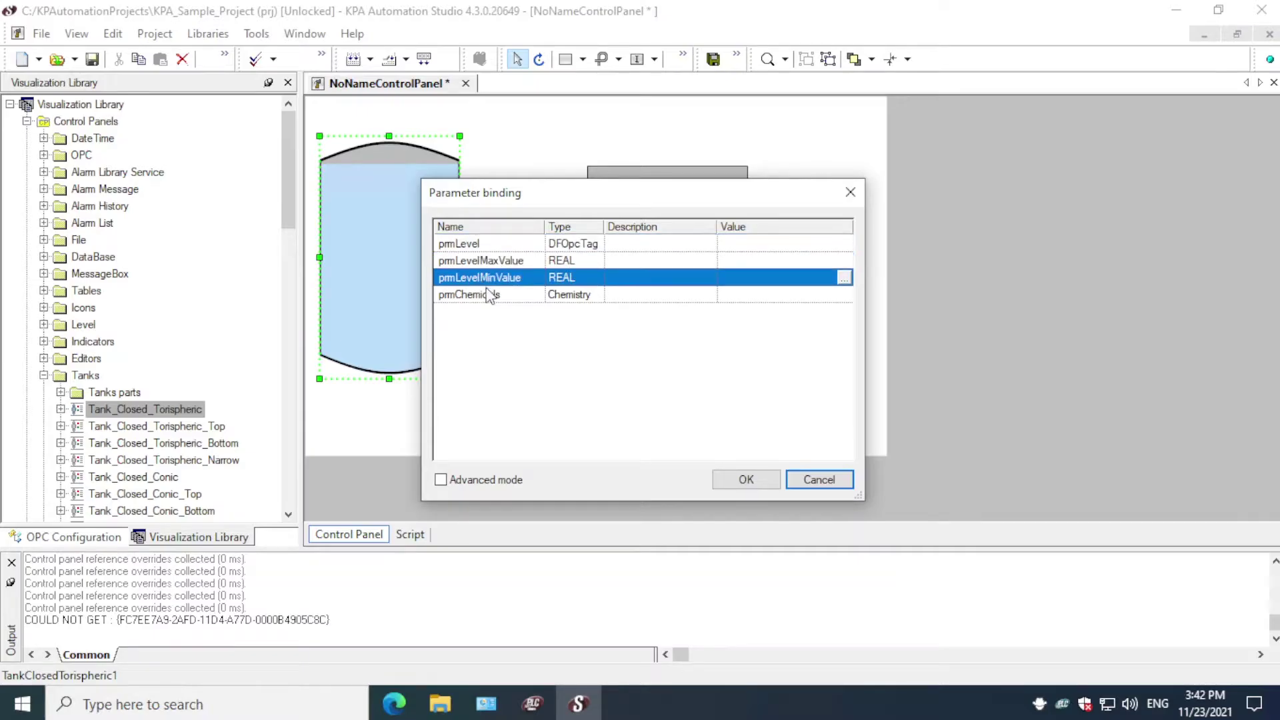
pyautogui.click(490, 295)
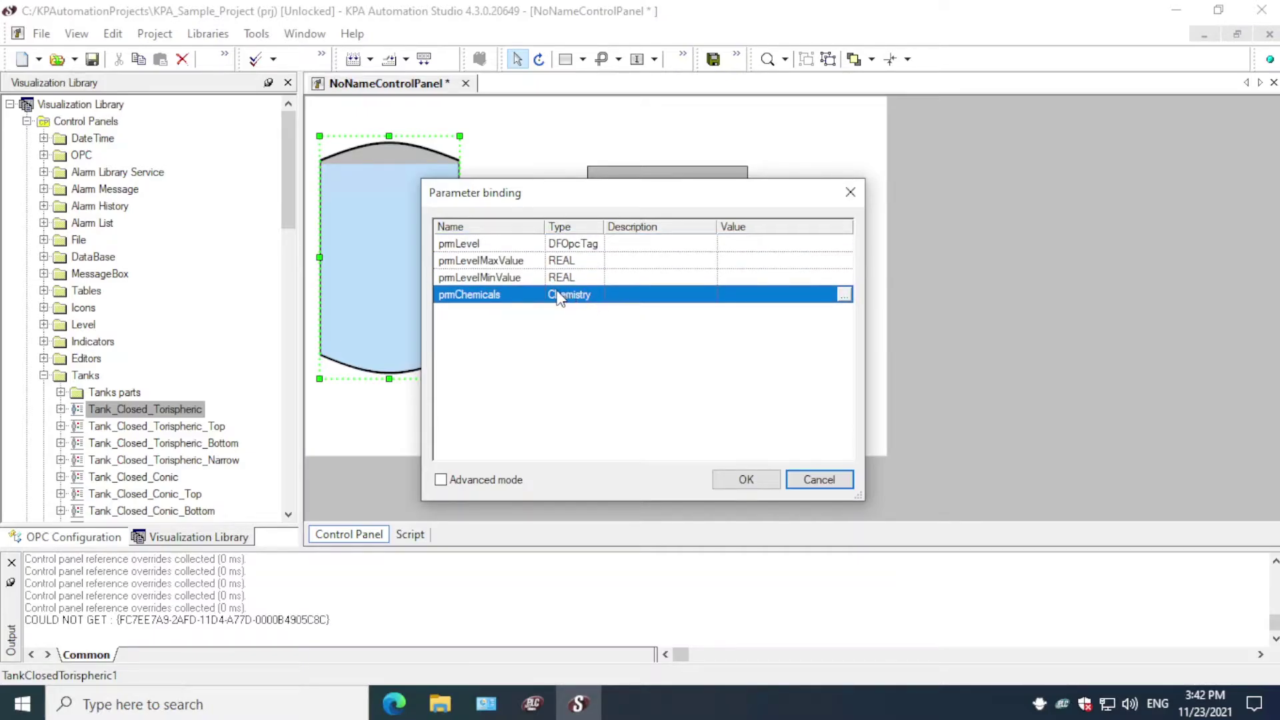
pyautogui.click(466, 245)
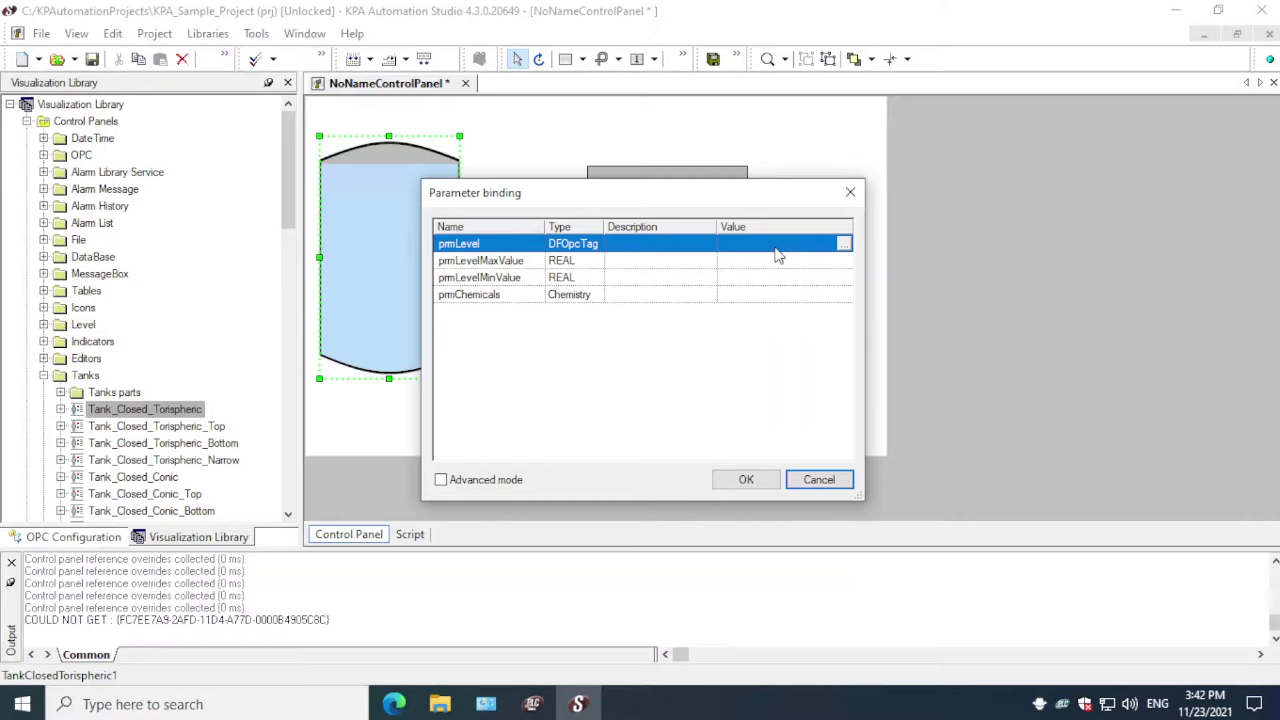
pyautogui.click(733, 261)
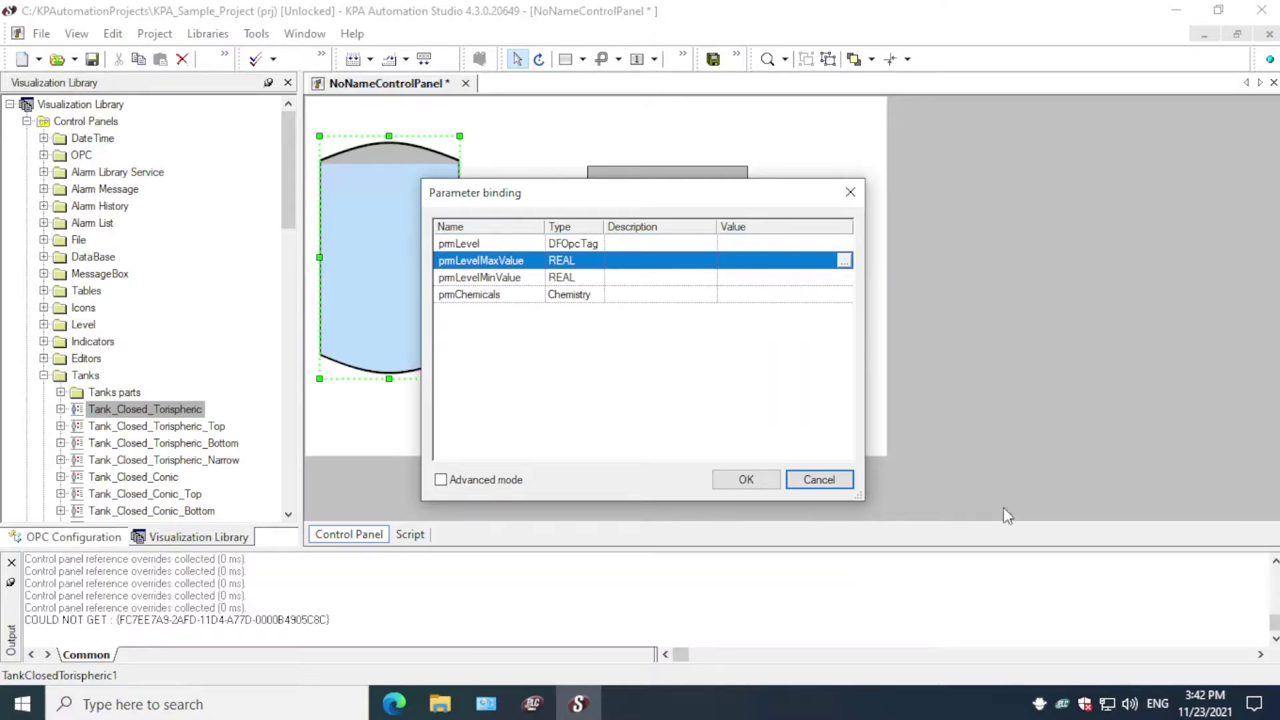
# Enable advanced mode for the tank's bindings and set prmLevelMaxValue to 100 and prmLevelMinValue to 0
pyautogui.click(498, 481)
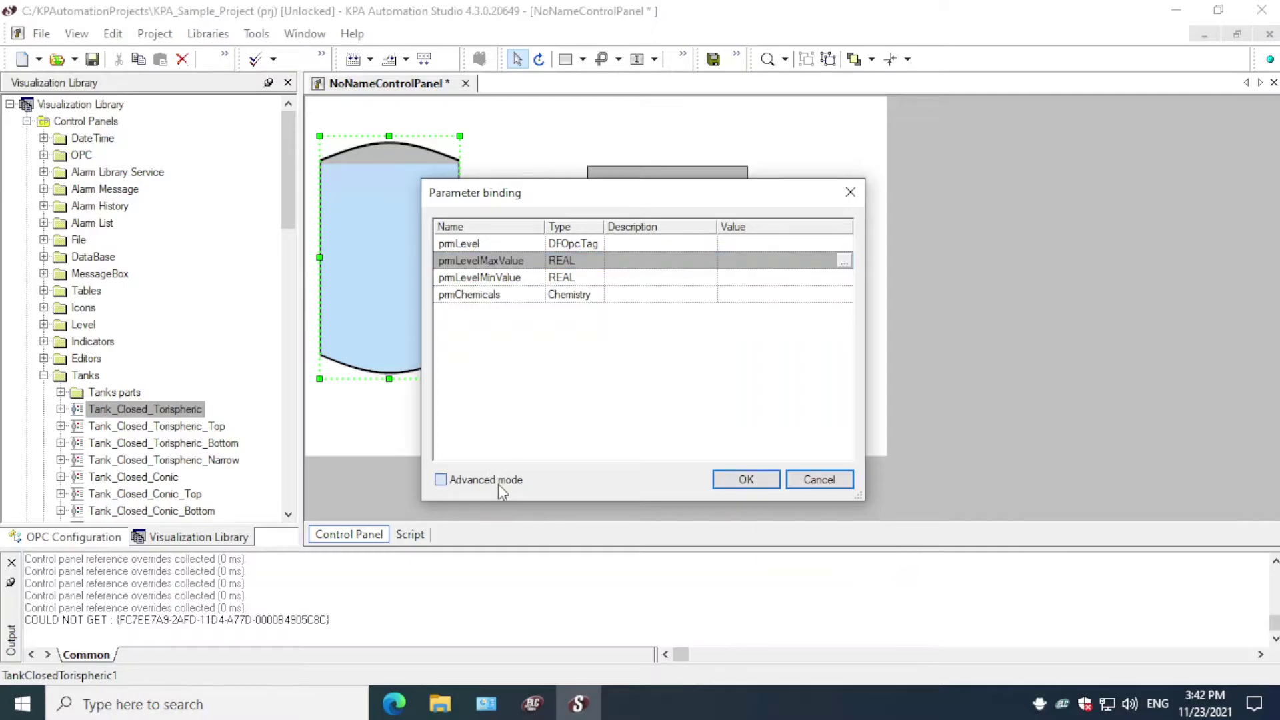
pyautogui.click(759, 261)
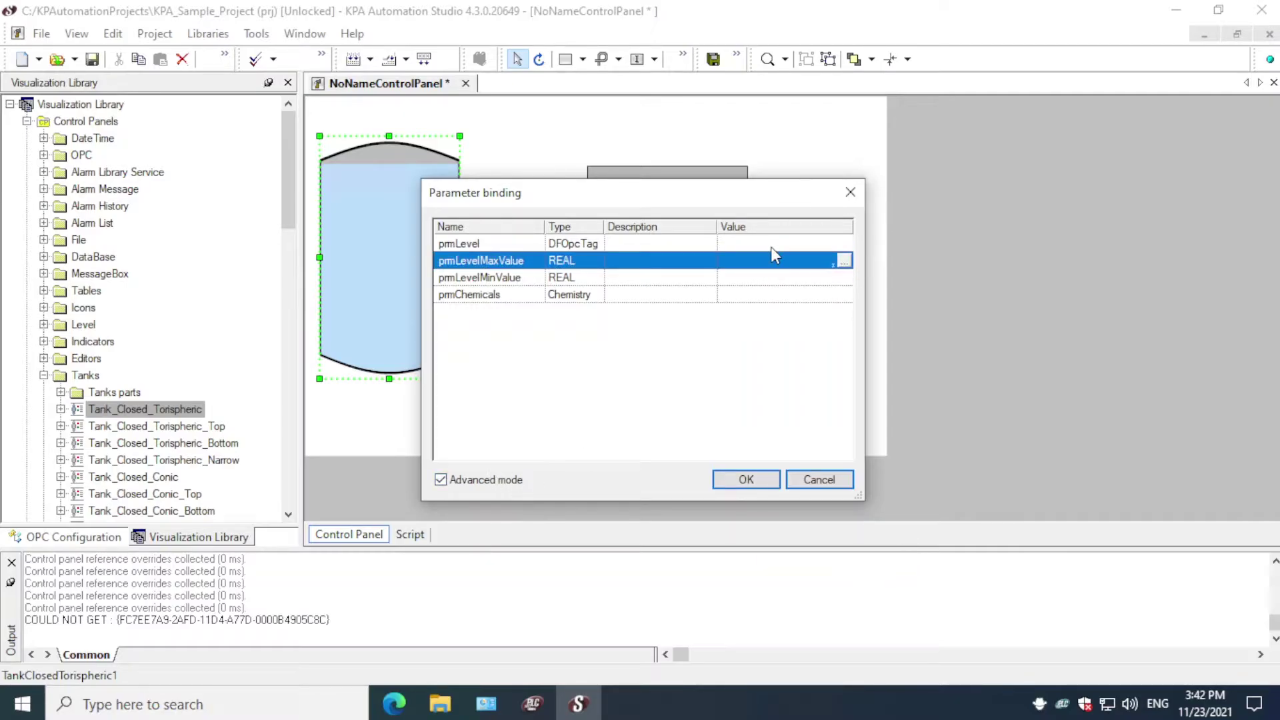
pyautogui.click(770, 248)
pyautogui.write('100')
pyautogui.click(747, 281)
pyautogui.click(748, 280)
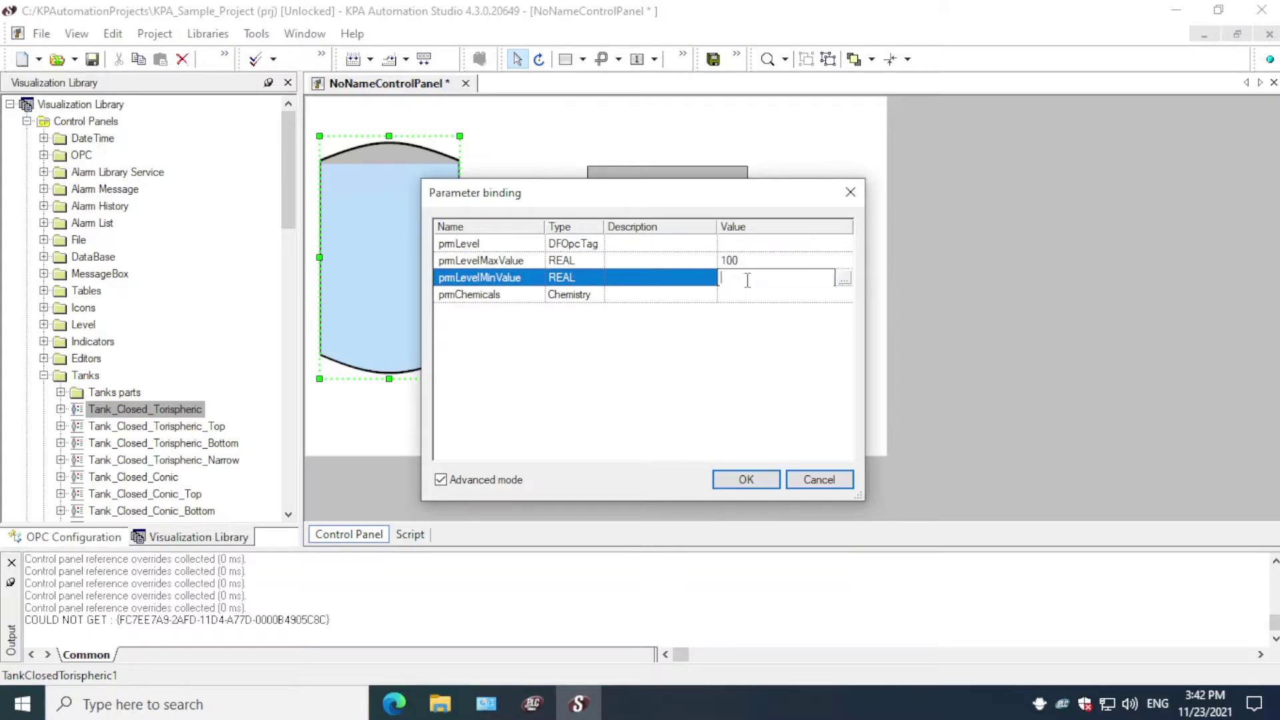
pyautogui.write('0')
pyautogui.press('Return')
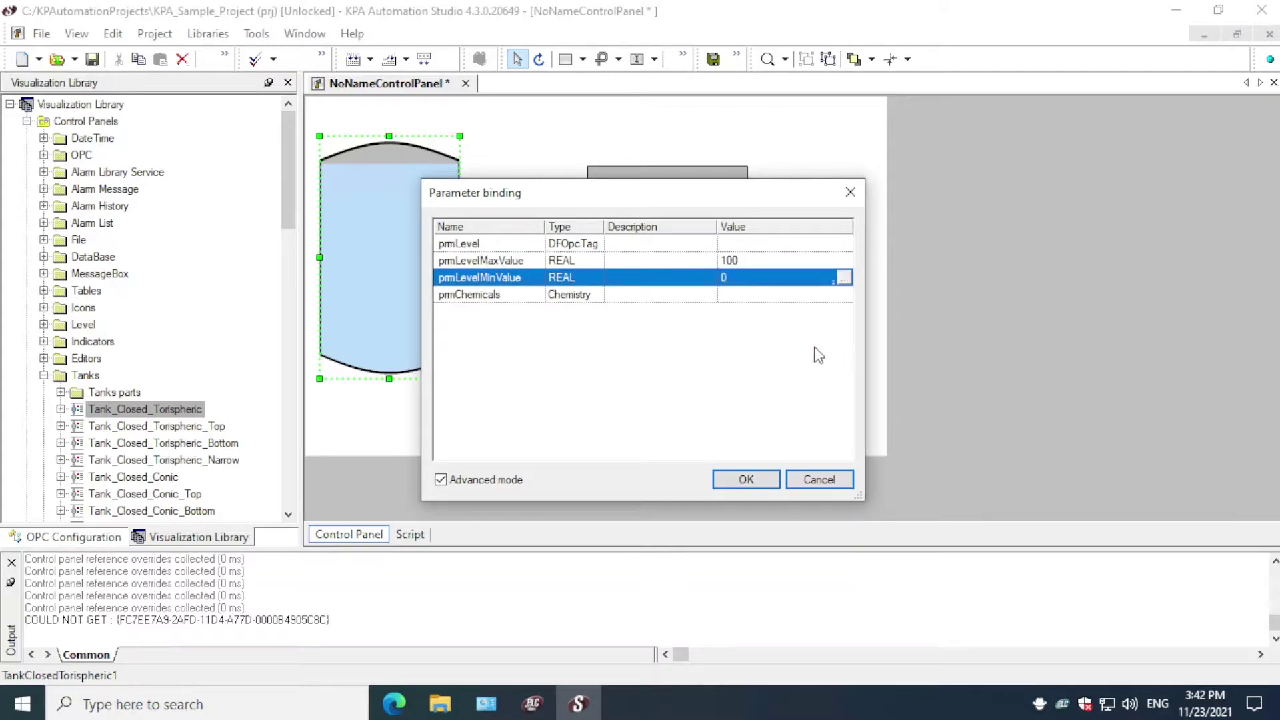
# Apply the tank's level limits, link the OPC variable myVariable to the tank, and review and confirm its parameter bindings
pyautogui.click(758, 244)
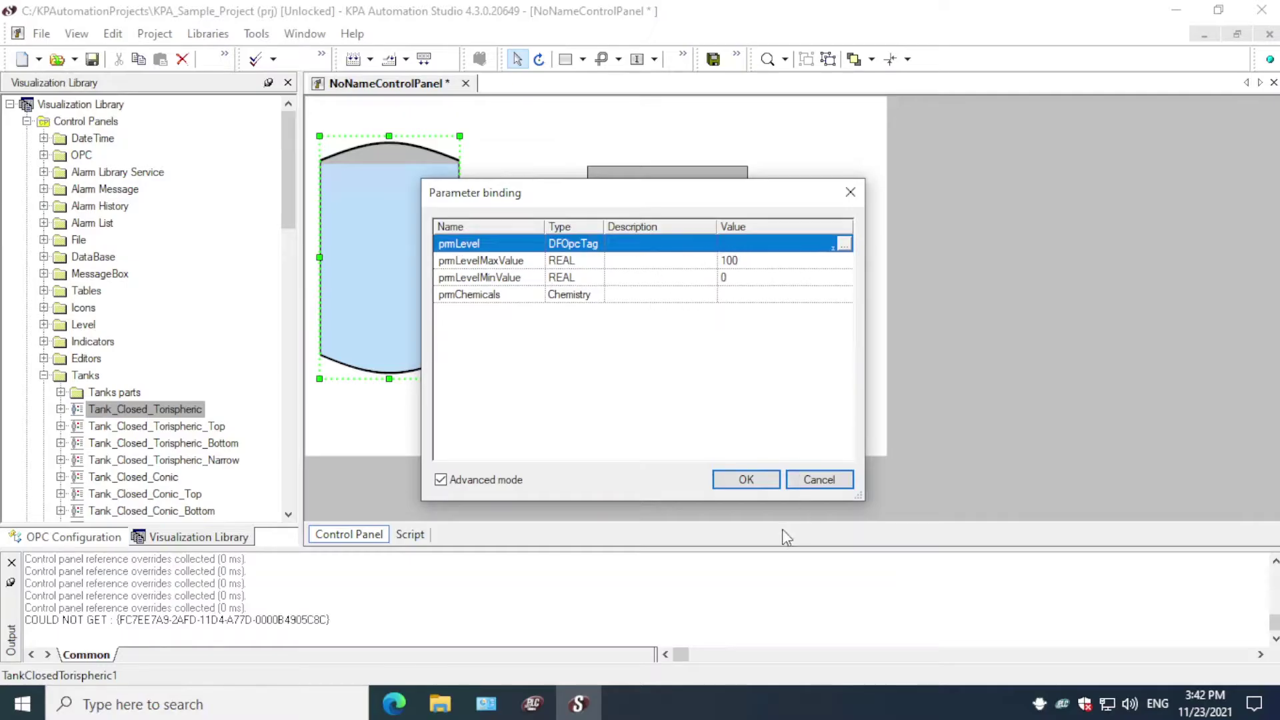
pyautogui.click(748, 480)
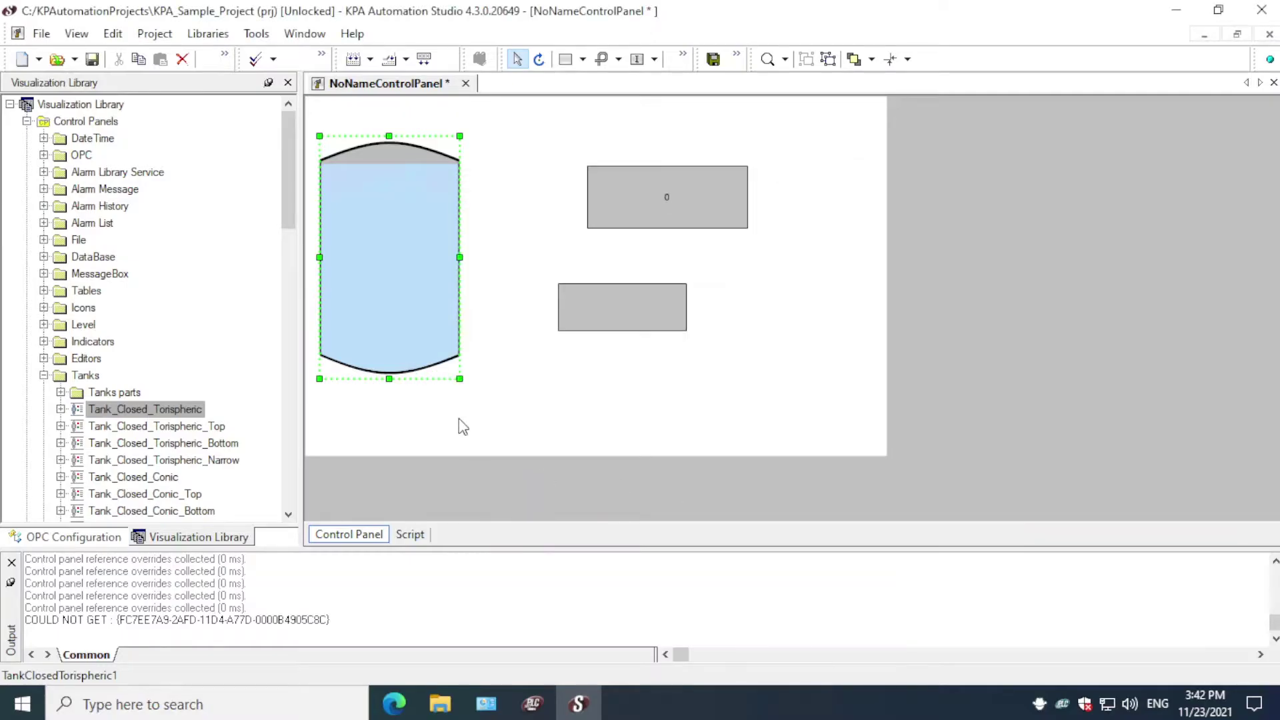
pyautogui.click(57, 537)
pyautogui.moveTo(155, 253); pyautogui.dragTo(376, 257)
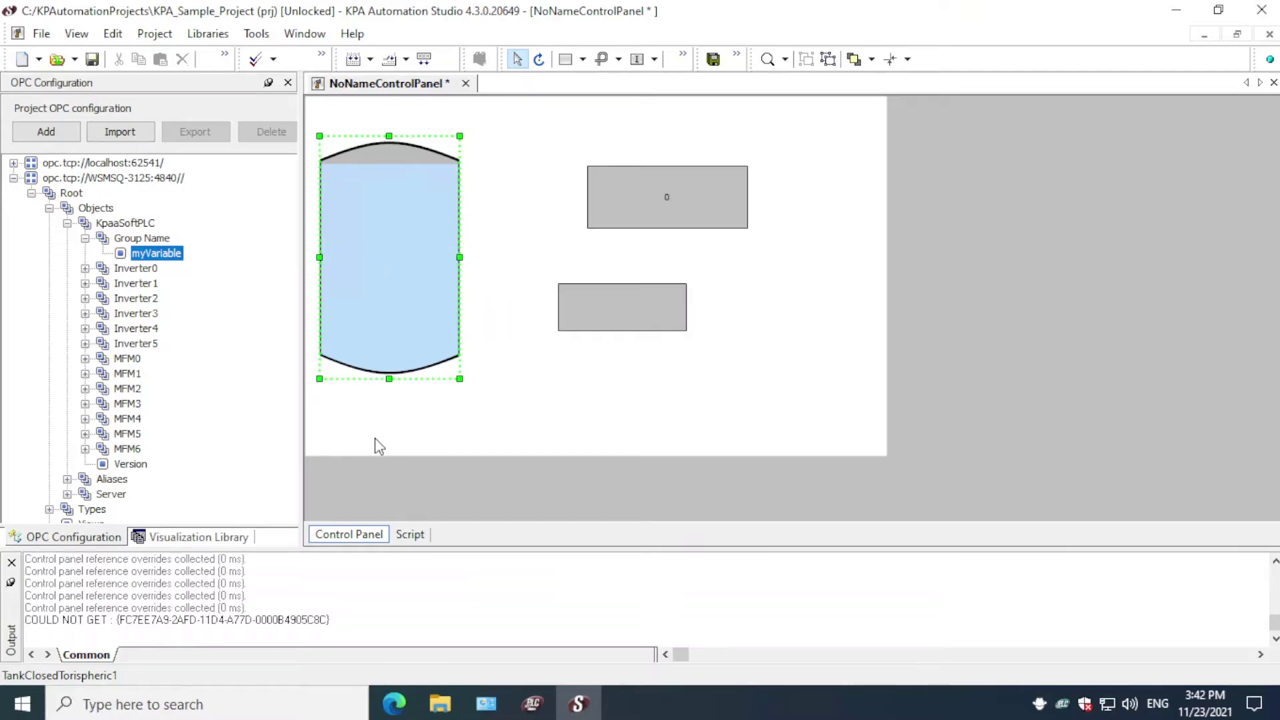
pyautogui.rightClick(377, 267)
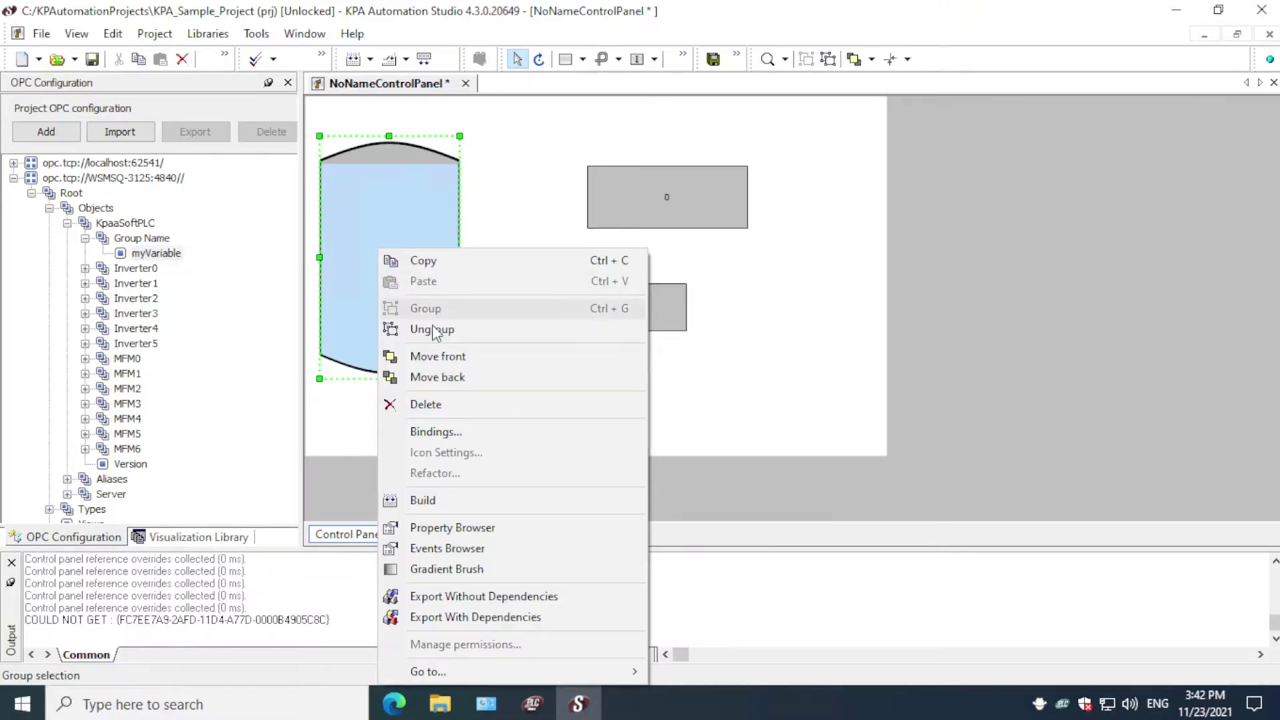
pyautogui.click(457, 434)
pyautogui.moveTo(573, 454); pyautogui.dragTo(739, 460)
pyautogui.click(746, 481)
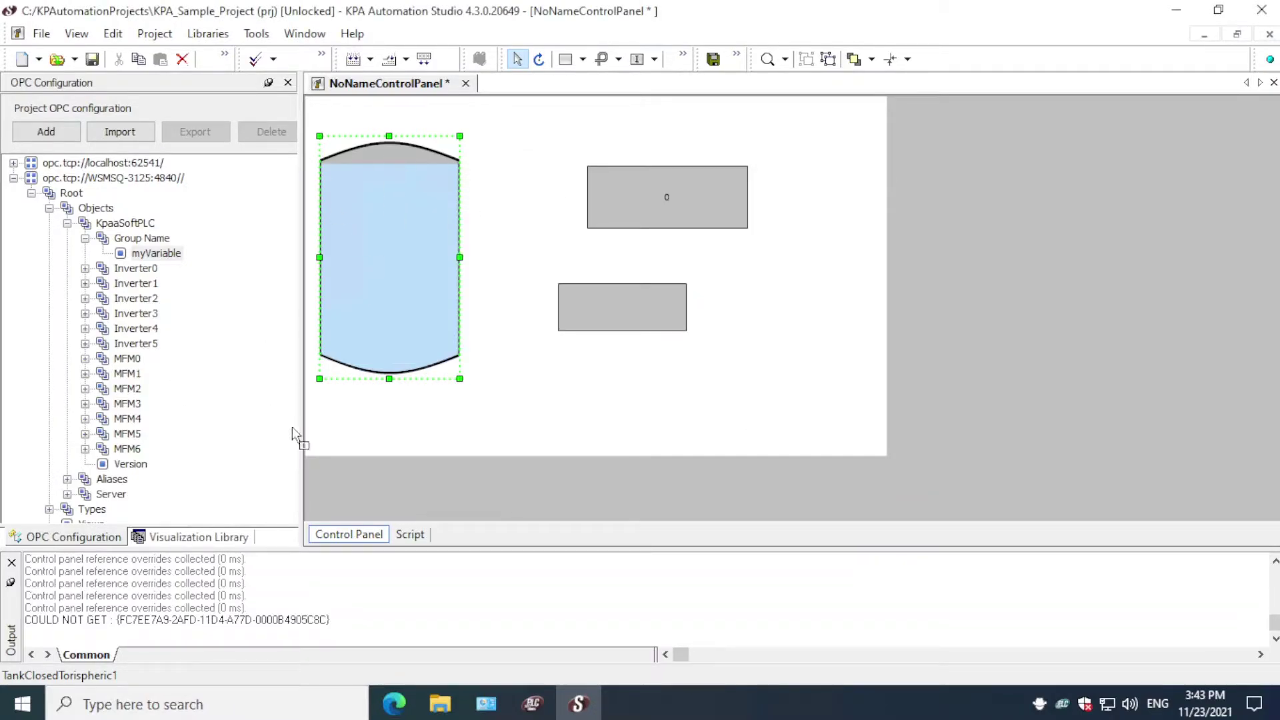
# Link the OPC variable myVariable to the value indicator, and review and confirm its linkedObject binding
pyautogui.moveTo(154, 254); pyautogui.dragTo(645, 199)
pyautogui.rightClick(646, 204)
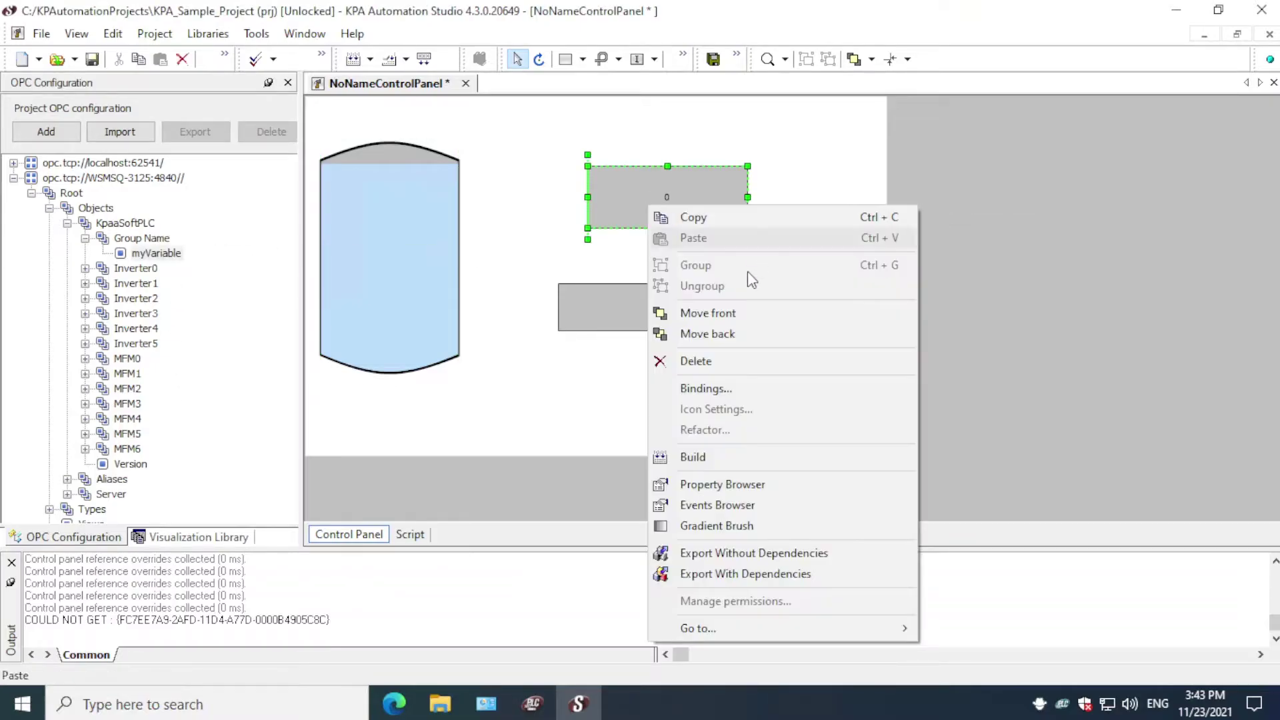
pyautogui.click(730, 395)
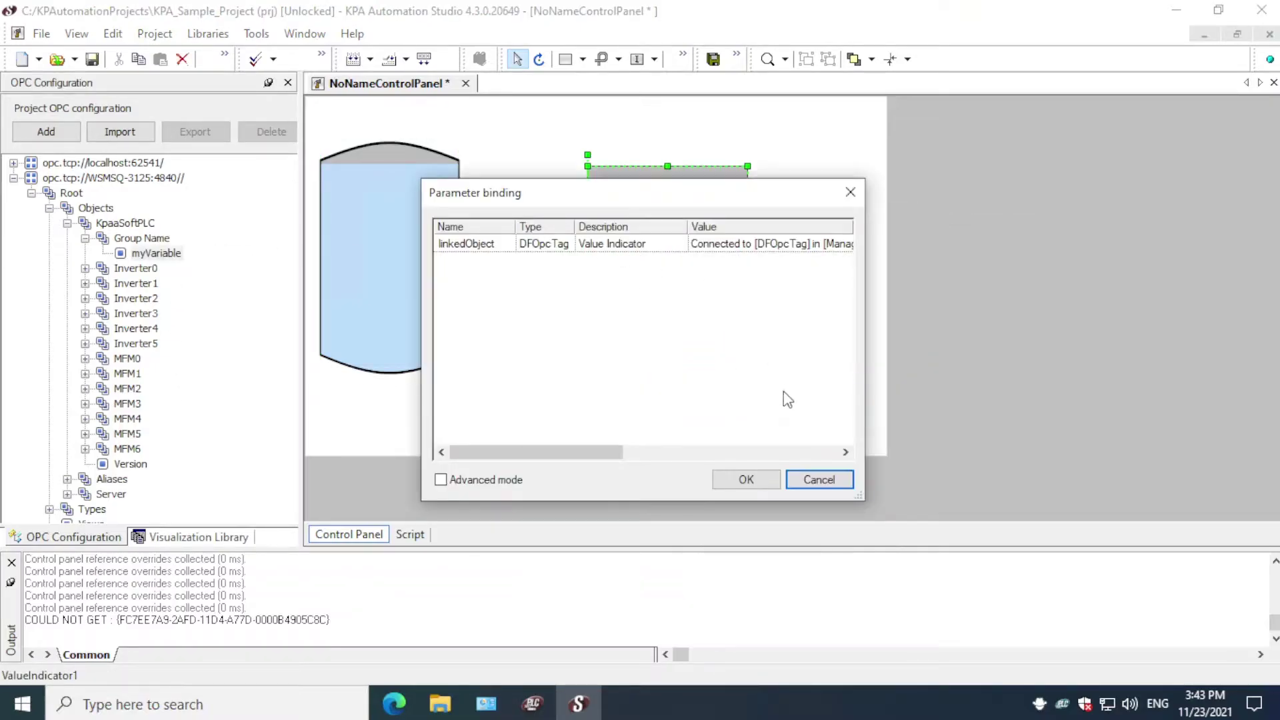
pyautogui.click(745, 480)
# Open the value indicator's properties and examine its stylesheet, pen, brush and boundrect entries
pyautogui.rightClick(656, 212)
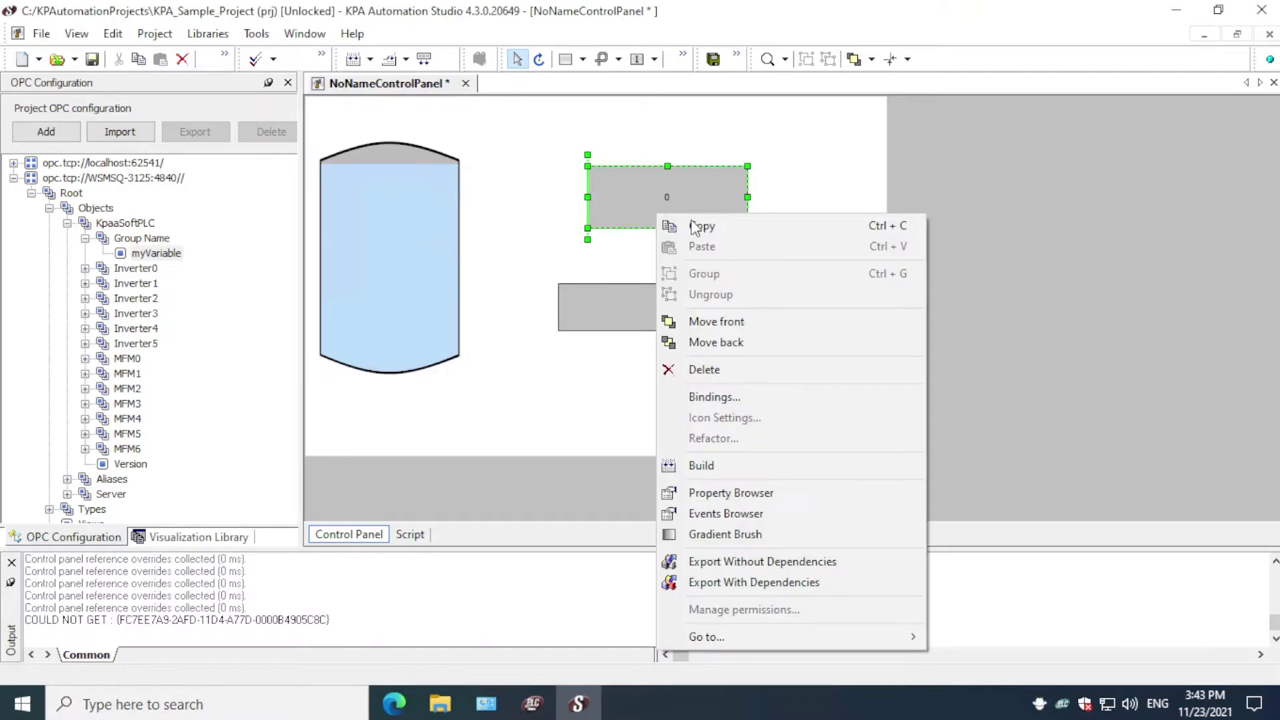
pyautogui.click(727, 493)
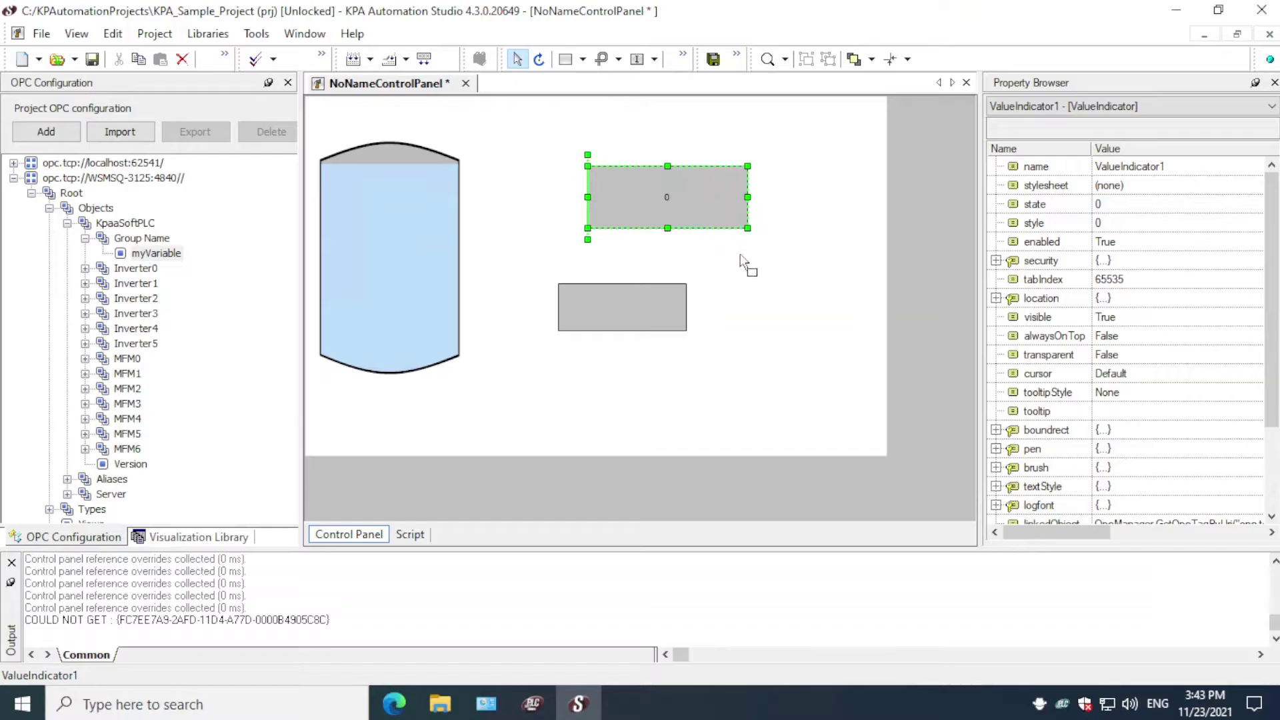
pyautogui.click(1056, 190)
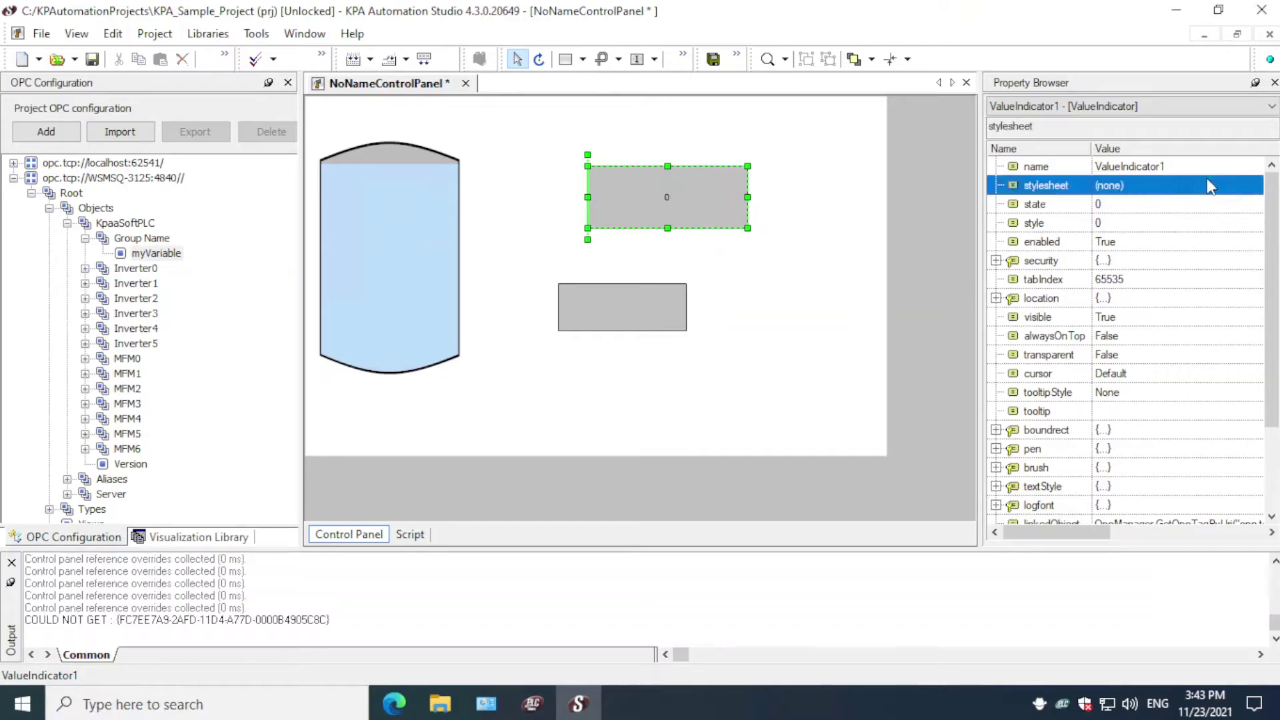
pyautogui.click(1043, 451)
pyautogui.scroll(-1, 1055, 474)
pyautogui.scroll(-1, 1055, 472)
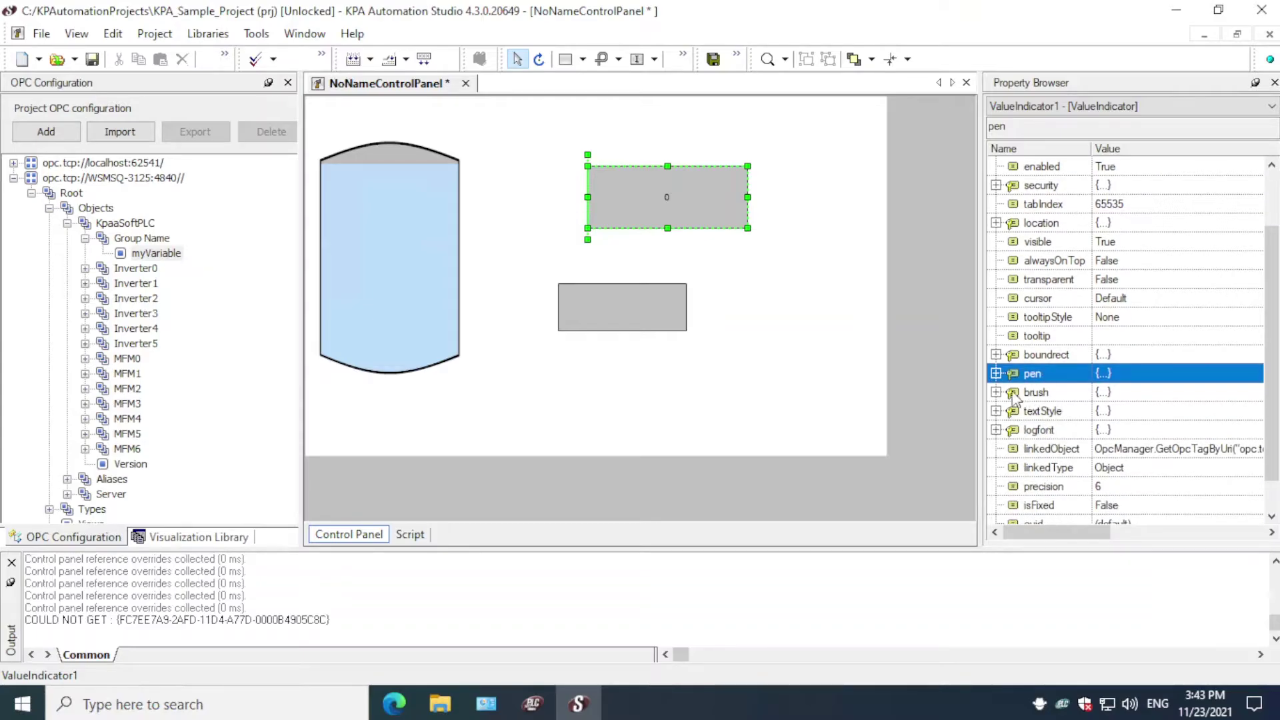
pyautogui.click(1045, 393)
pyautogui.click(1049, 360)
pyautogui.scroll(2, 1070, 330)
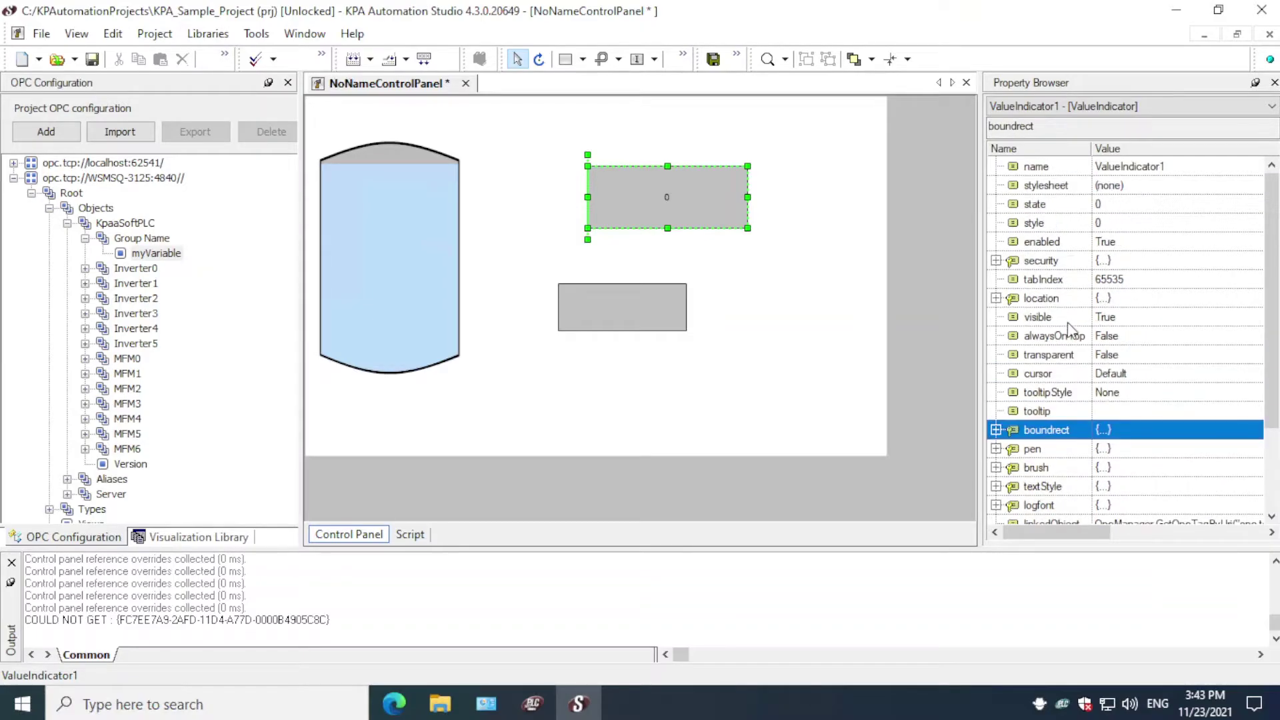
# Set the value indicator's stylesheet to INDICATOR_LIGHT_WARNING
pyautogui.click(1136, 190)
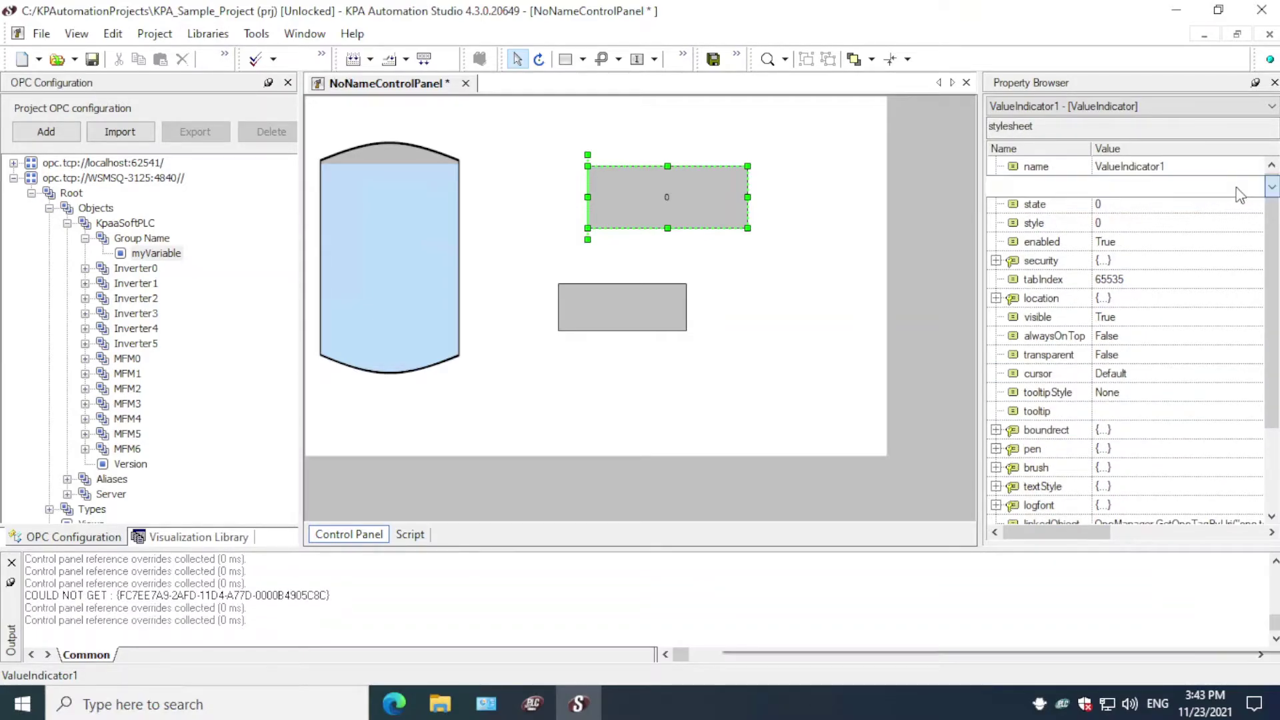
pyautogui.click(1245, 192)
pyautogui.scroll(-4, 859, 556)
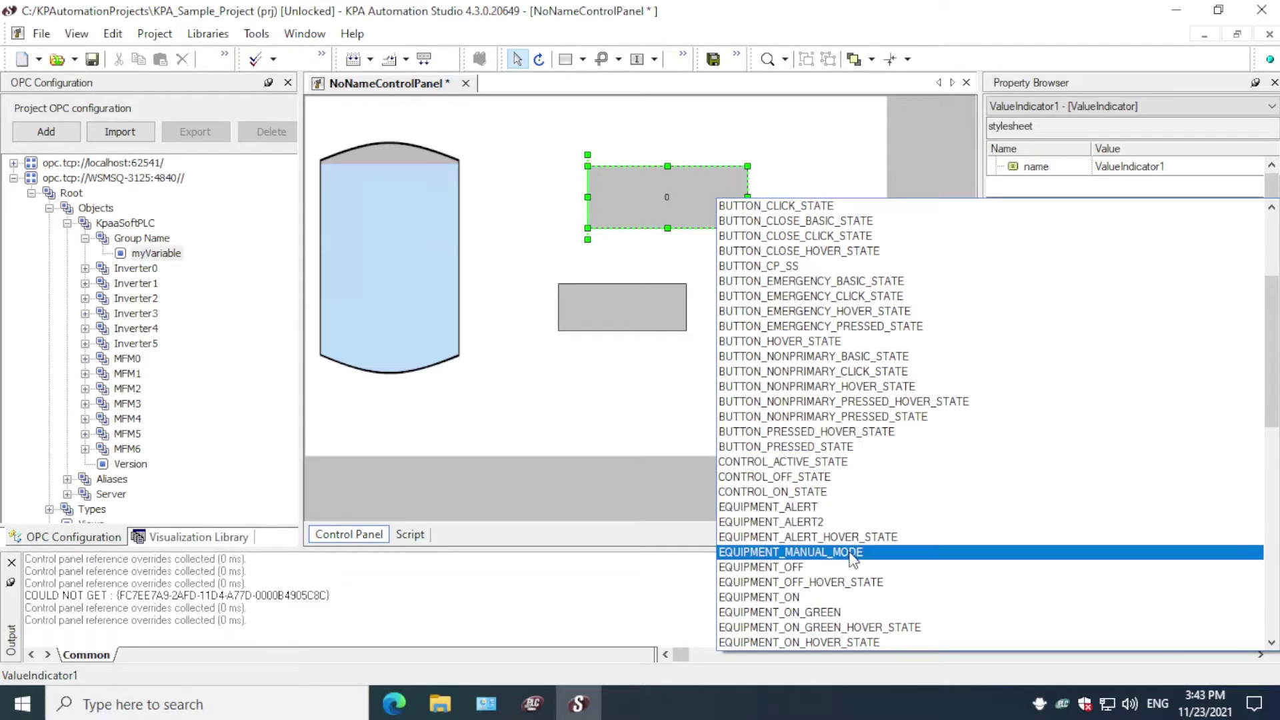
pyautogui.scroll(-1, 850, 559)
pyautogui.scroll(-3, 847, 562)
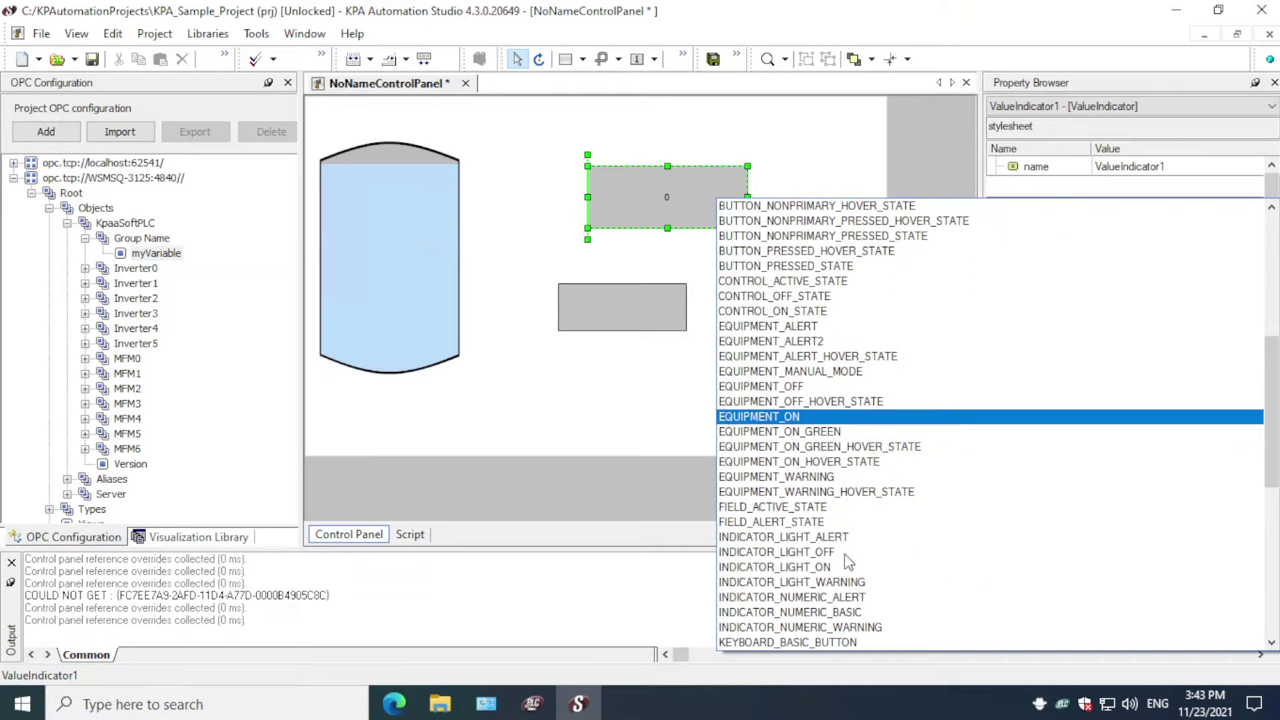
pyautogui.click(796, 582)
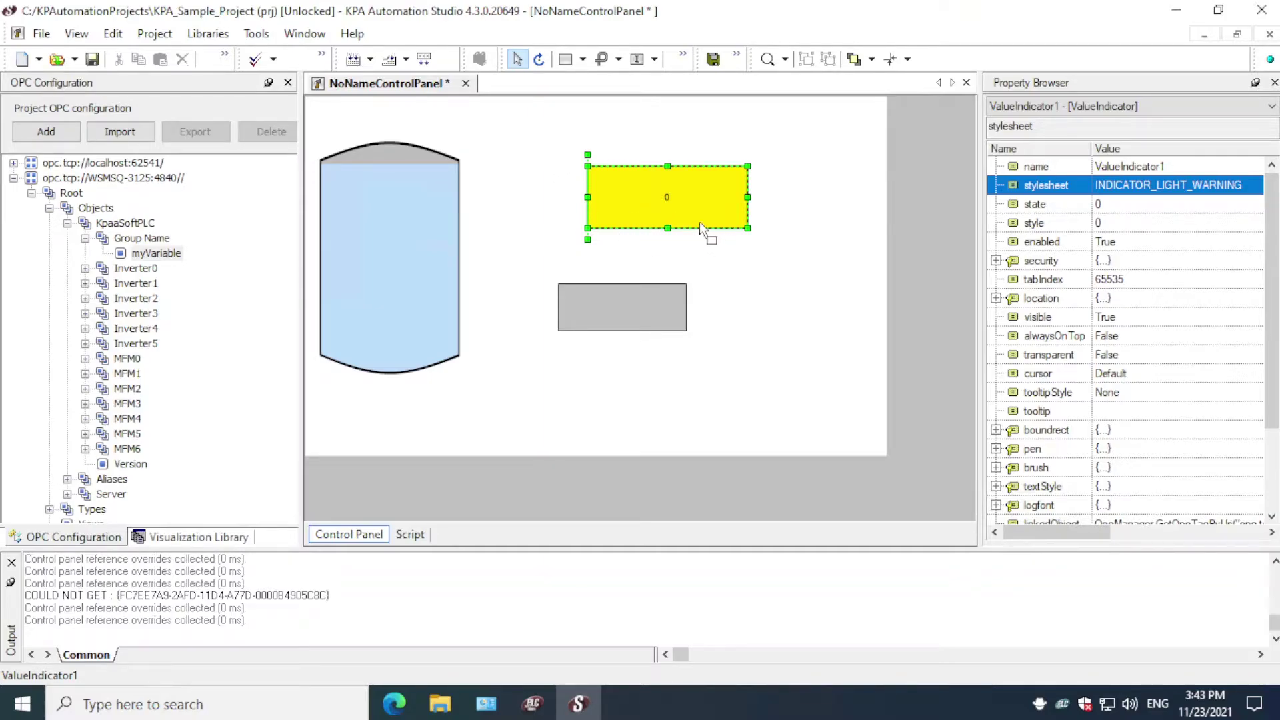
# Deselect the value indicator and close the NoNameControlPanel document
pyautogui.click(655, 261)
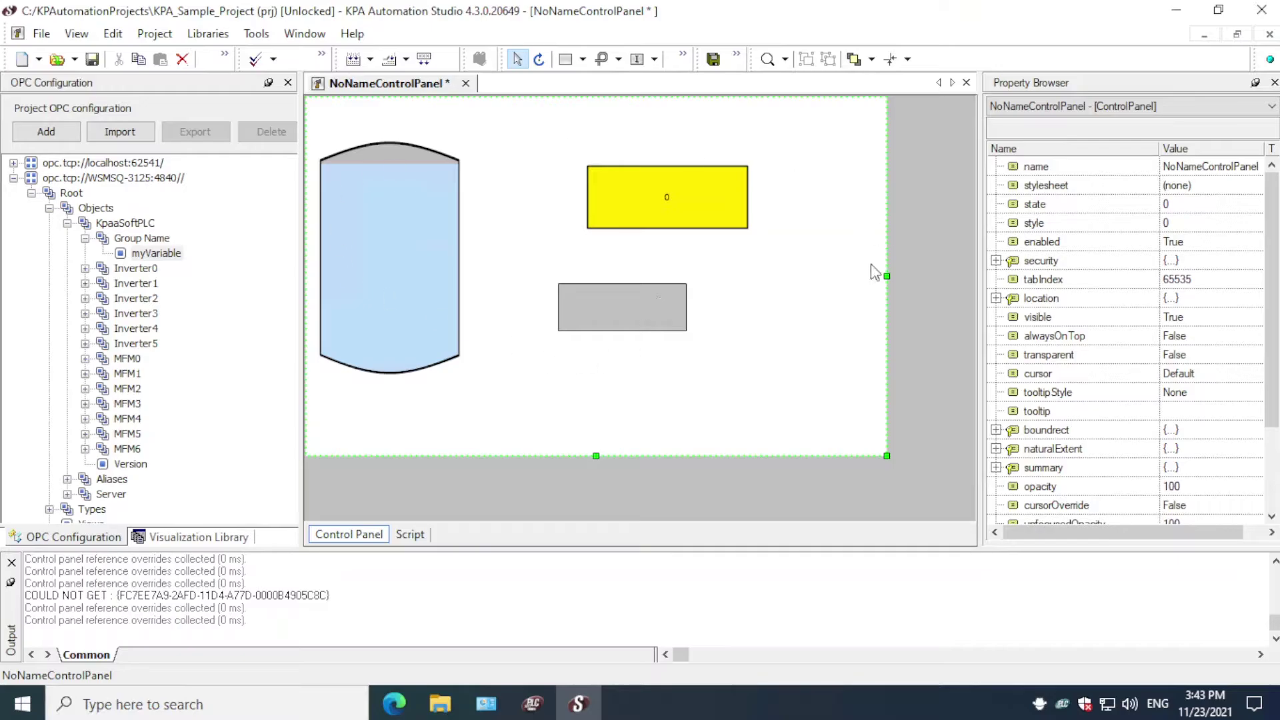
pyautogui.click(466, 85)
pyautogui.click(764, 310)
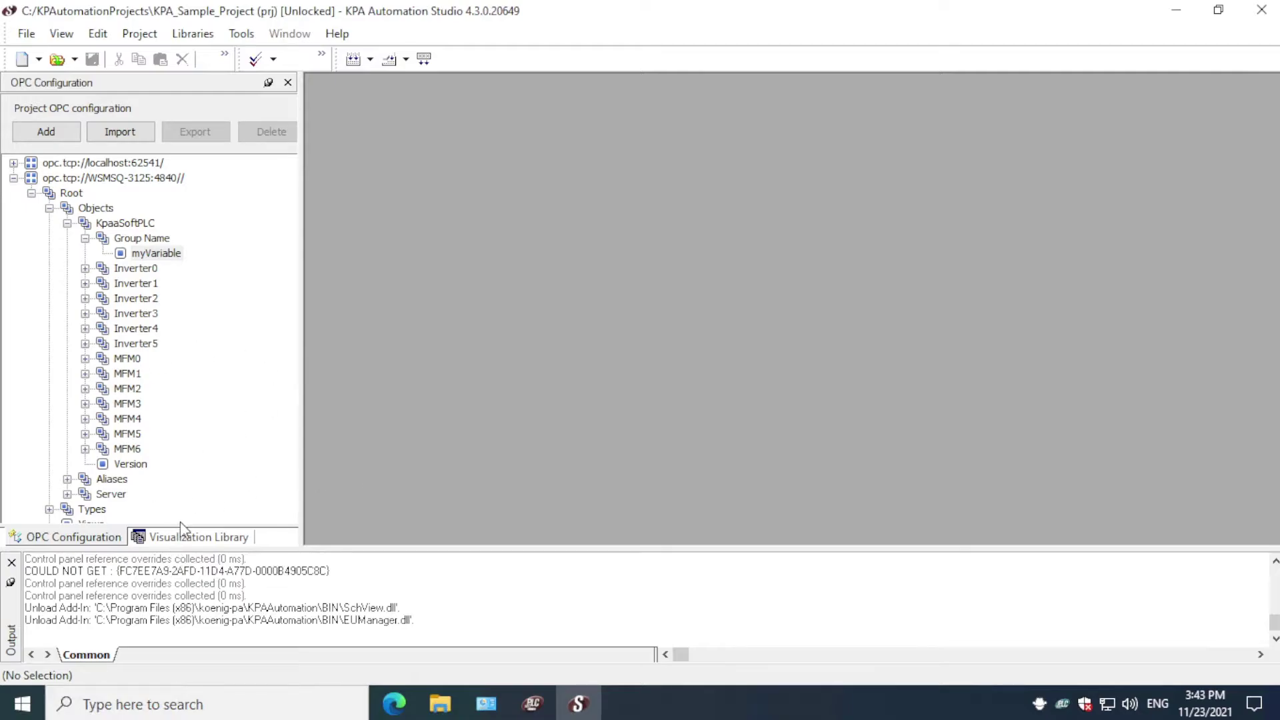
# Open the project's Visualization Configuration and expand its Screens folder
pyautogui.click(184, 36)
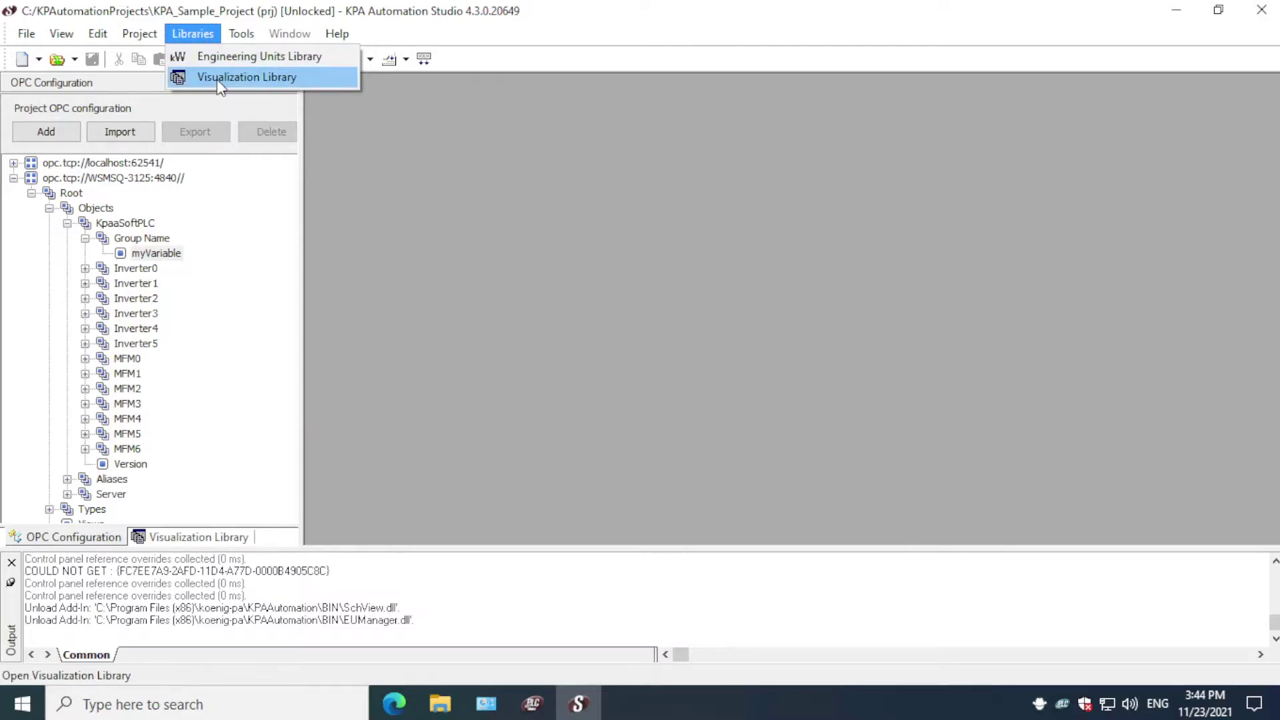
pyautogui.moveTo(159, 37)
pyautogui.click(174, 147)
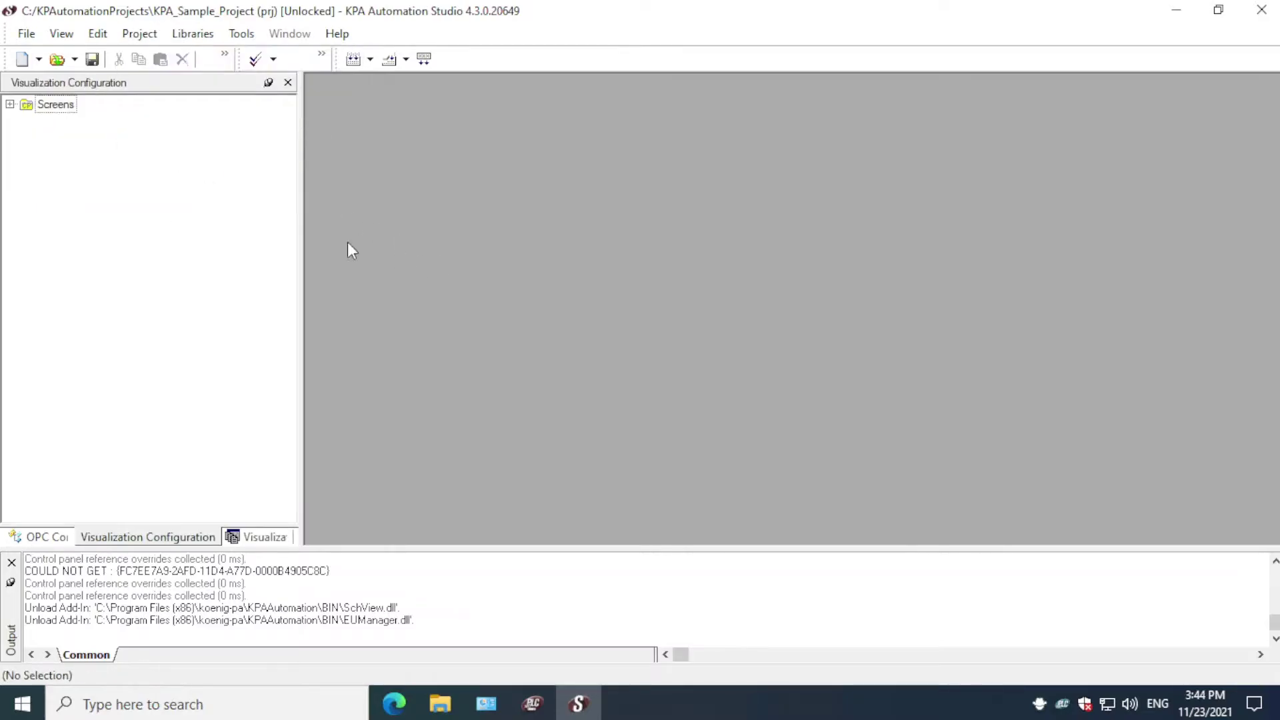
pyautogui.click(10, 104)
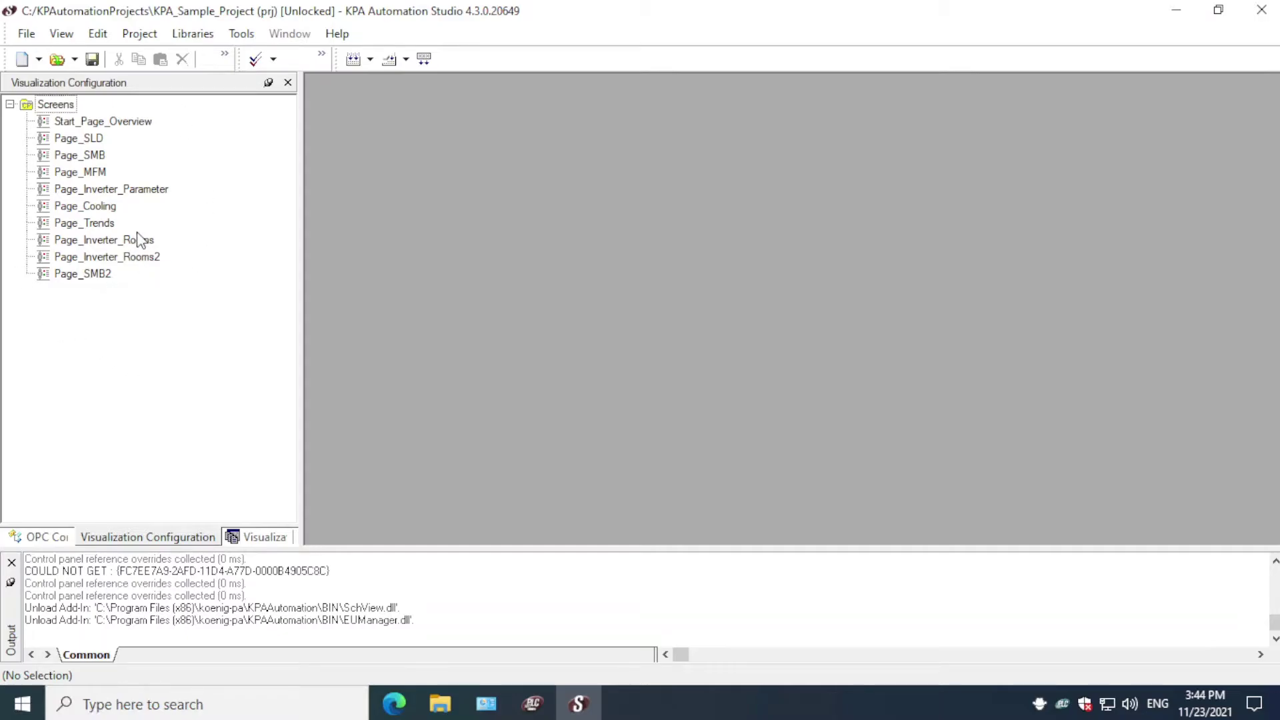
# Browse the control panels available for adding to the Screens folder, and leave the selection without adding any
pyautogui.rightClick(56, 107)
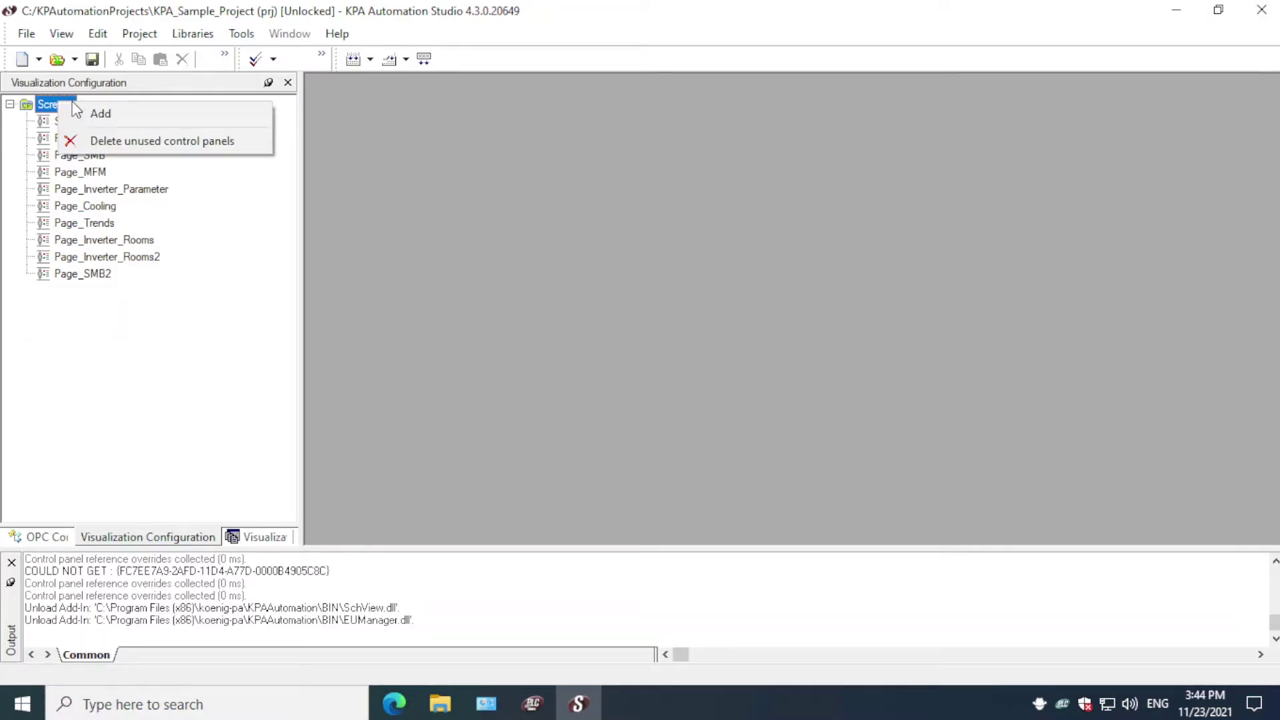
pyautogui.click(110, 120)
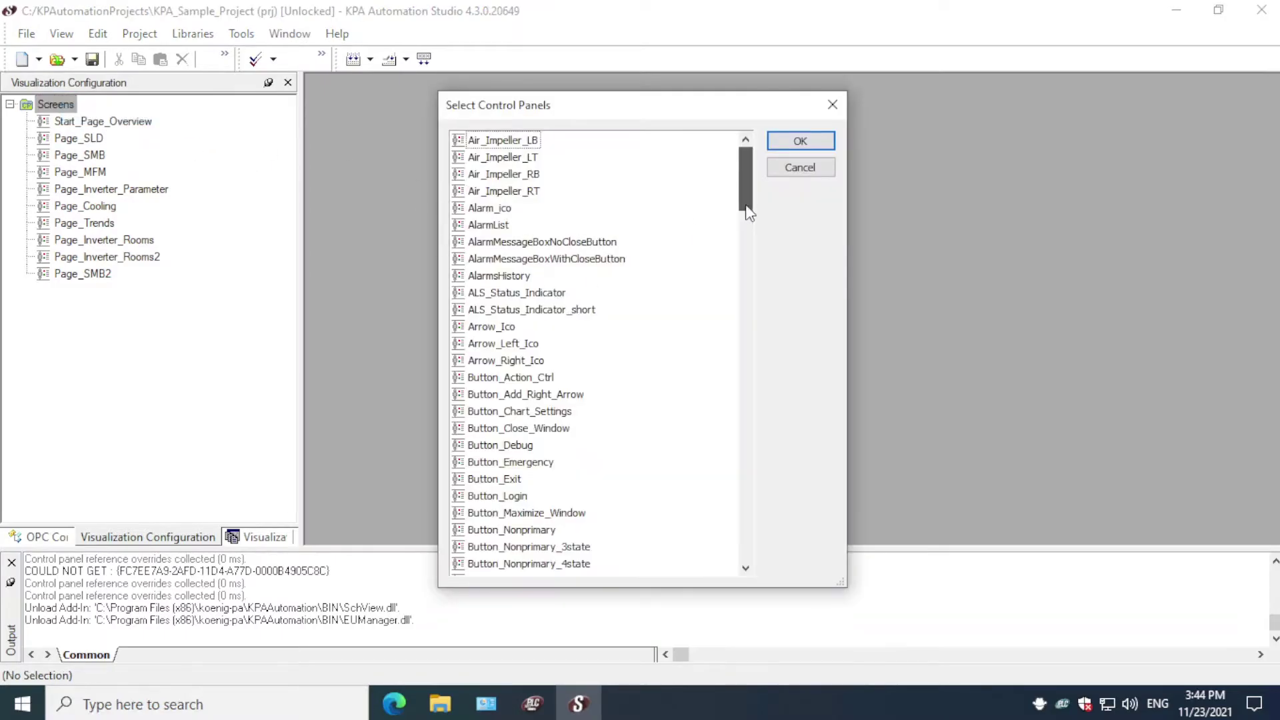
pyautogui.moveTo(747, 212); pyautogui.dragTo(756, 323)
pyautogui.moveTo(761, 370); pyautogui.dragTo(763, 398)
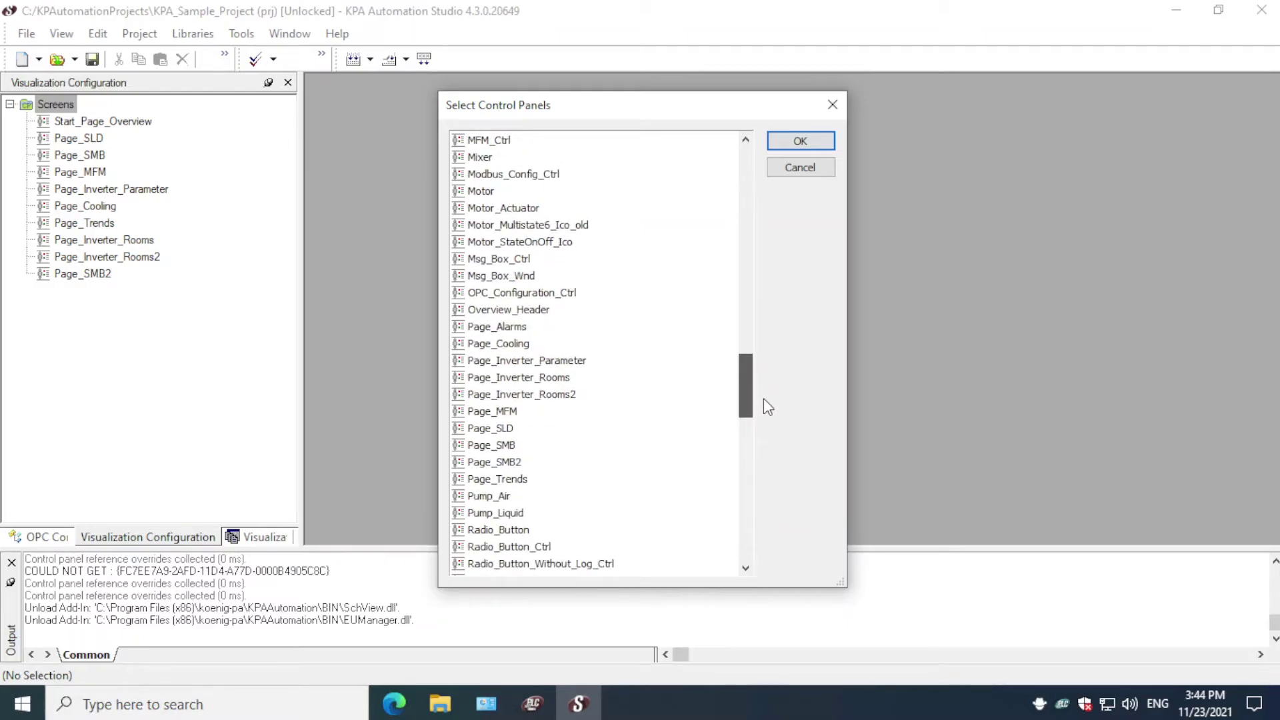
pyautogui.moveTo(762, 406); pyautogui.dragTo(760, 407)
pyautogui.click(808, 171)
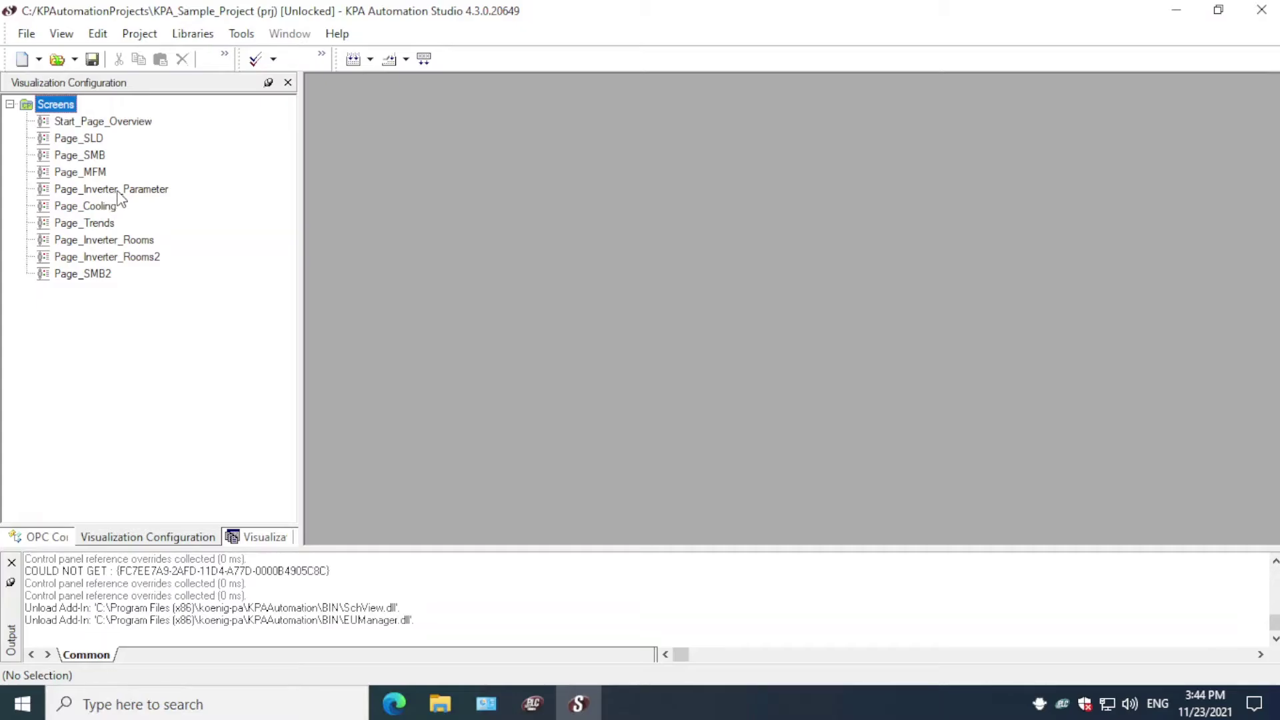
# Open the Page_Inverter_Rooms screen, maximize it and display the Property Browser
pyautogui.doubleClick(112, 241)
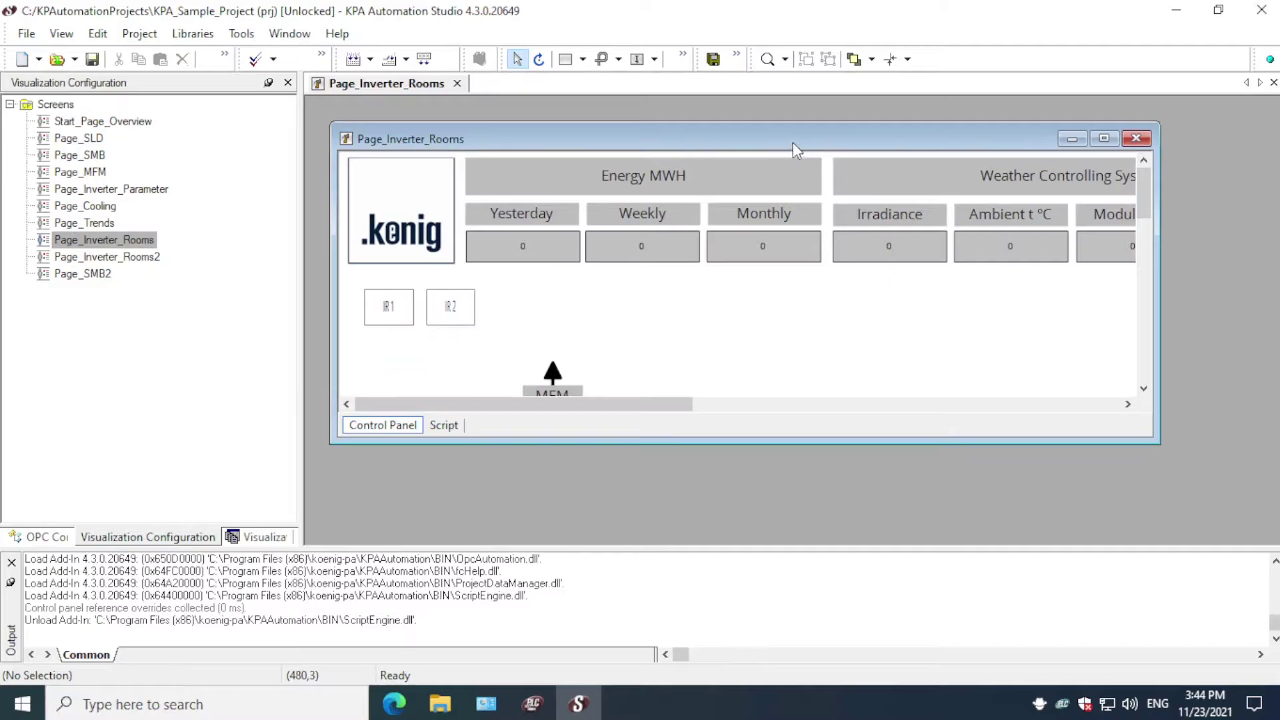
pyautogui.doubleClick(795, 143)
pyautogui.click(114, 36)
pyautogui.moveTo(77, 35)
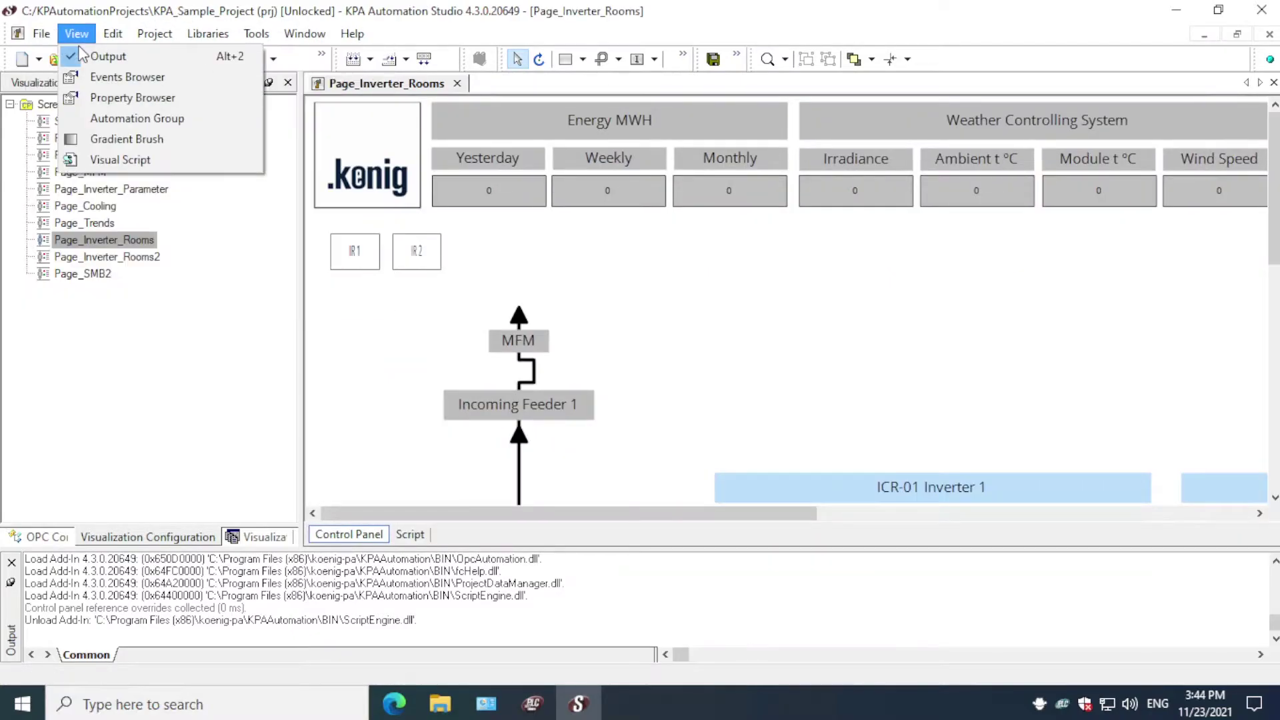
pyautogui.click(101, 95)
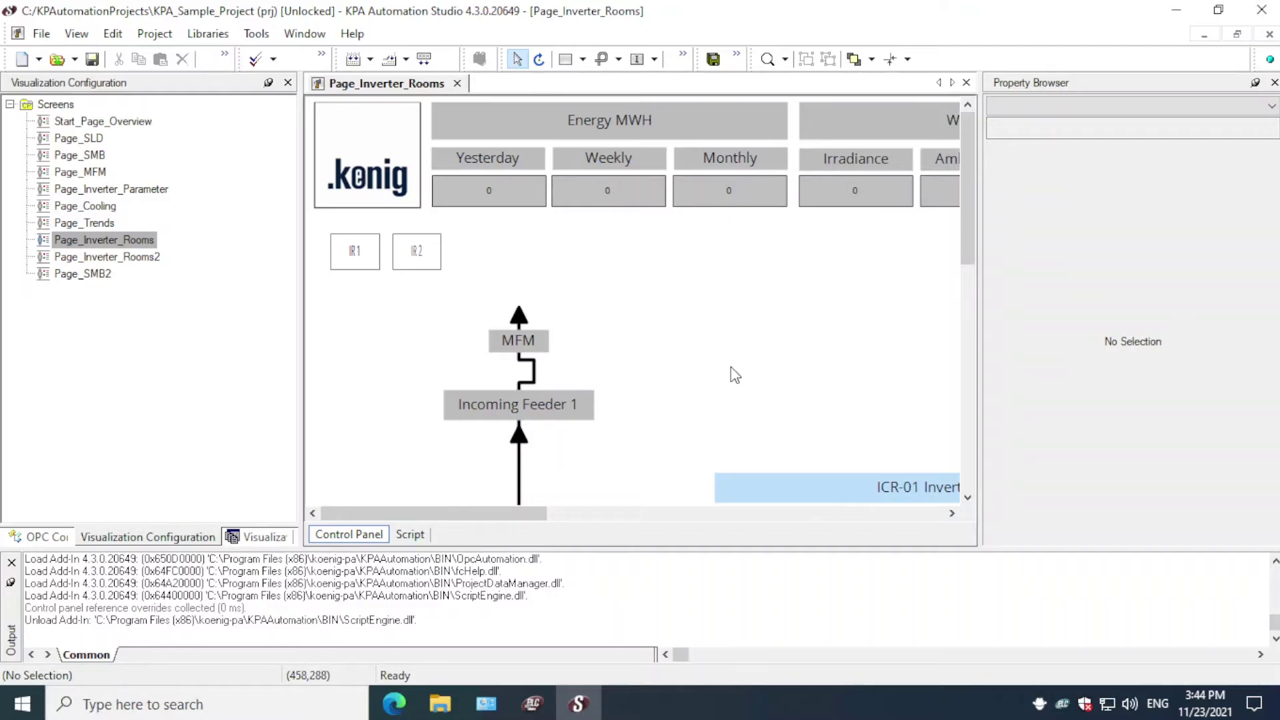
# Examine the whole Page_Inverter_Rooms layout, including the header, transformer diagram, alarms, inverter readings and page navigation buttons
pyautogui.scroll(-2, 728, 370)
pyautogui.scroll(-2, 728, 371)
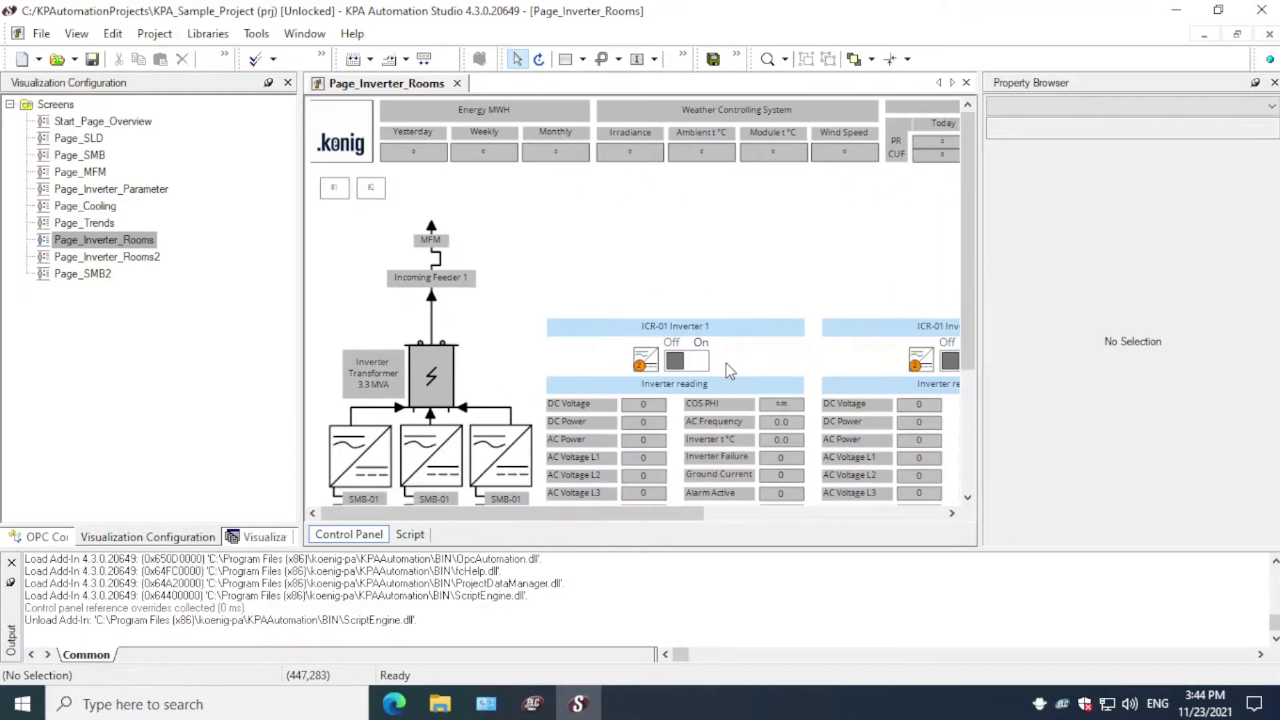
pyautogui.scroll(-1, 728, 370)
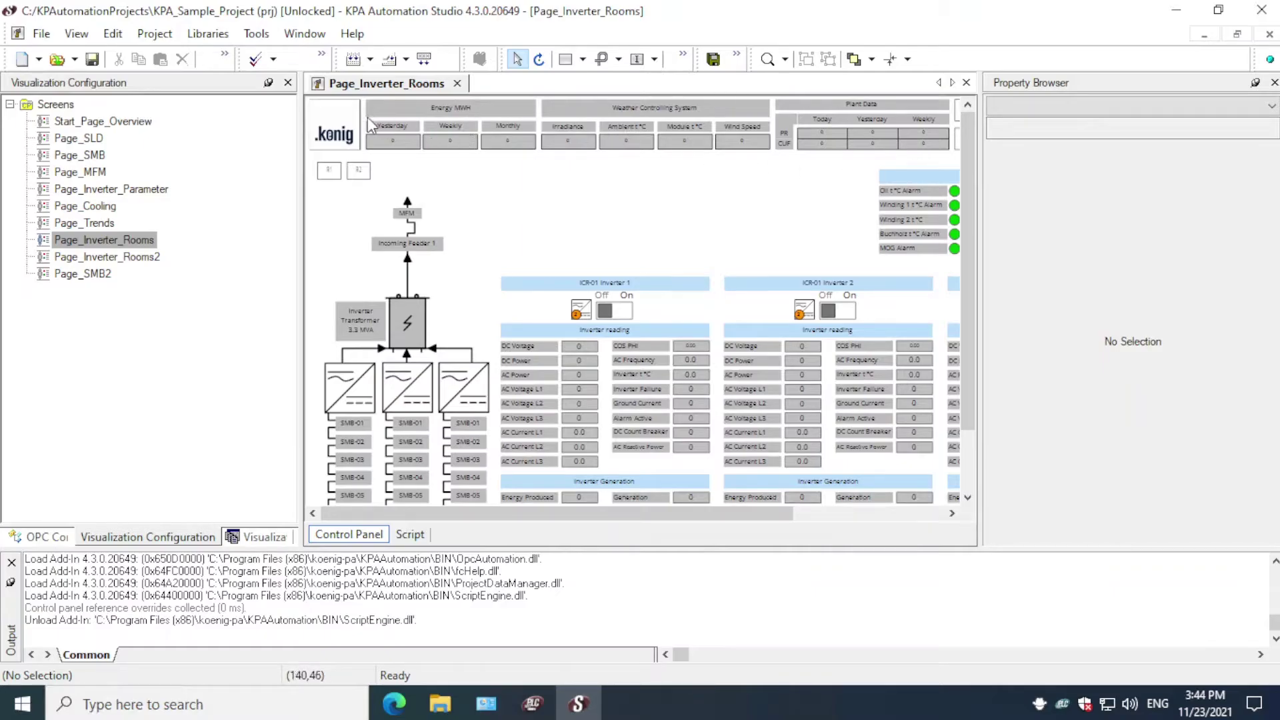
pyautogui.moveTo(554, 514); pyautogui.dragTo(789, 534)
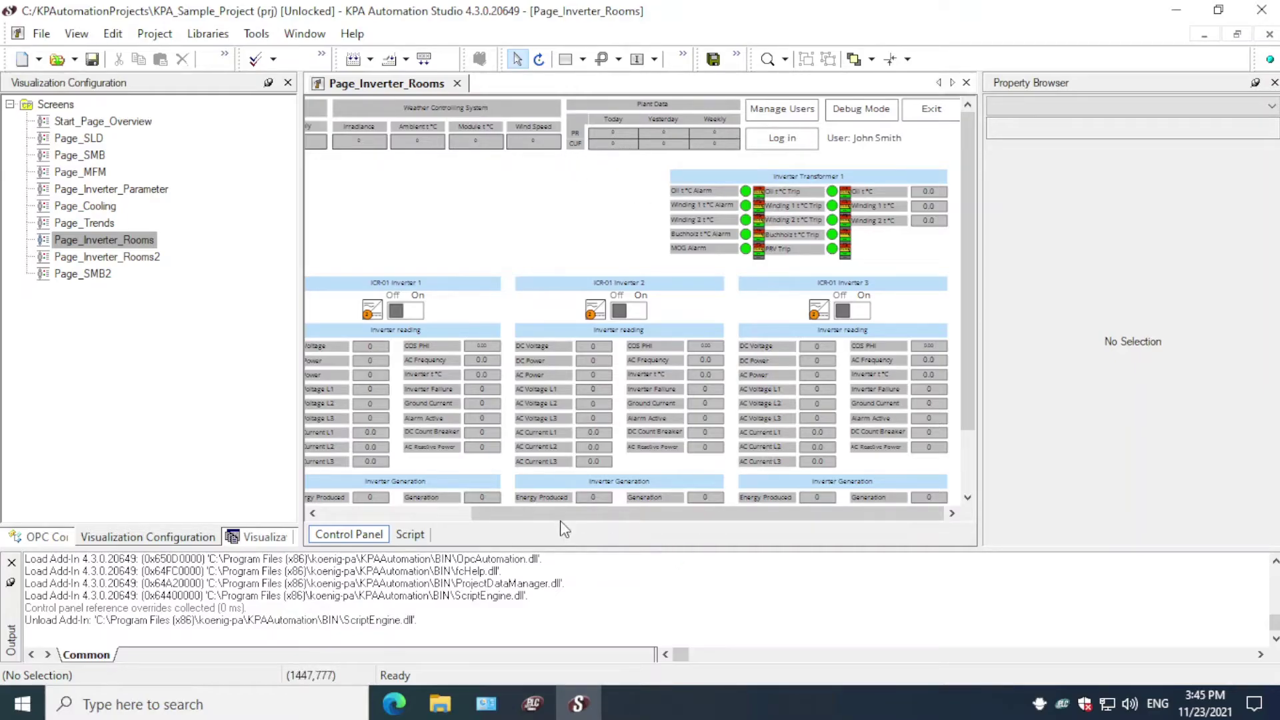
pyautogui.moveTo(563, 526); pyautogui.dragTo(386, 525)
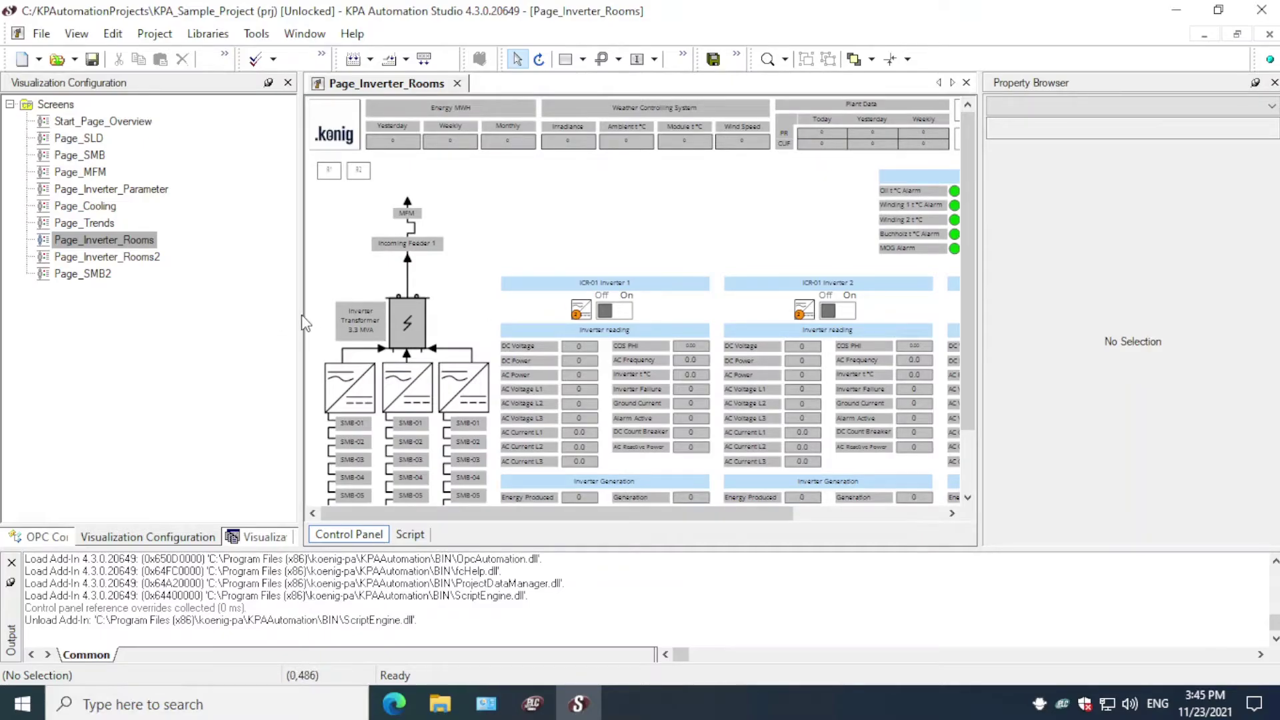
pyautogui.moveTo(302, 324); pyautogui.dragTo(204, 320)
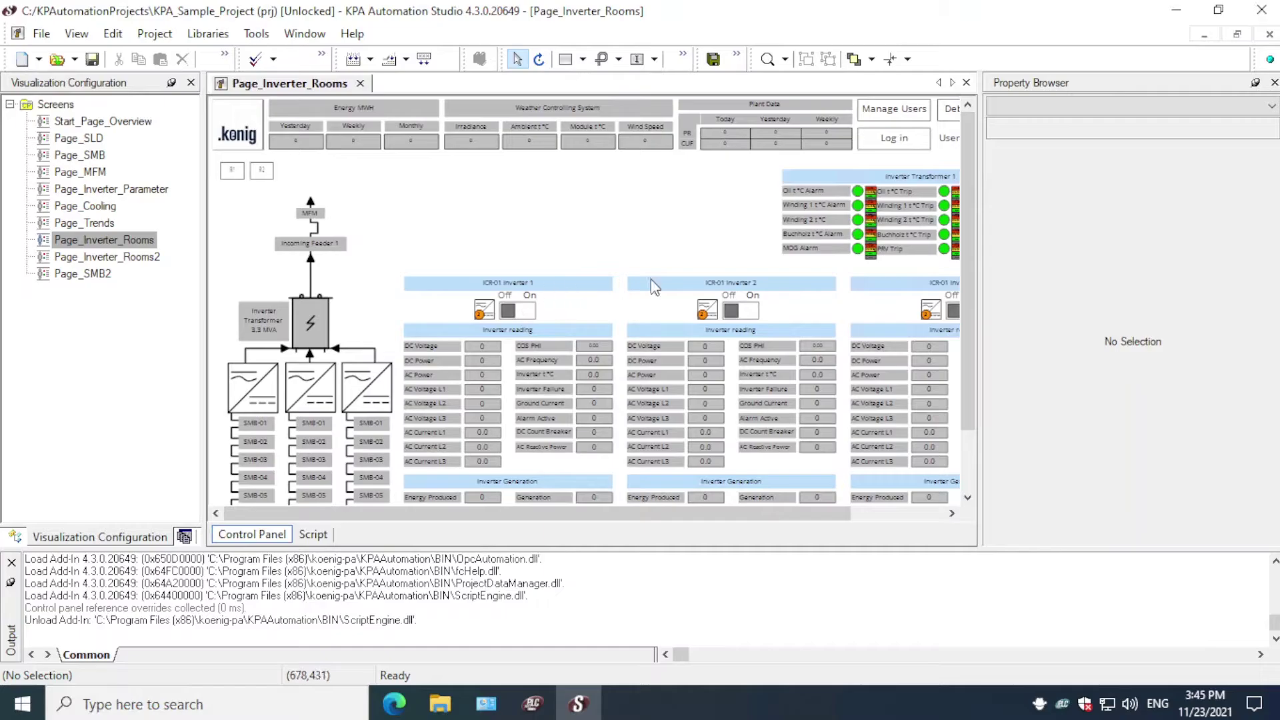
pyautogui.moveTo(672, 512); pyautogui.dragTo(784, 524)
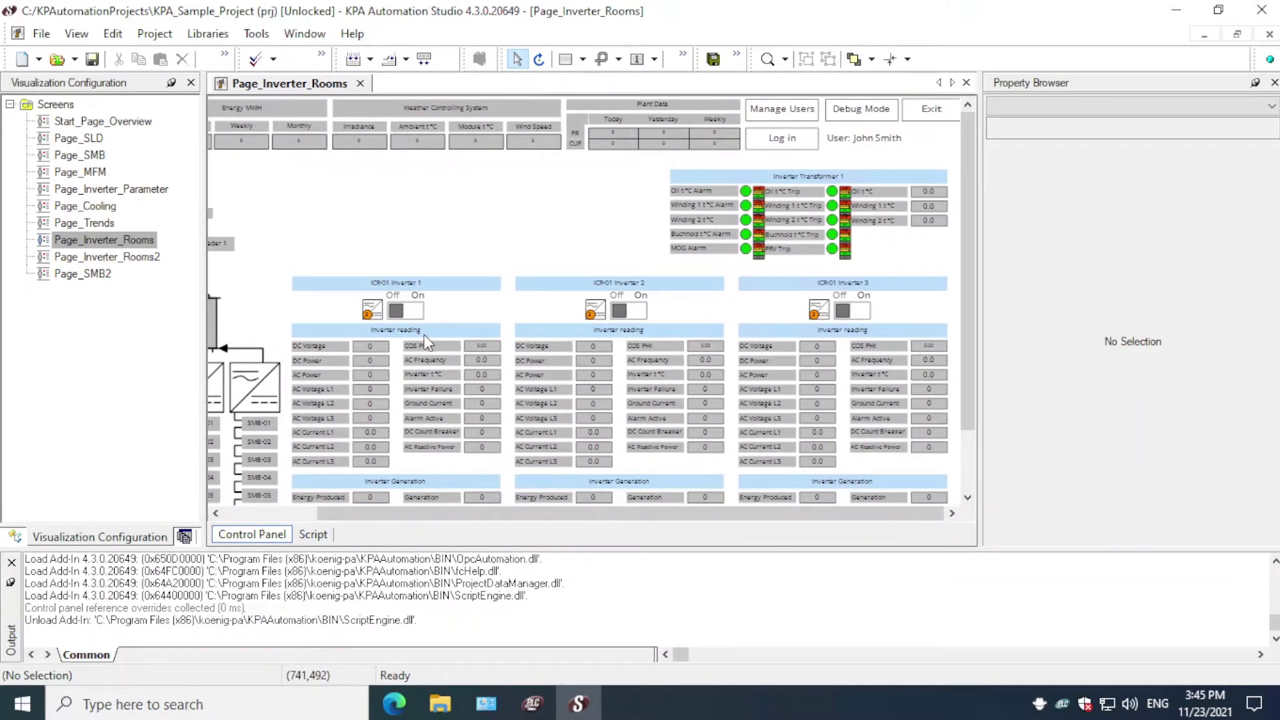
pyautogui.scroll(-3, 425, 343)
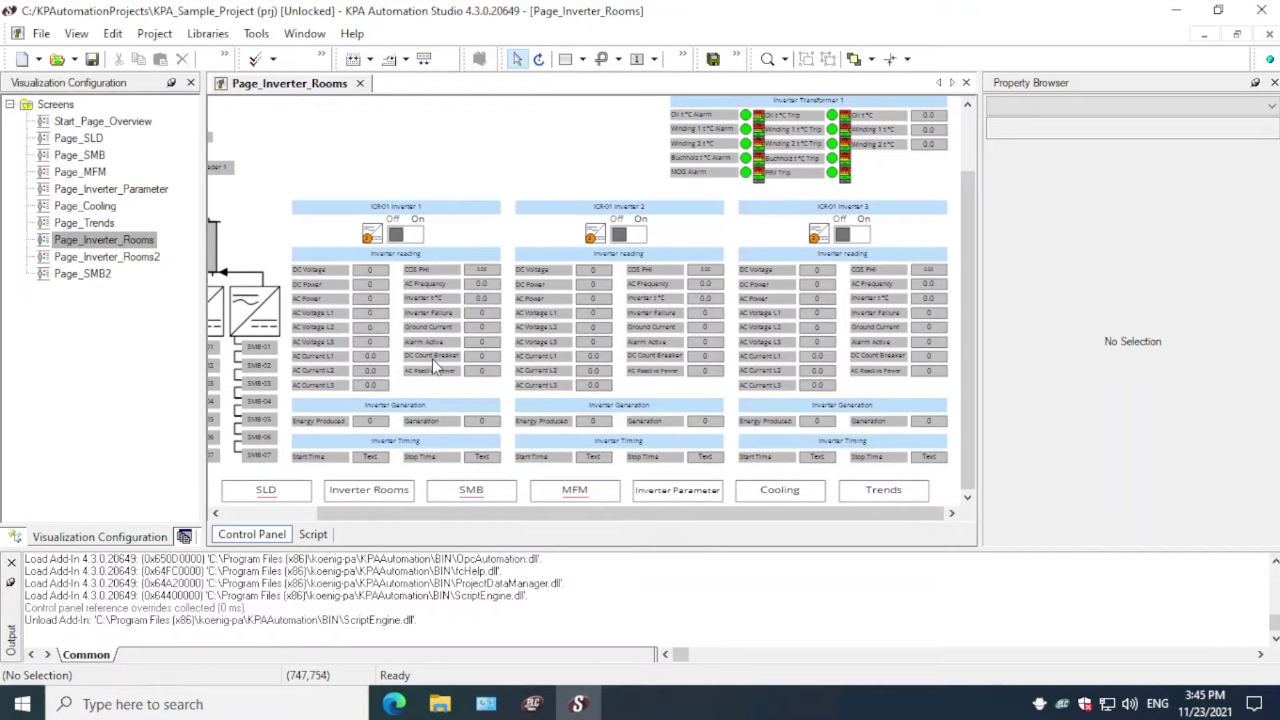
# Open the embedded Page_Inverter_Rooms control panel for editing from the inverter readings area of the screen
pyautogui.scroll(1, 438, 359)
pyautogui.click(433, 305)
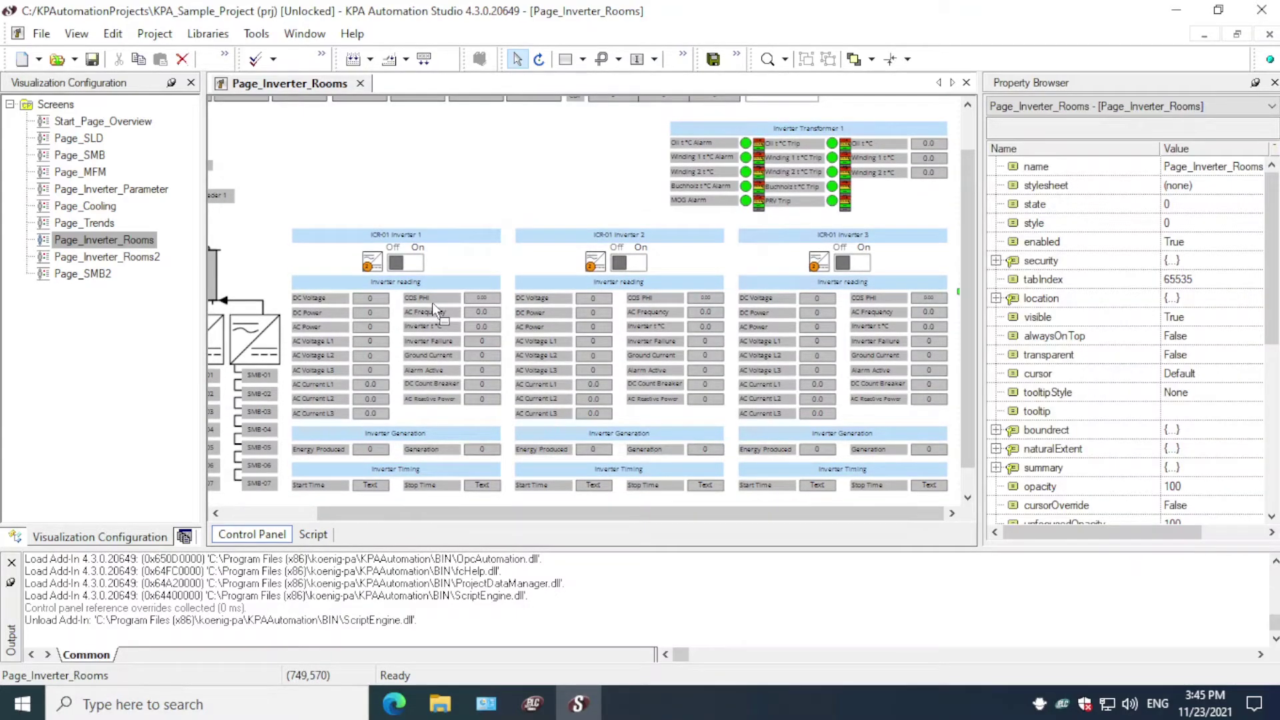
pyautogui.click(433, 306)
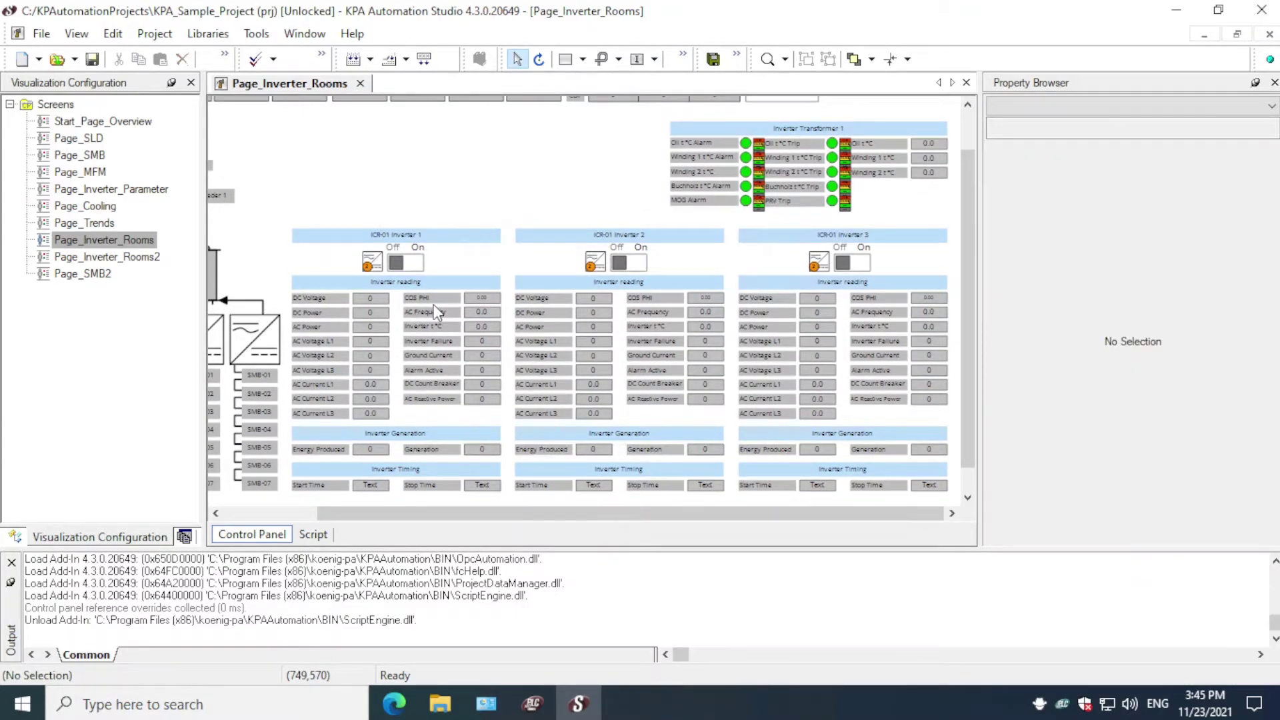
pyautogui.doubleClick(435, 312)
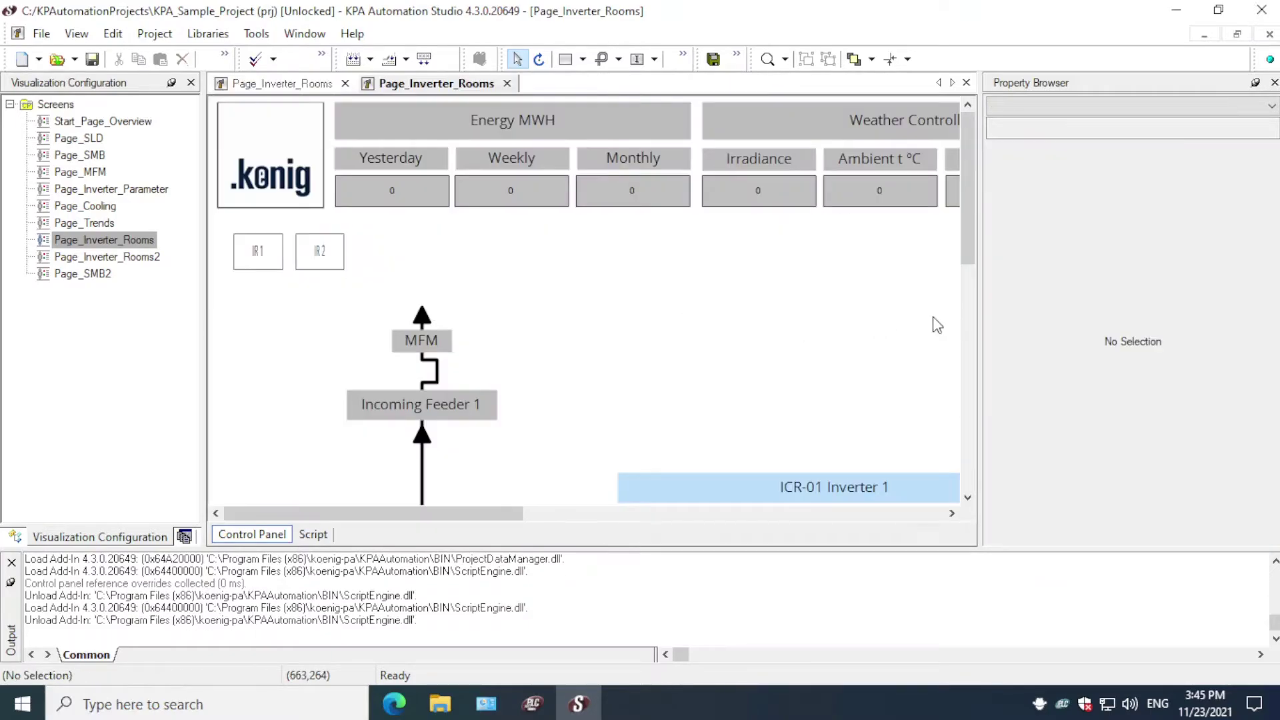
# Open the nested Screen_Inverter_Room_1 panel from the refScreenInverterRoom1 element
pyautogui.moveTo(973, 265); pyautogui.dragTo(974, 200)
pyautogui.scroll(-2, 712, 405)
pyautogui.scroll(-2, 718, 413)
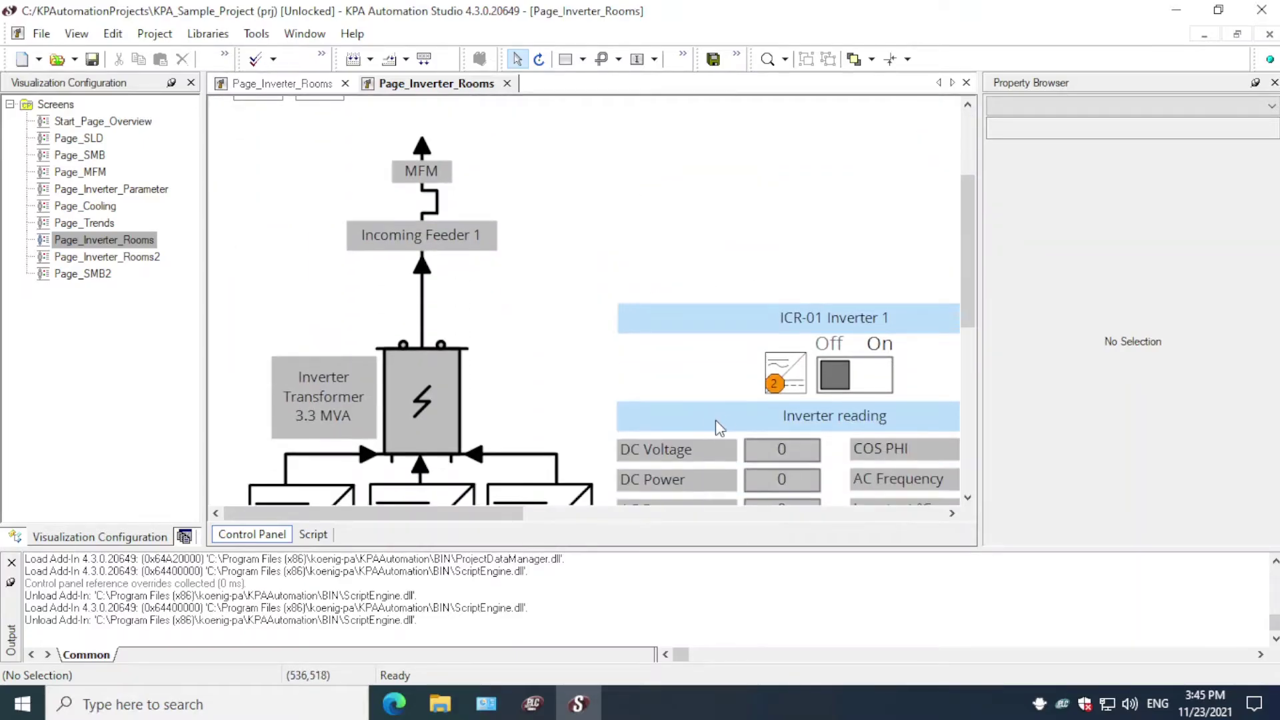
pyautogui.click(738, 431)
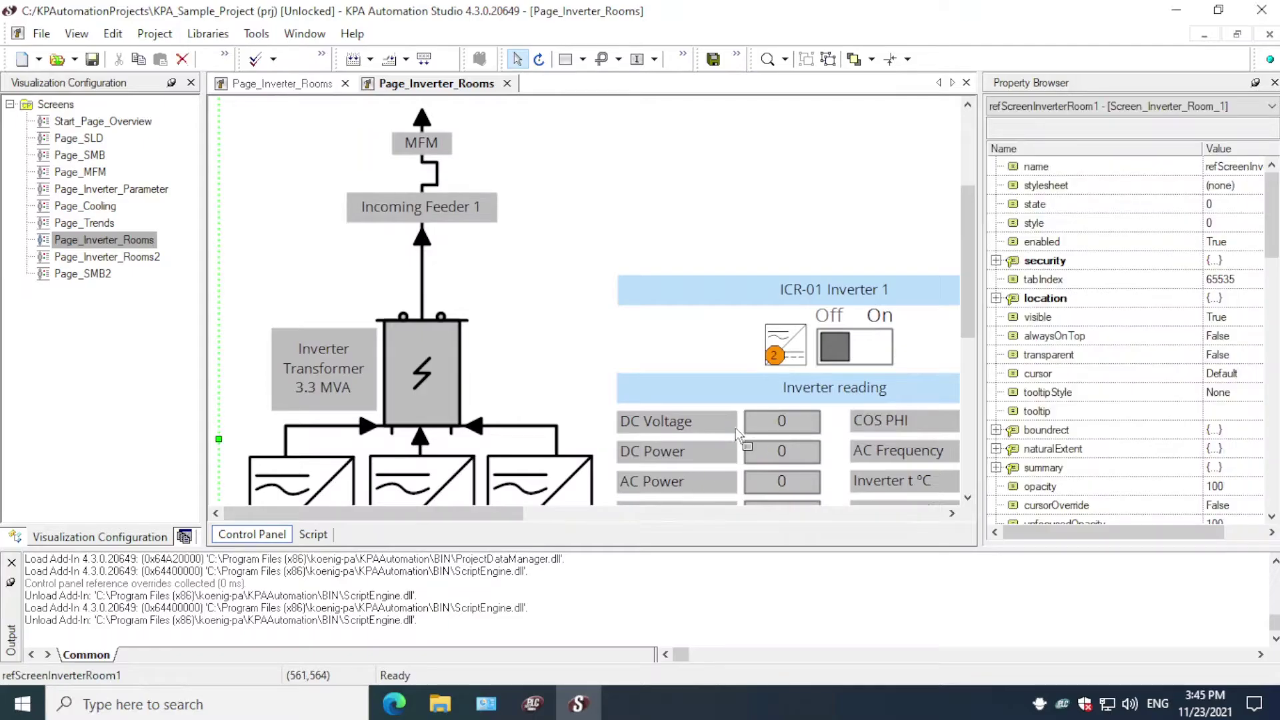
pyautogui.doubleClick(738, 432)
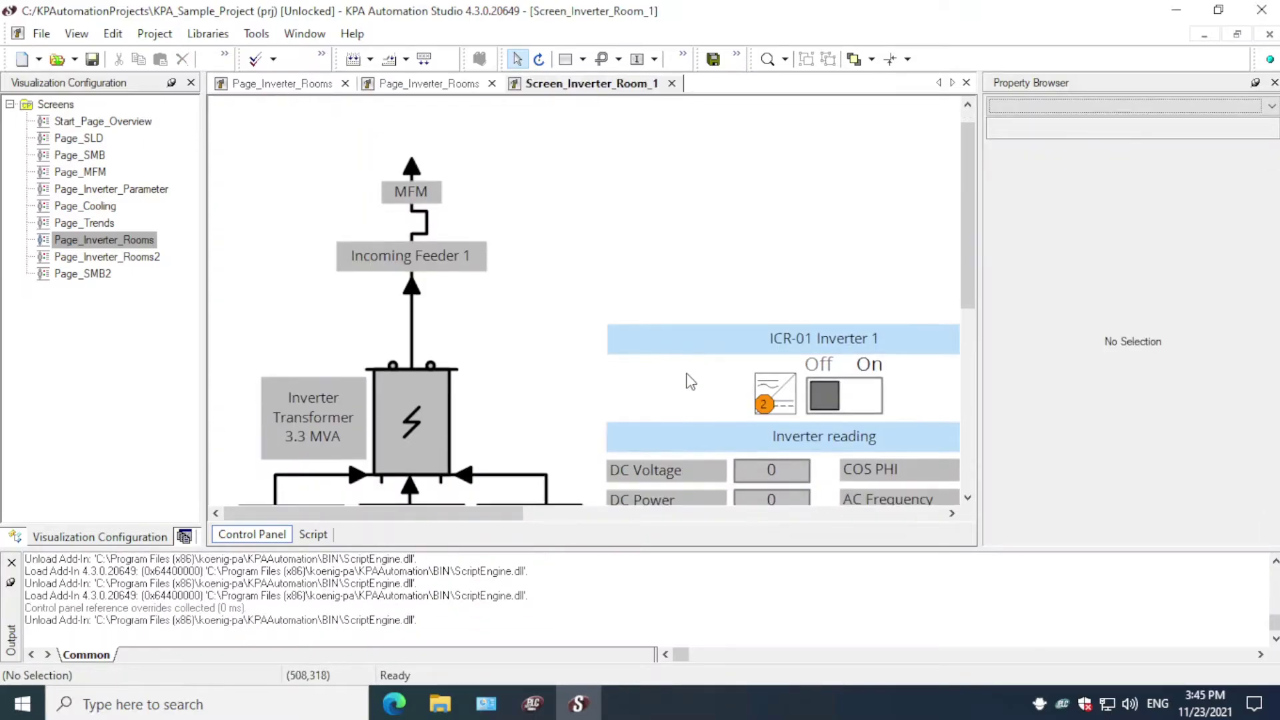
# Open the Inverter_Properties_Ctrl panel behind the ICR-01 Inverter 1 readings block
pyautogui.scroll(-1, 690, 381)
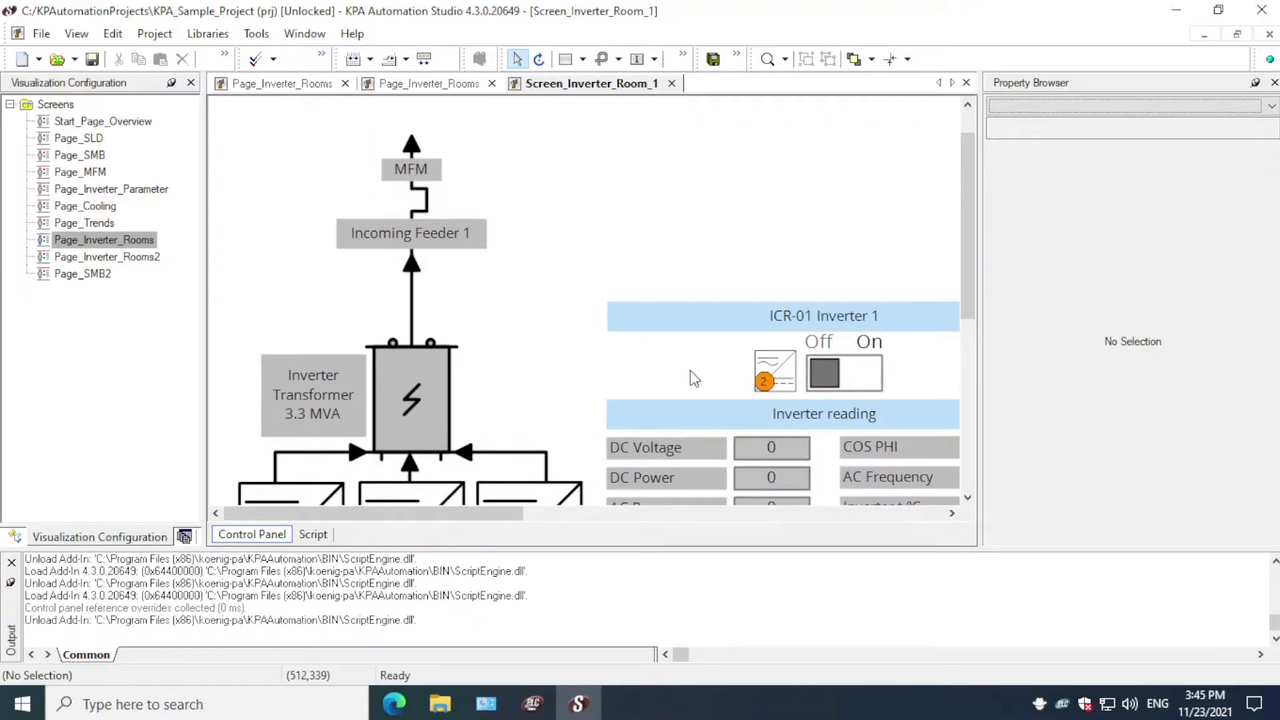
pyautogui.scroll(-4, 690, 377)
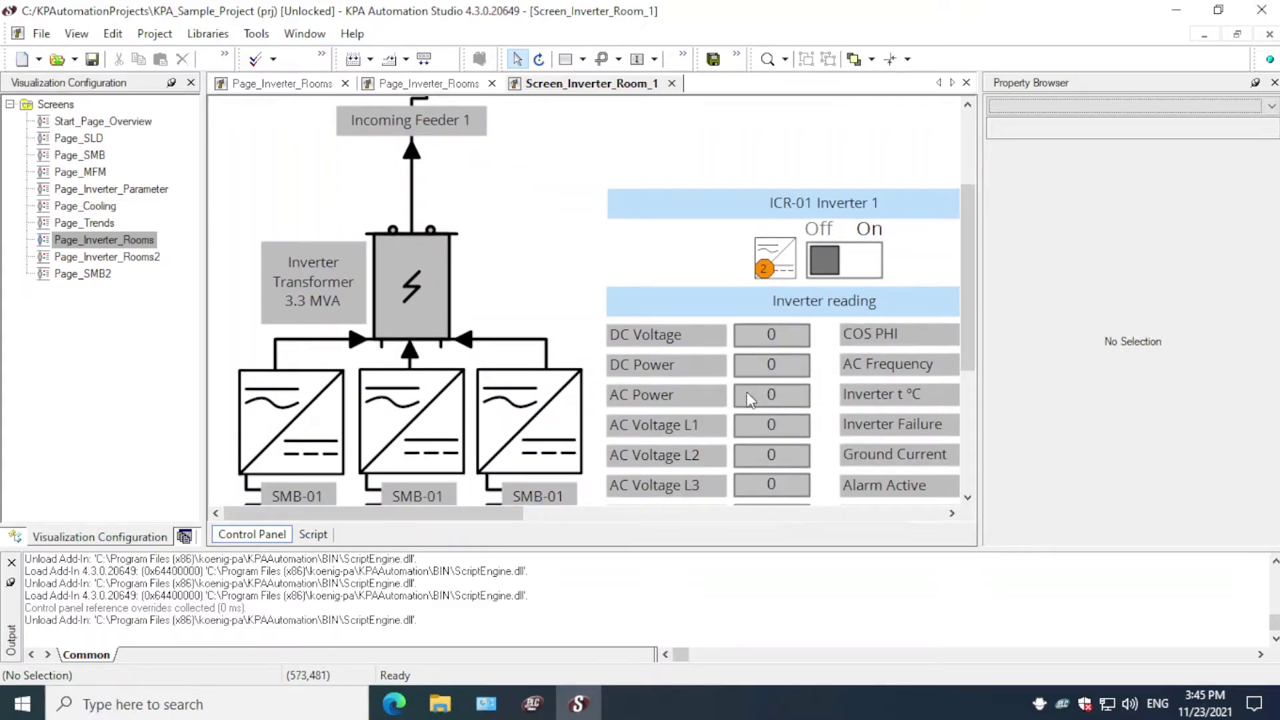
pyautogui.click(748, 395)
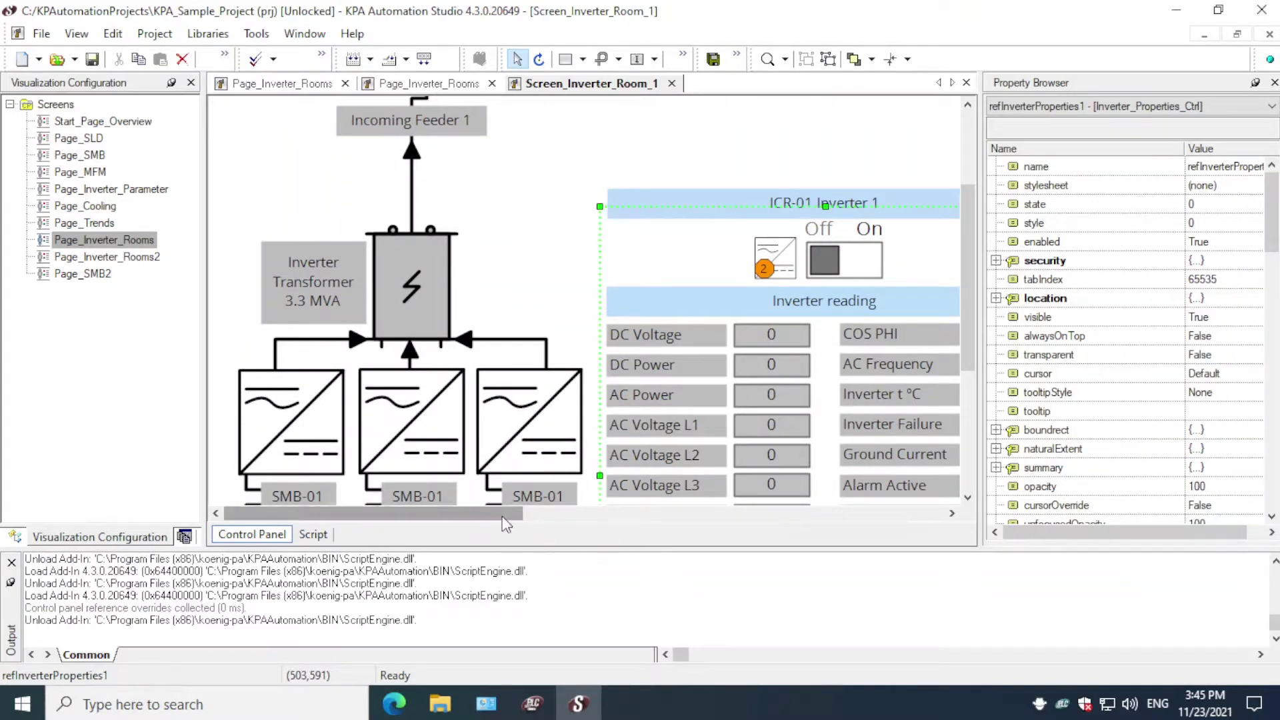
pyautogui.moveTo(502, 517); pyautogui.dragTo(626, 540)
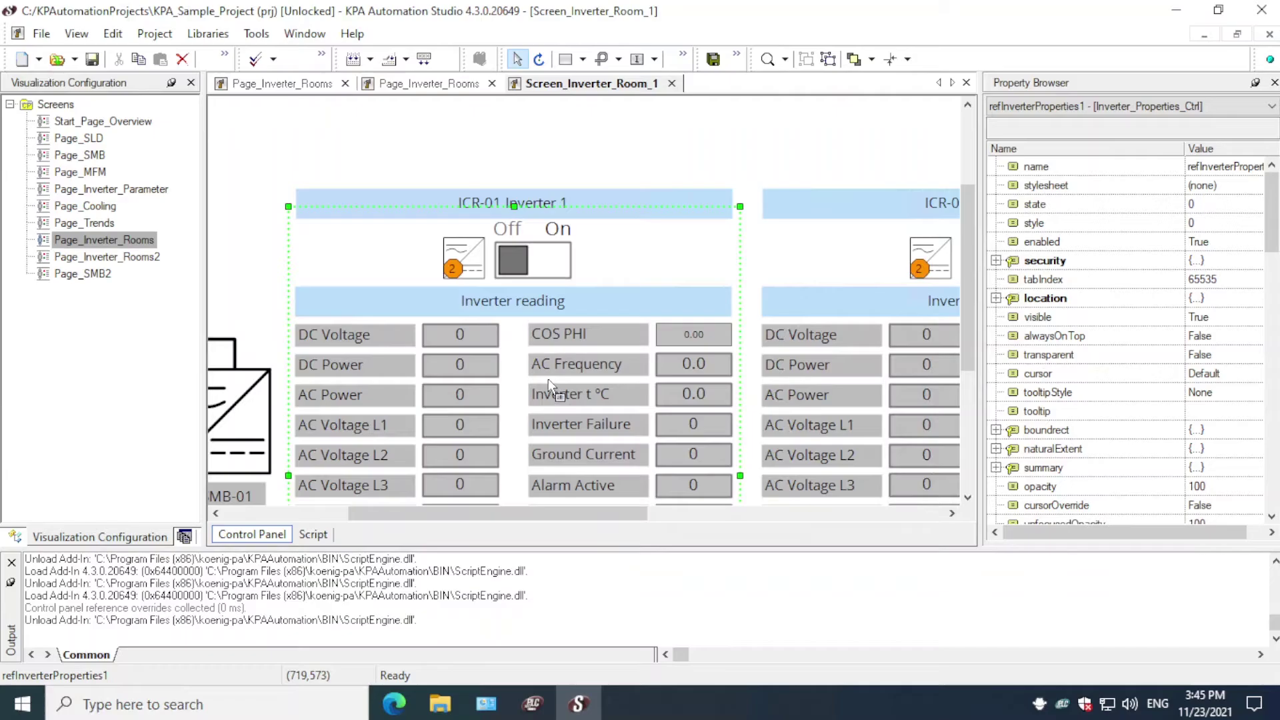
pyautogui.doubleClick(558, 340)
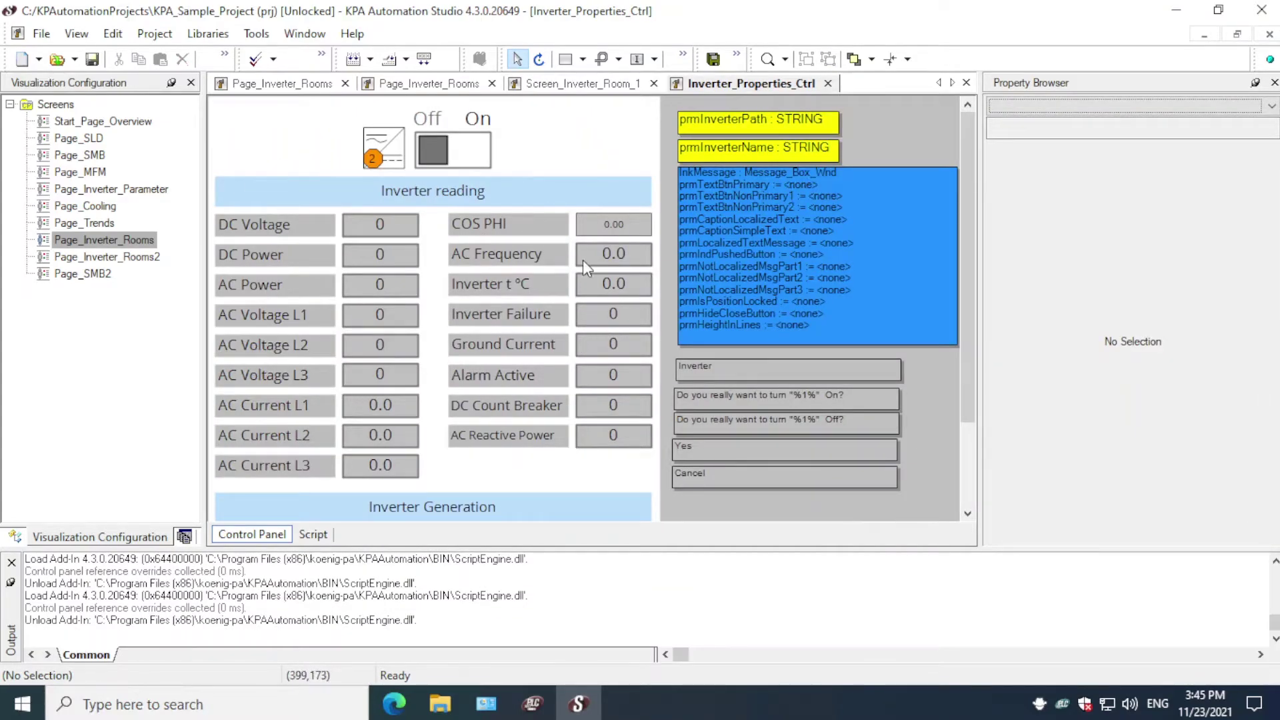
# Inspect the linkedObject parameter binding of the DC Voltage value indicator, and close it without changes
pyautogui.click(377, 234)
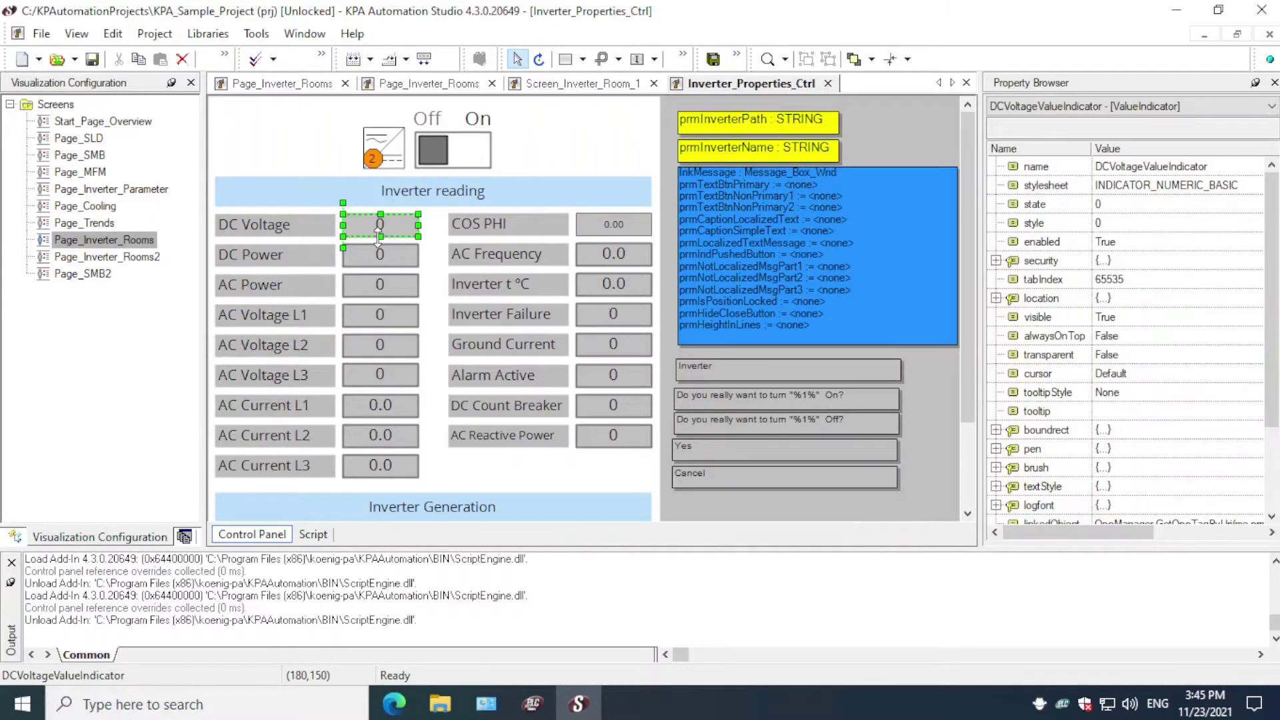
pyautogui.rightClick(390, 224)
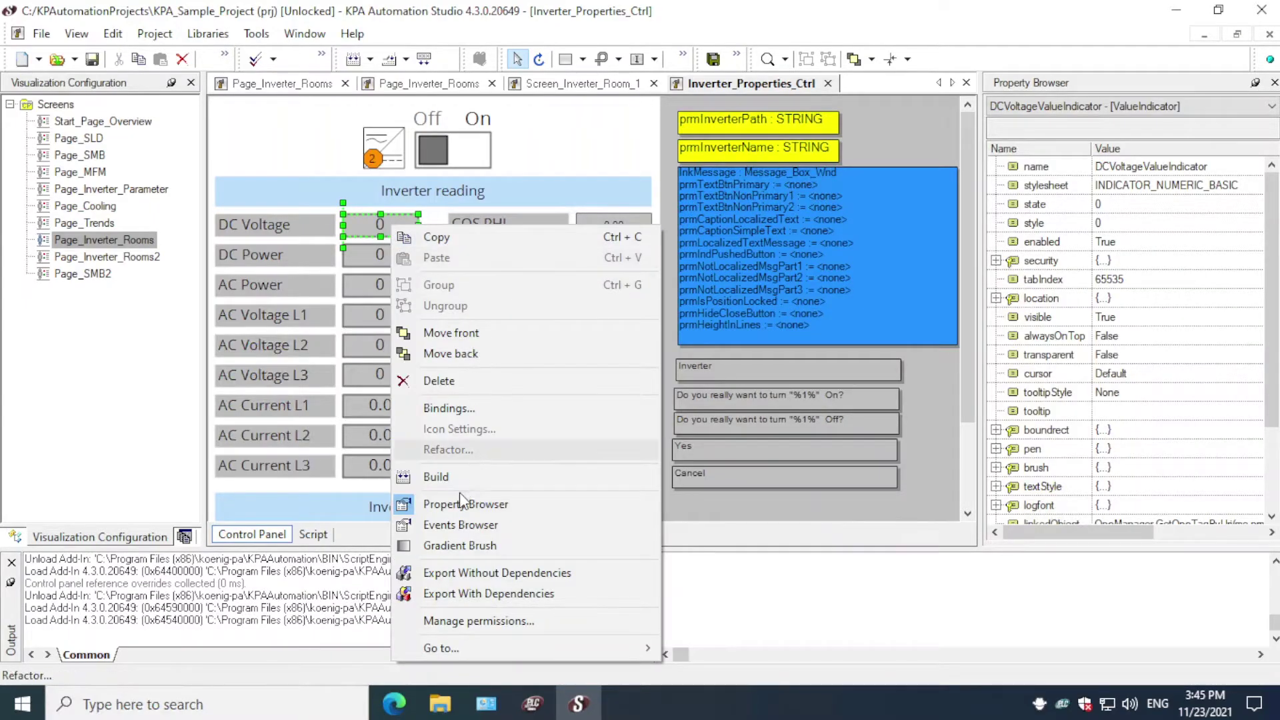
pyautogui.click(469, 409)
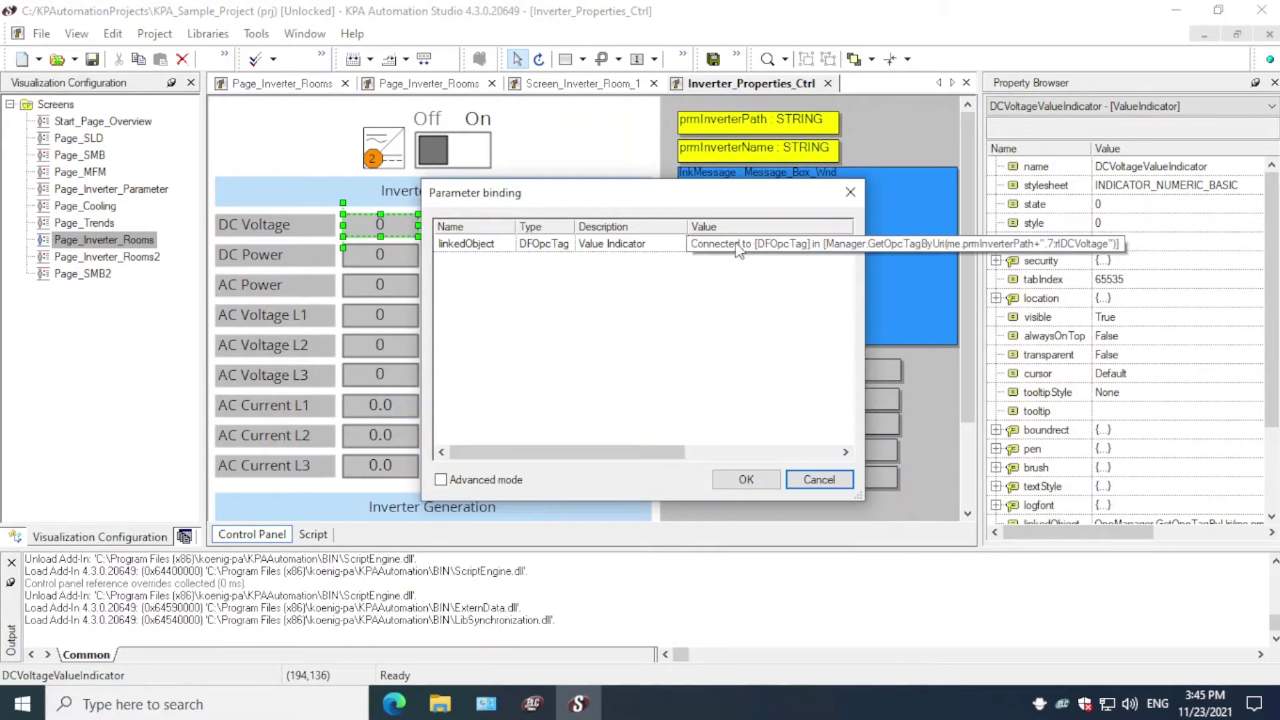
pyautogui.moveTo(626, 451); pyautogui.dragTo(684, 472)
pyautogui.click(809, 481)
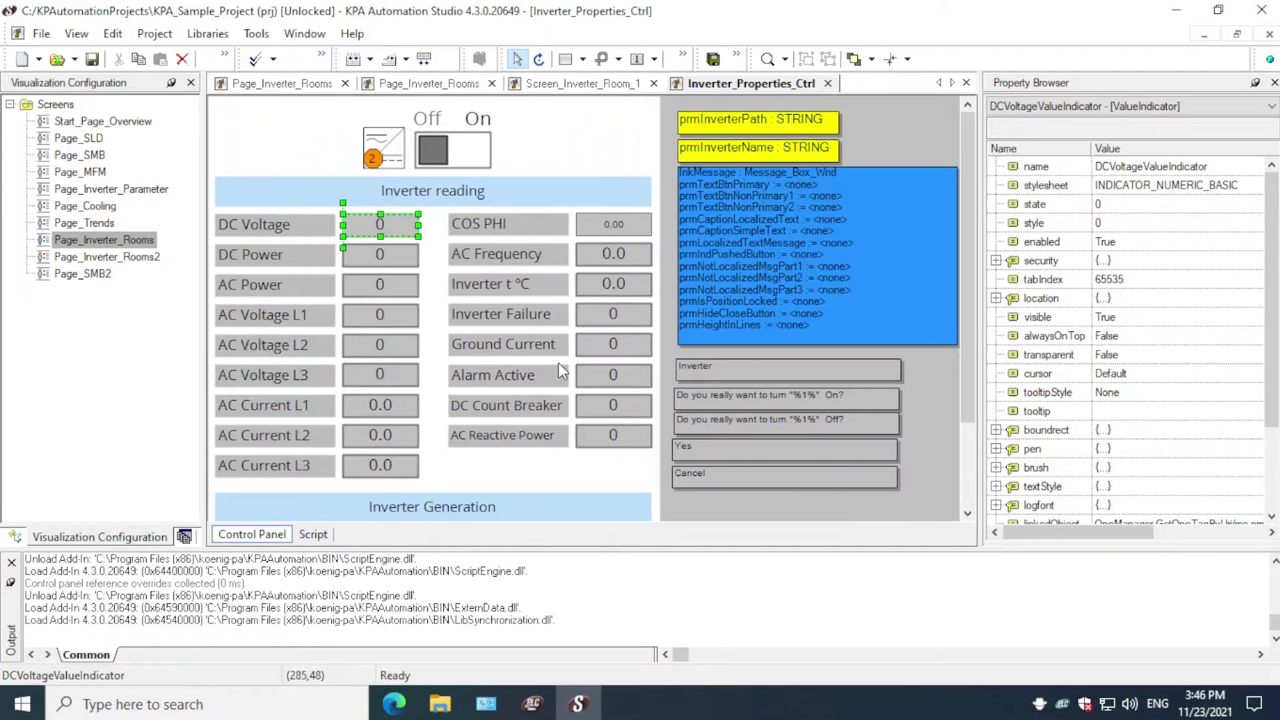
# In Screen_Inverter_Room_1, inspect the prmInverterPath and prmInverterName bindings of the ICR-01 Inverter 1 control, and close them without changes
pyautogui.click(590, 83)
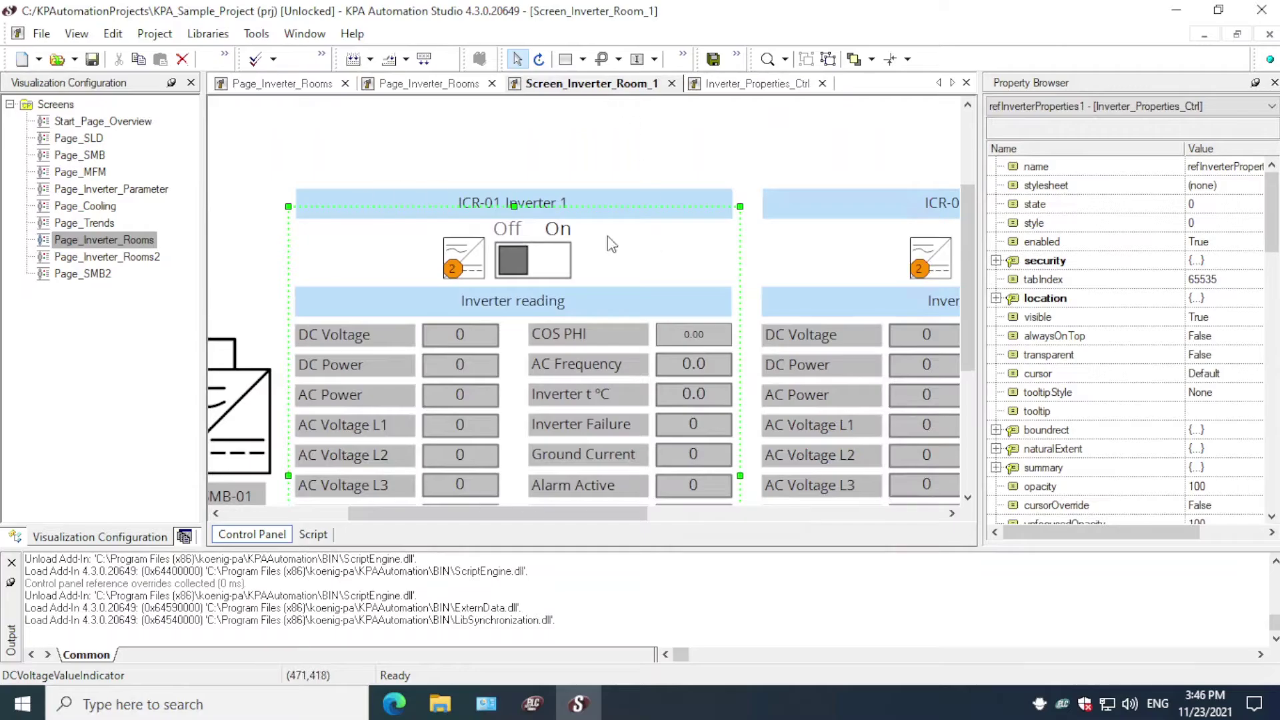
pyautogui.rightClick(565, 352)
pyautogui.click(627, 432)
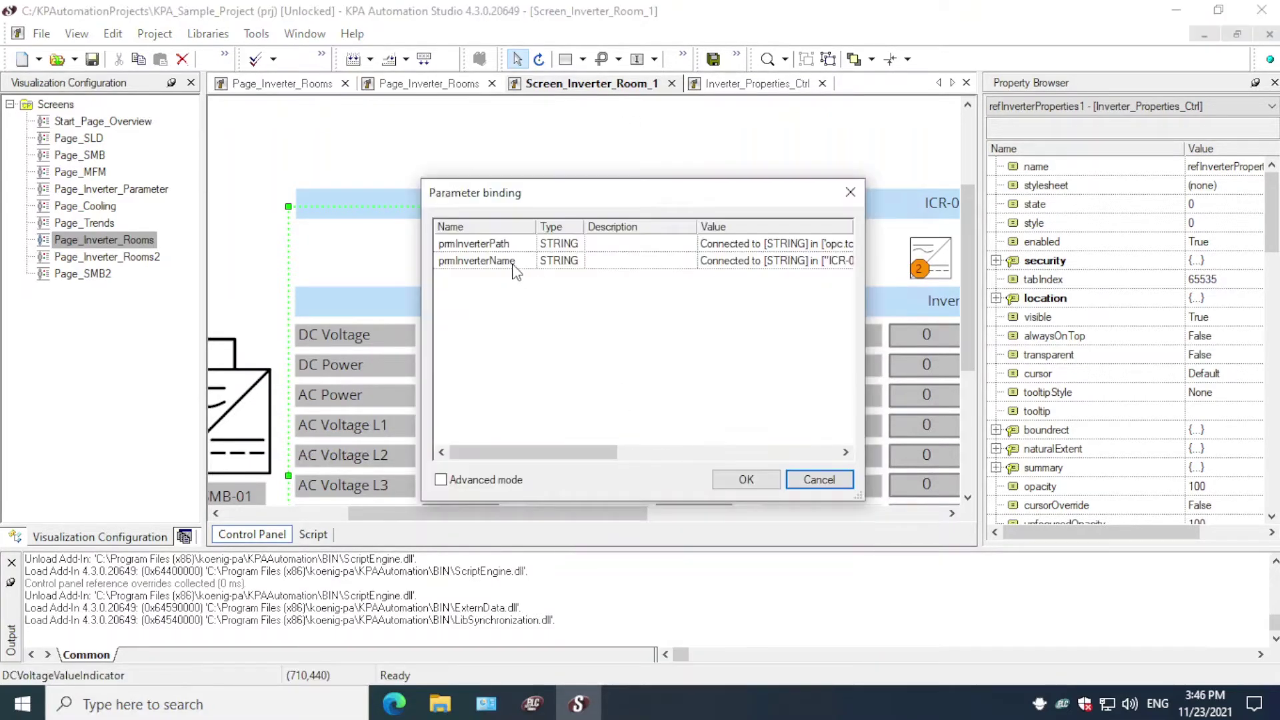
pyautogui.moveTo(517, 453); pyautogui.dragTo(606, 460)
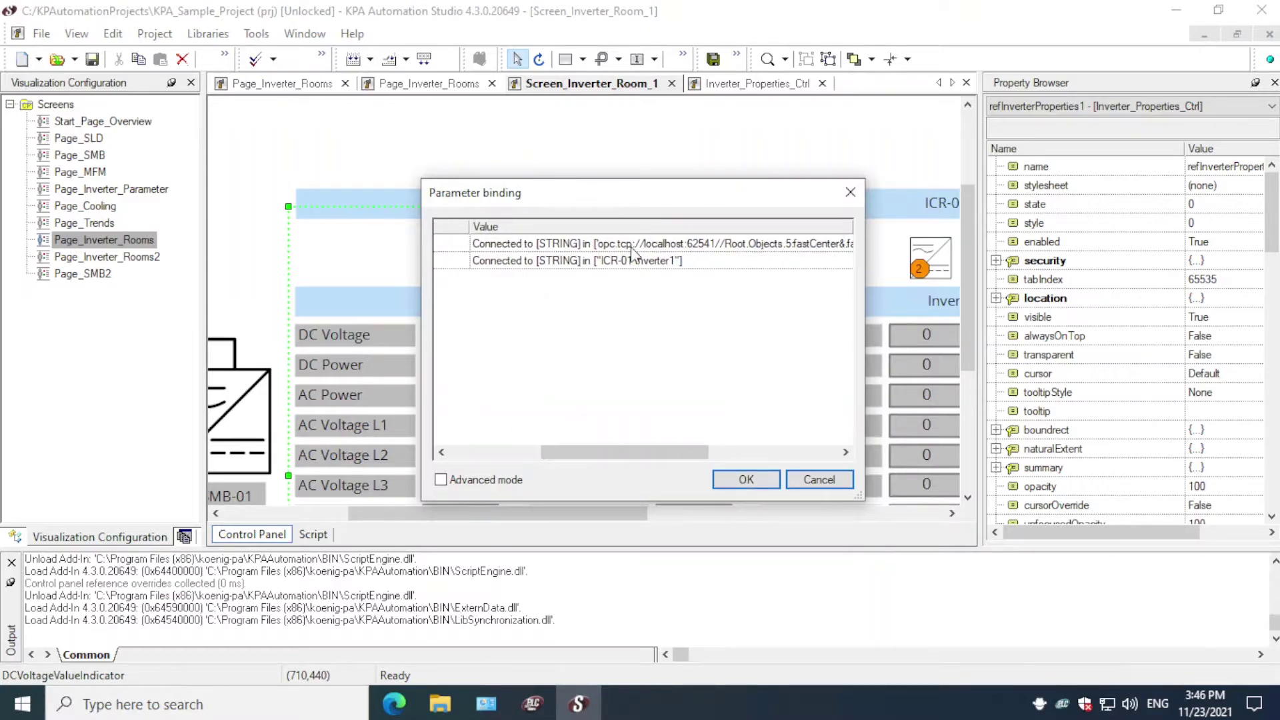
pyautogui.moveTo(682, 457); pyautogui.dragTo(592, 460)
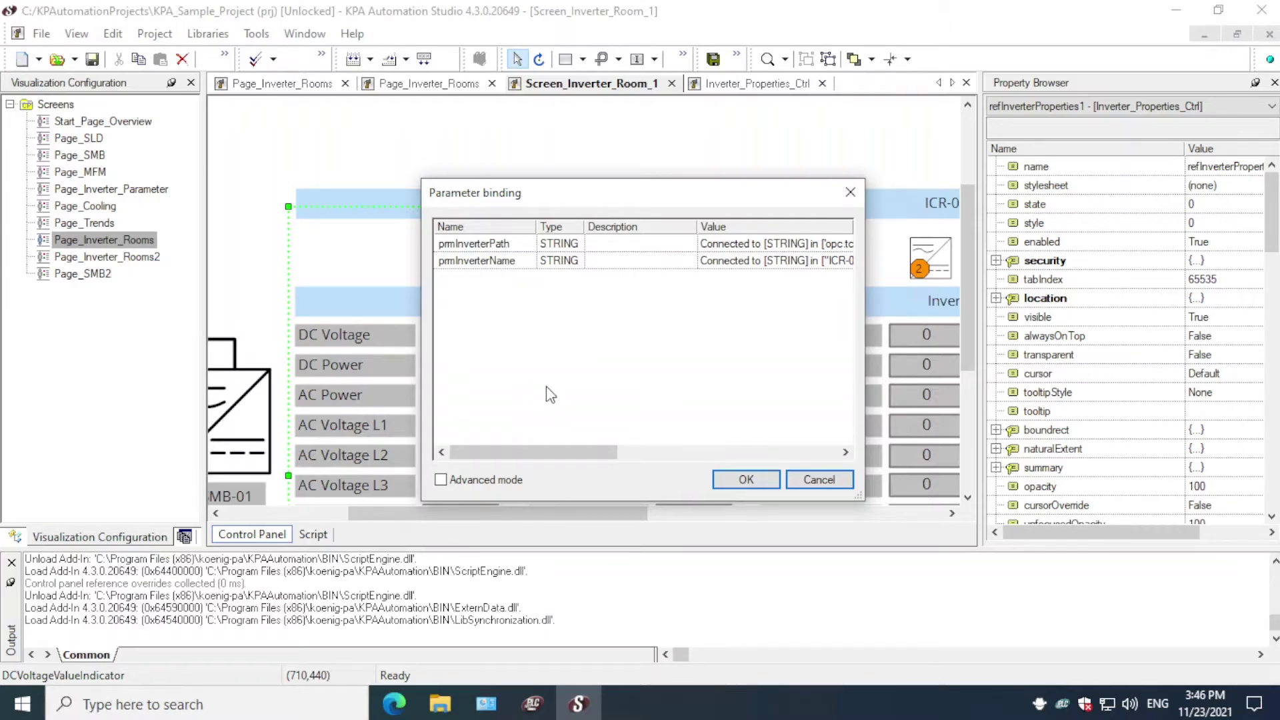
pyautogui.click(818, 481)
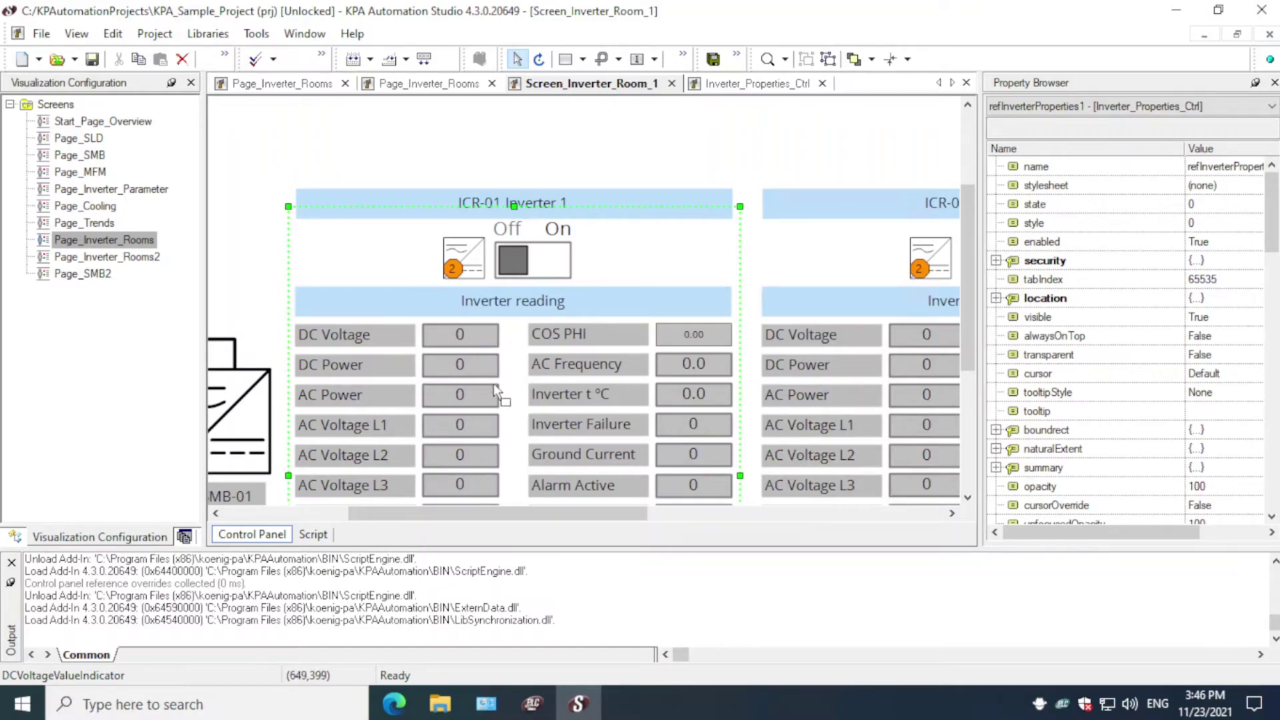
# Return to Inverter_Properties_Ctrl and examine the full linkedObject expression among the DC Voltage indicator's properties
pyautogui.click(711, 83)
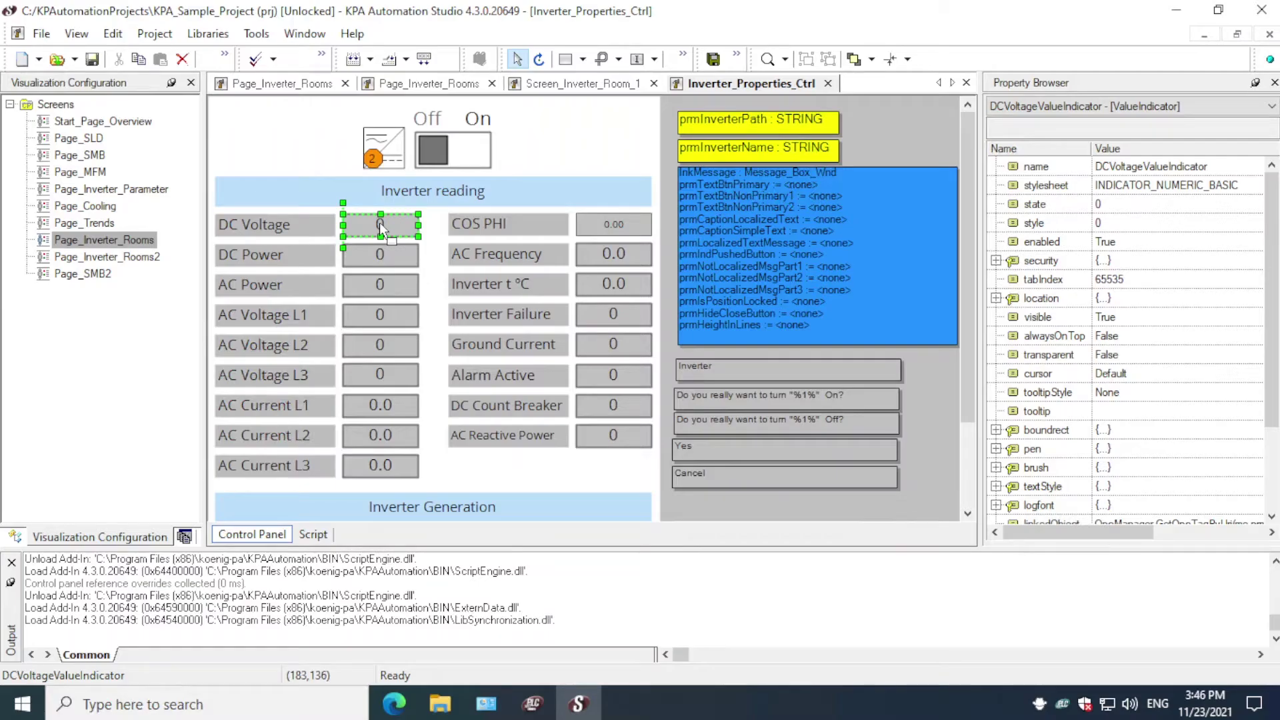
pyautogui.moveTo(1268, 266); pyautogui.dragTo(1268, 347)
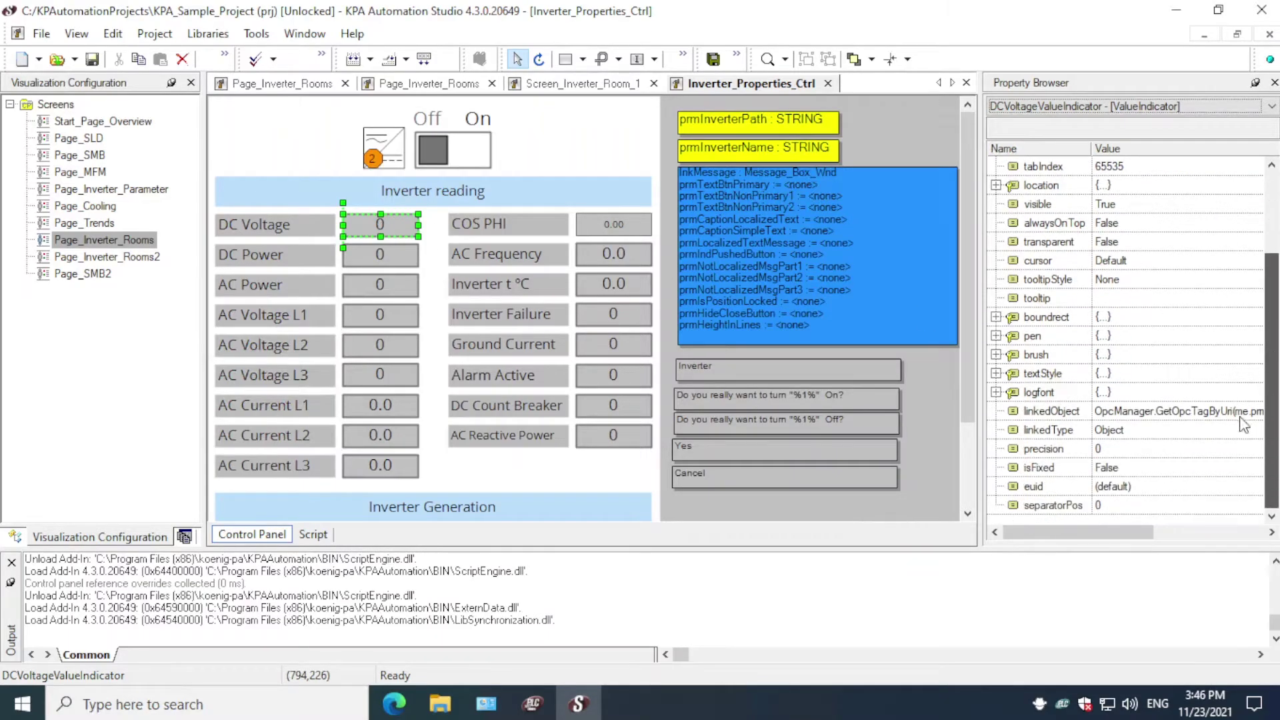
pyautogui.moveTo(1116, 534); pyautogui.dragTo(1189, 544)
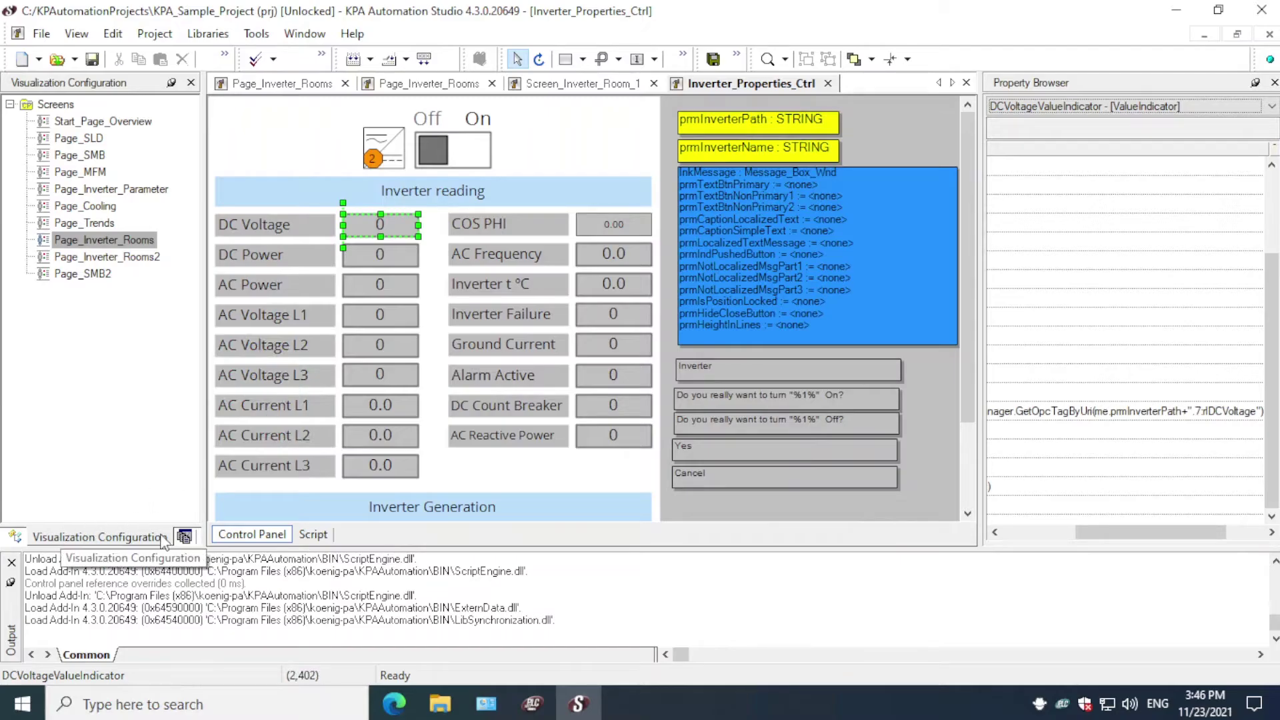
# Display the OPC configuration and compare the variables under the Inverter0 and Inverter1 objects of KpaaSoftPLC
pyautogui.click(183, 535)
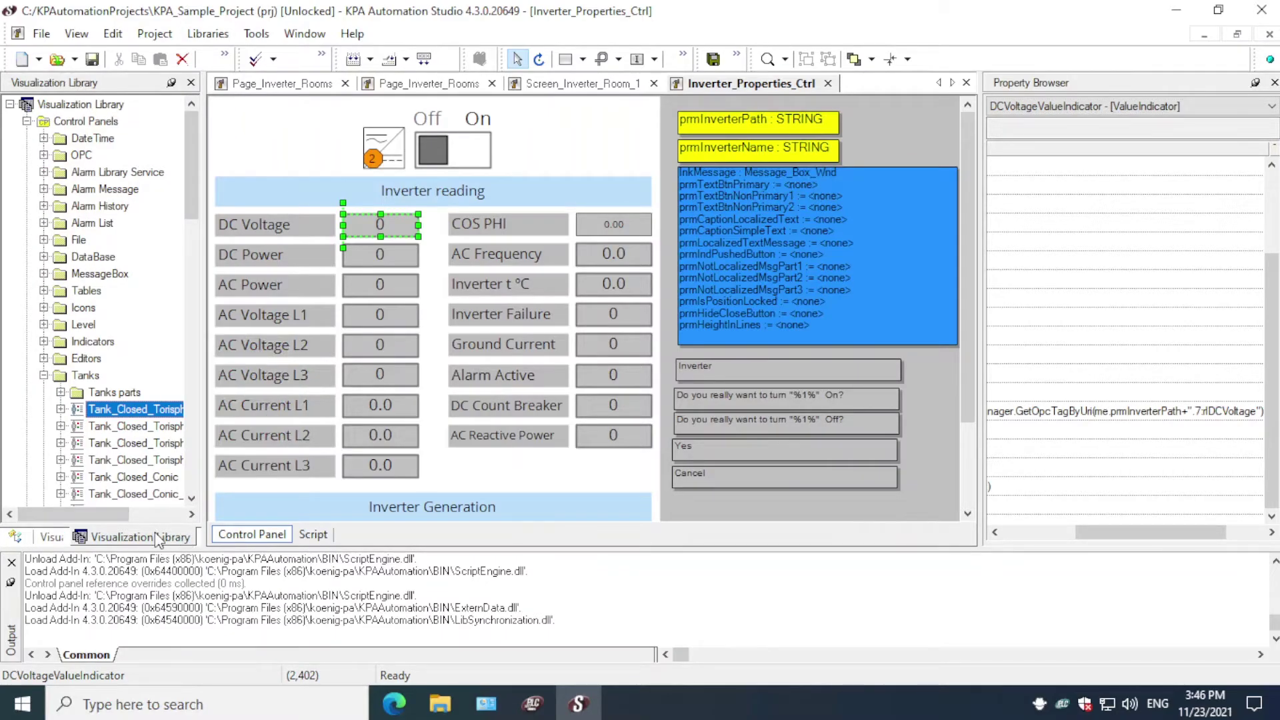
pyautogui.click(20, 538)
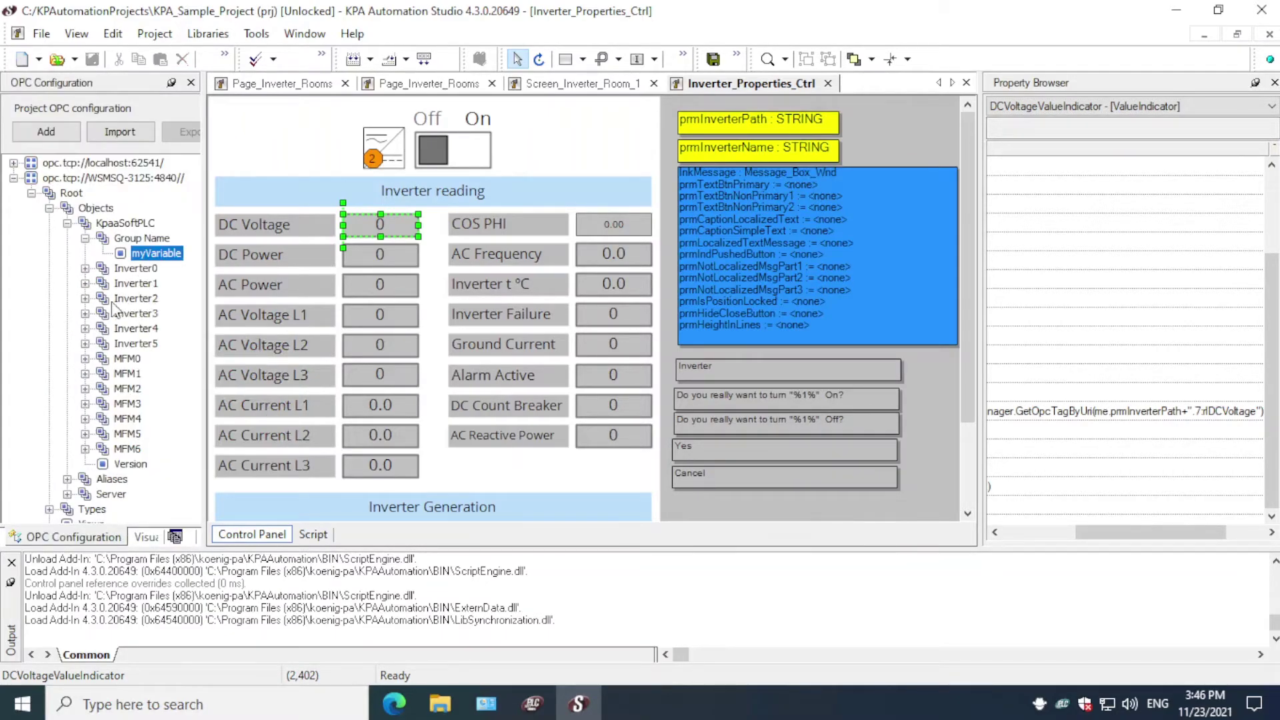
pyautogui.click(85, 239)
pyautogui.click(94, 254)
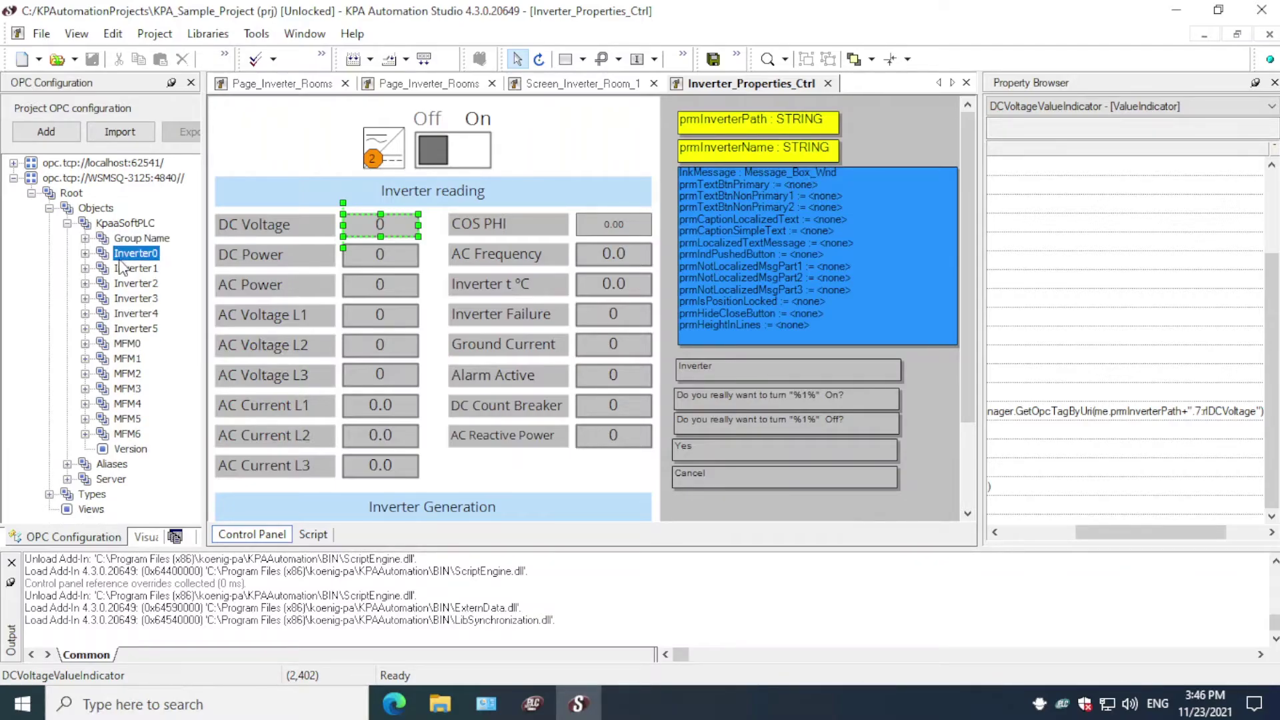
pyautogui.click(85, 254)
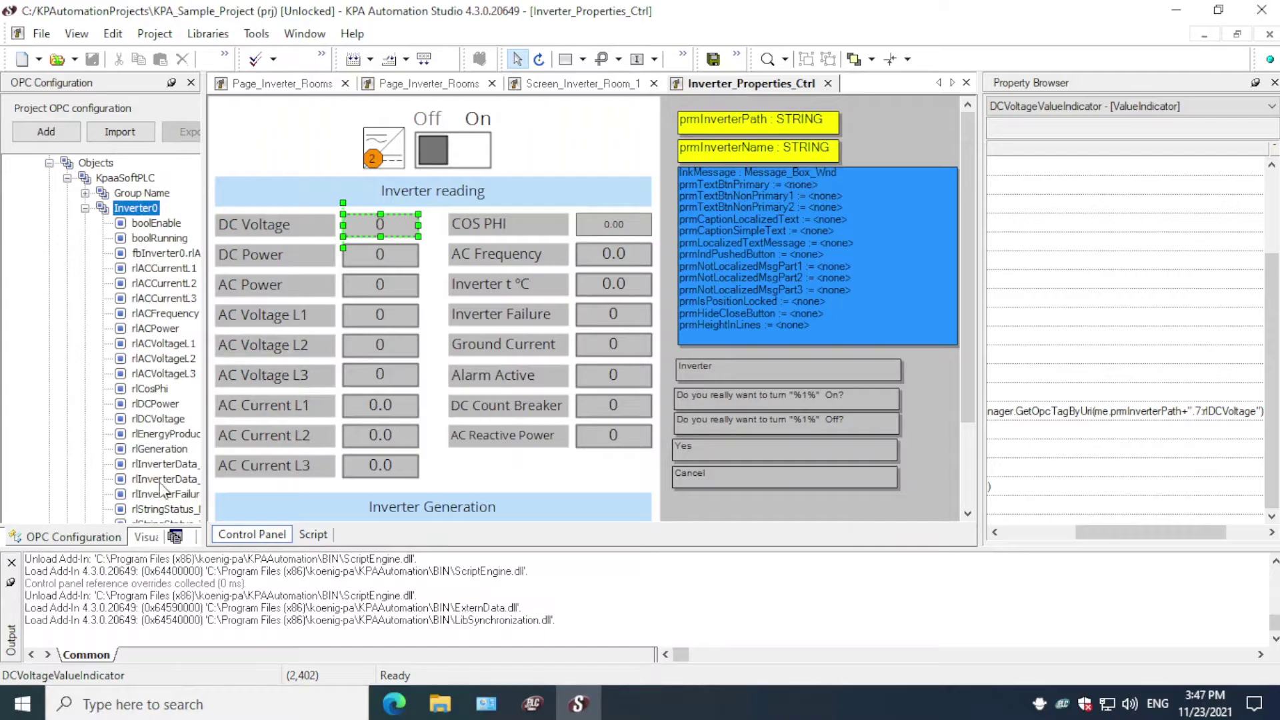
pyautogui.click(85, 208)
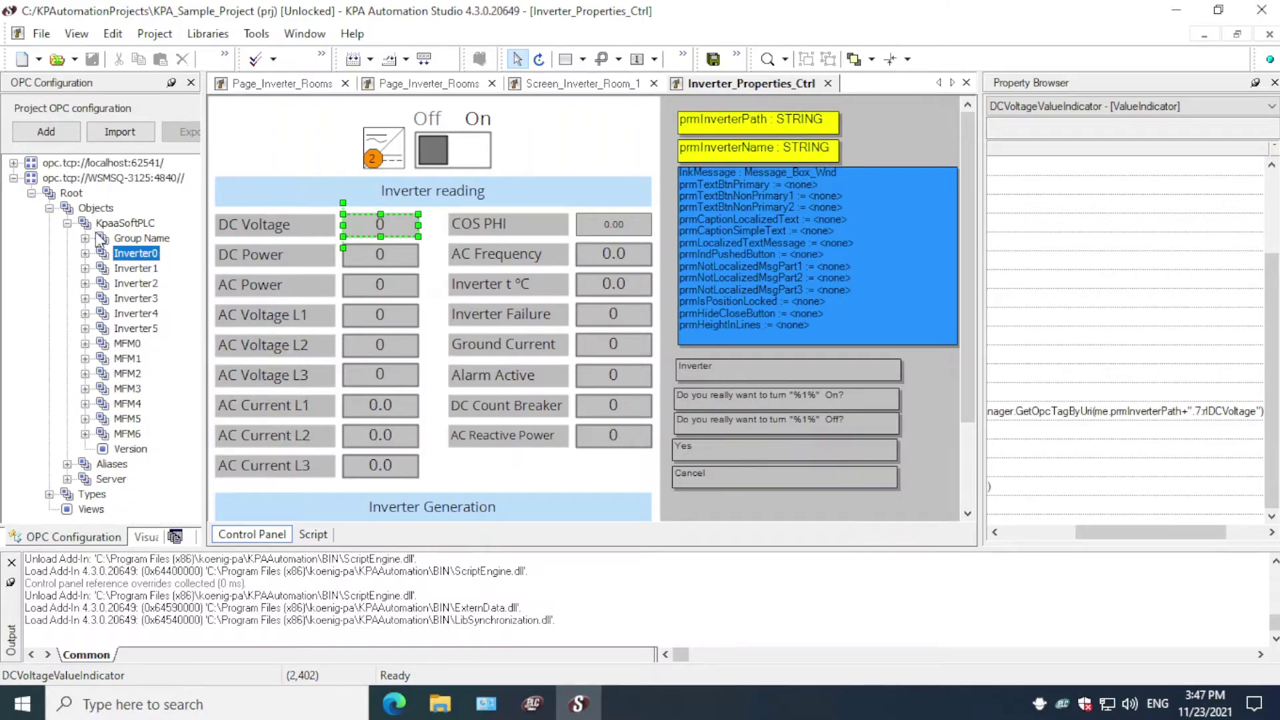
pyautogui.click(86, 268)
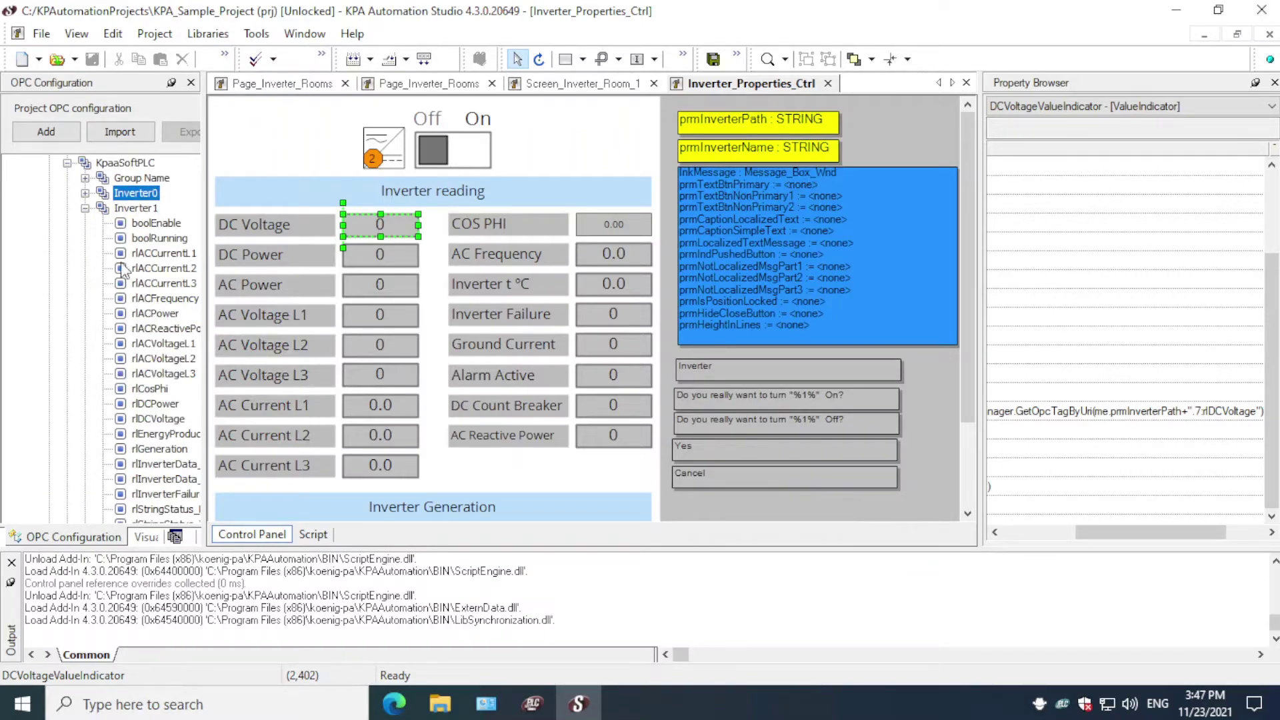
pyautogui.click(86, 208)
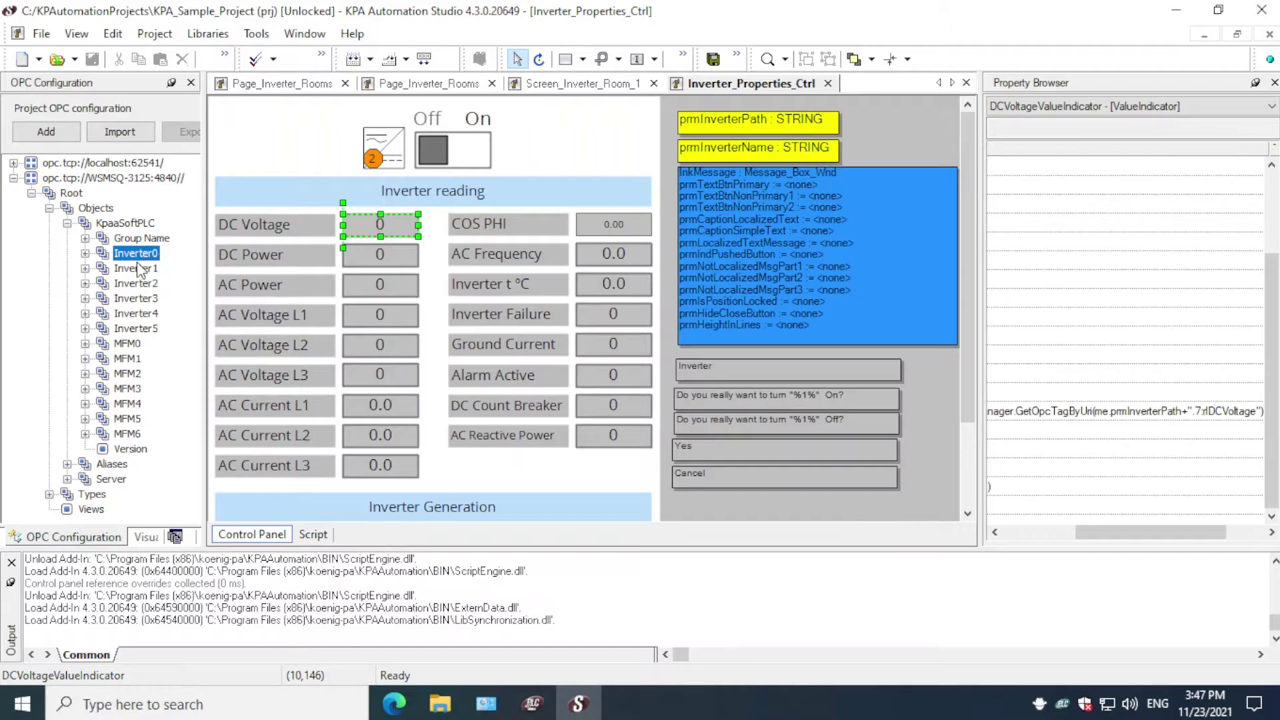
# Try to link the Inverter1 OPC object to the DC Voltage indicator, and review the Inverter1 variables again
pyautogui.moveTo(136, 269); pyautogui.dragTo(398, 232)
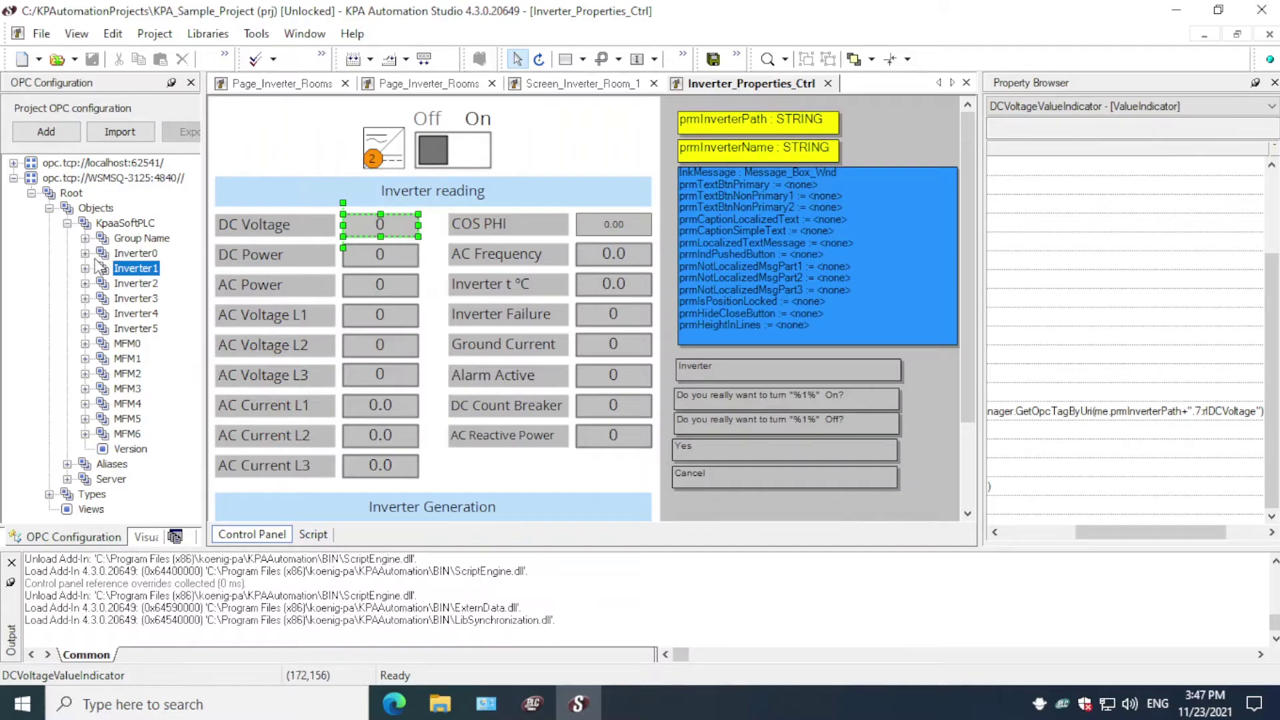
pyautogui.click(85, 268)
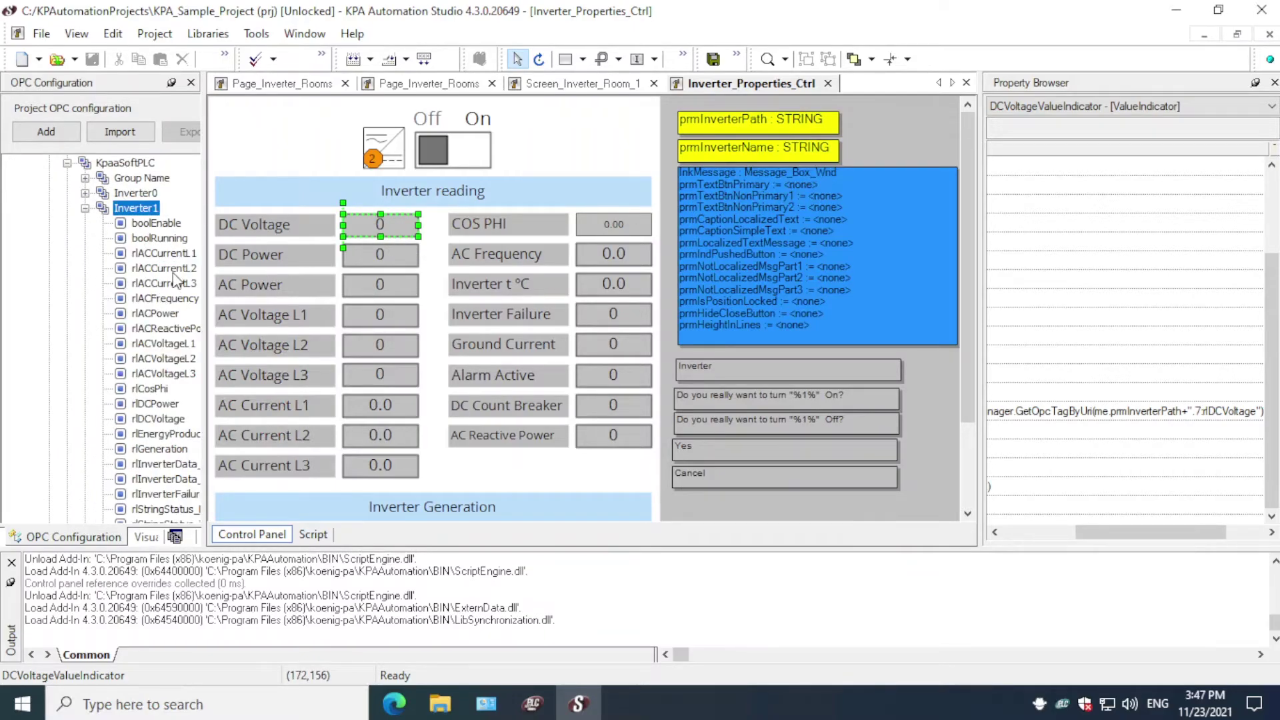
pyautogui.click(86, 208)
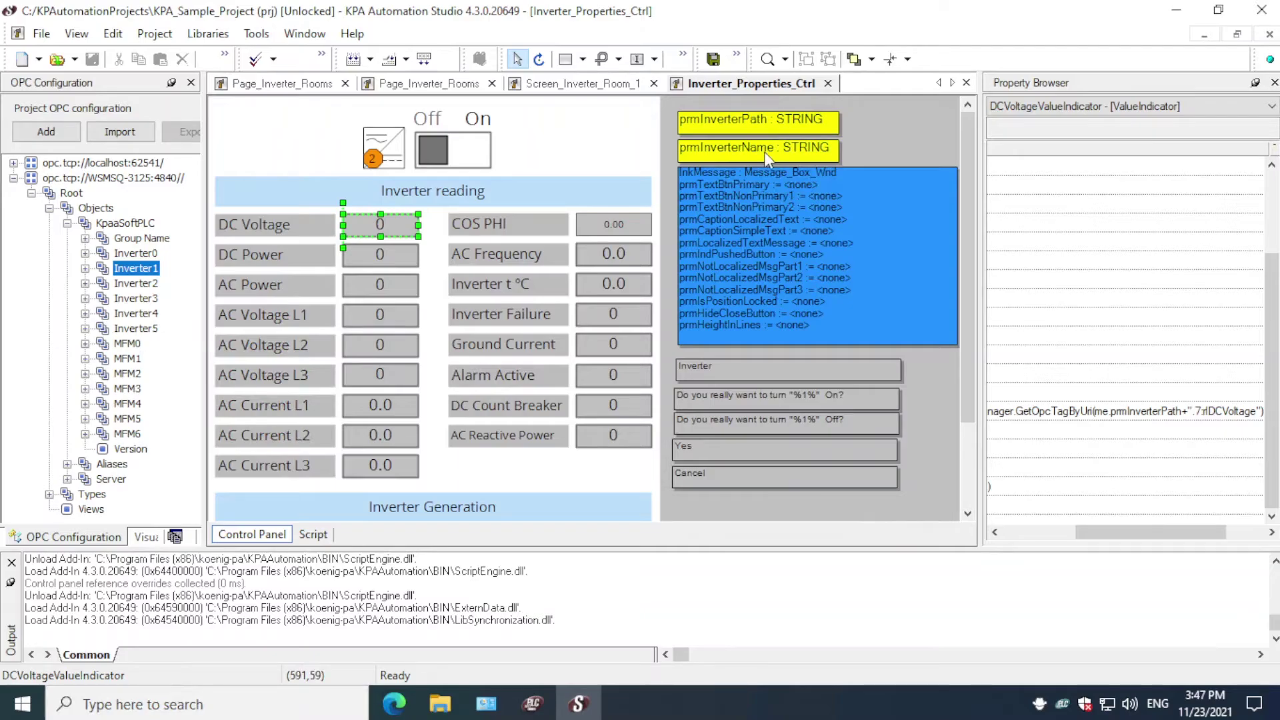
# Return to Screen_Inverter_Room_1 and review the parameter bindings of the ICR-01 Inverter 1 control, leaving them unchanged
pyautogui.click(616, 87)
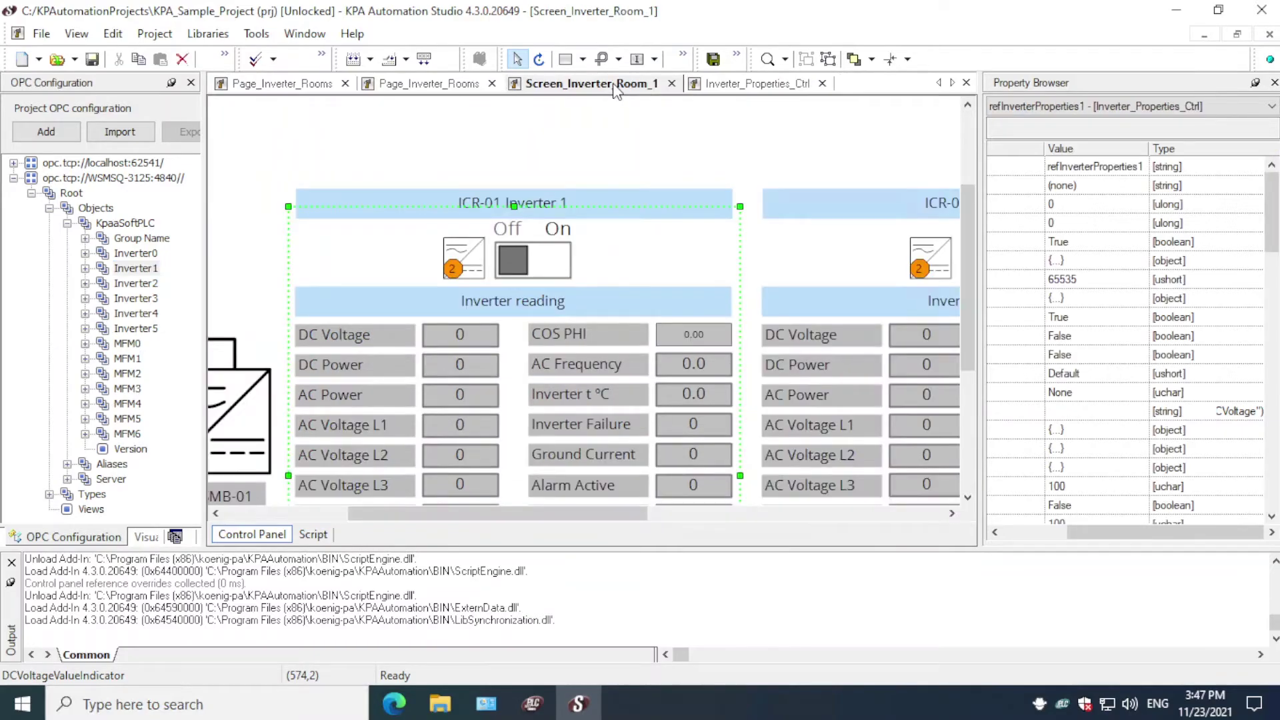
pyautogui.rightClick(450, 330)
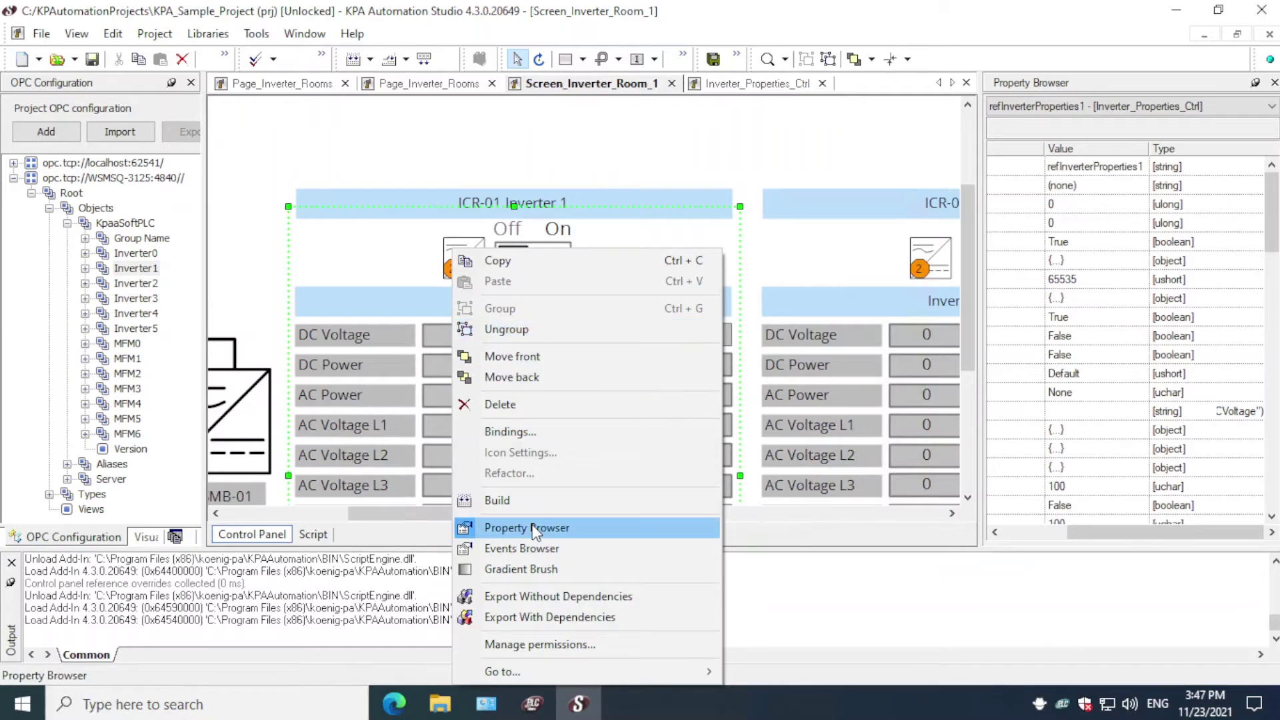
pyautogui.click(537, 431)
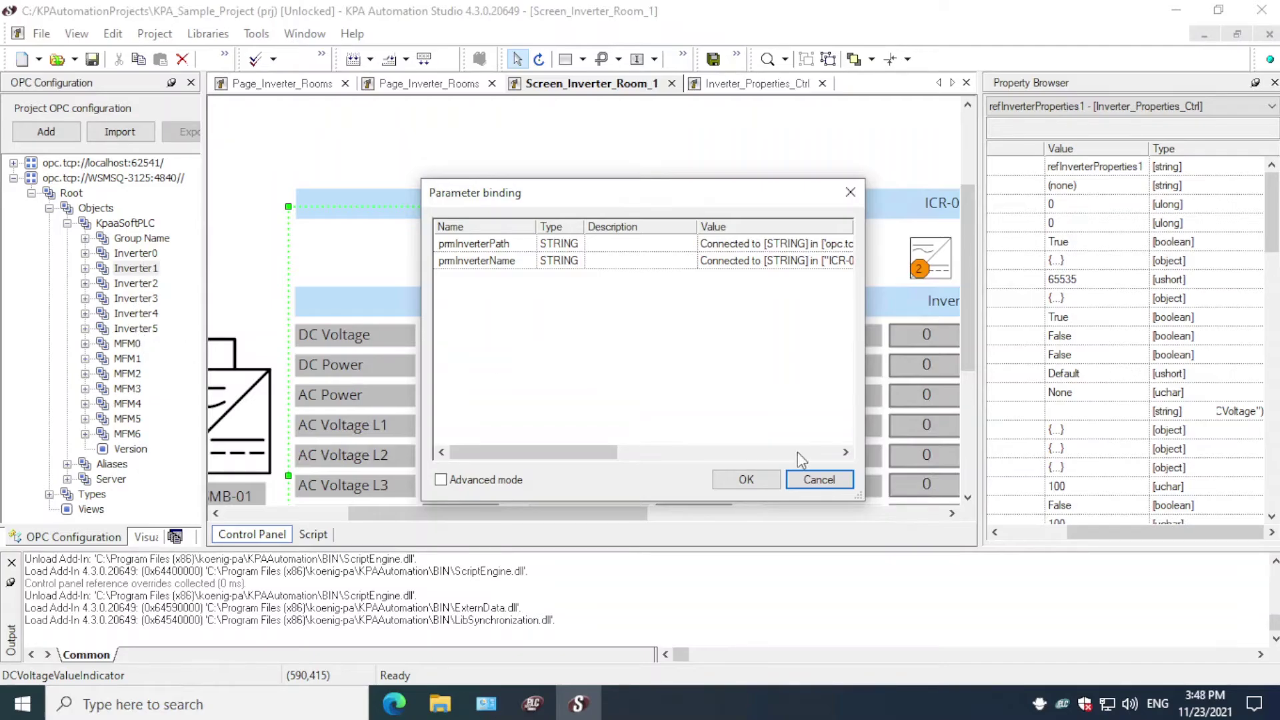
pyautogui.click(817, 479)
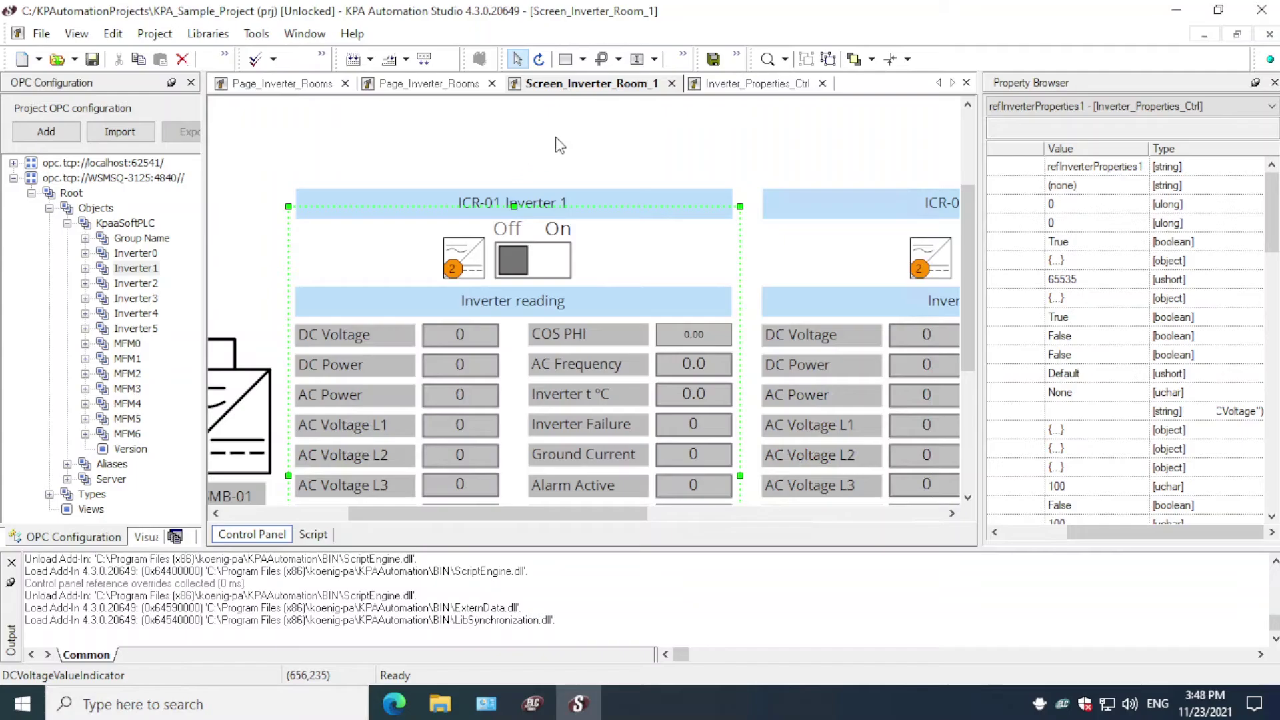
# Close all open visualization pages and controls, and build the entire project
pyautogui.click(671, 83)
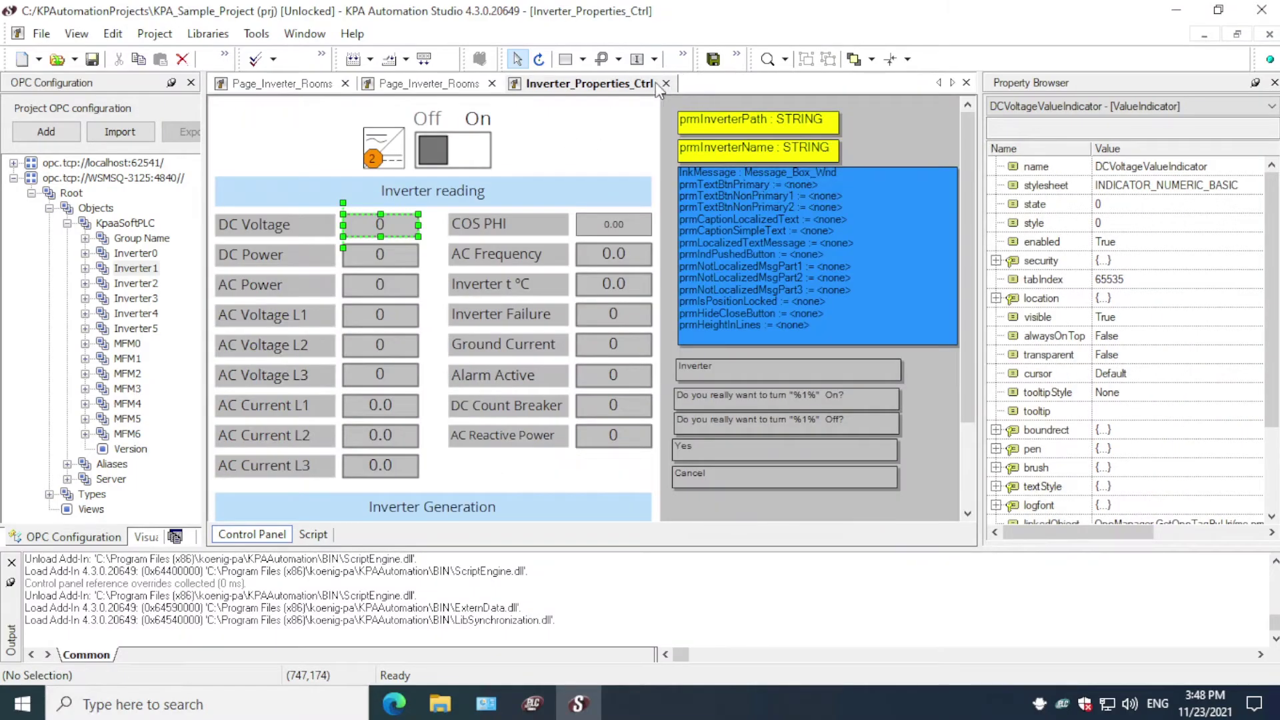
pyautogui.click(665, 83)
pyautogui.click(516, 84)
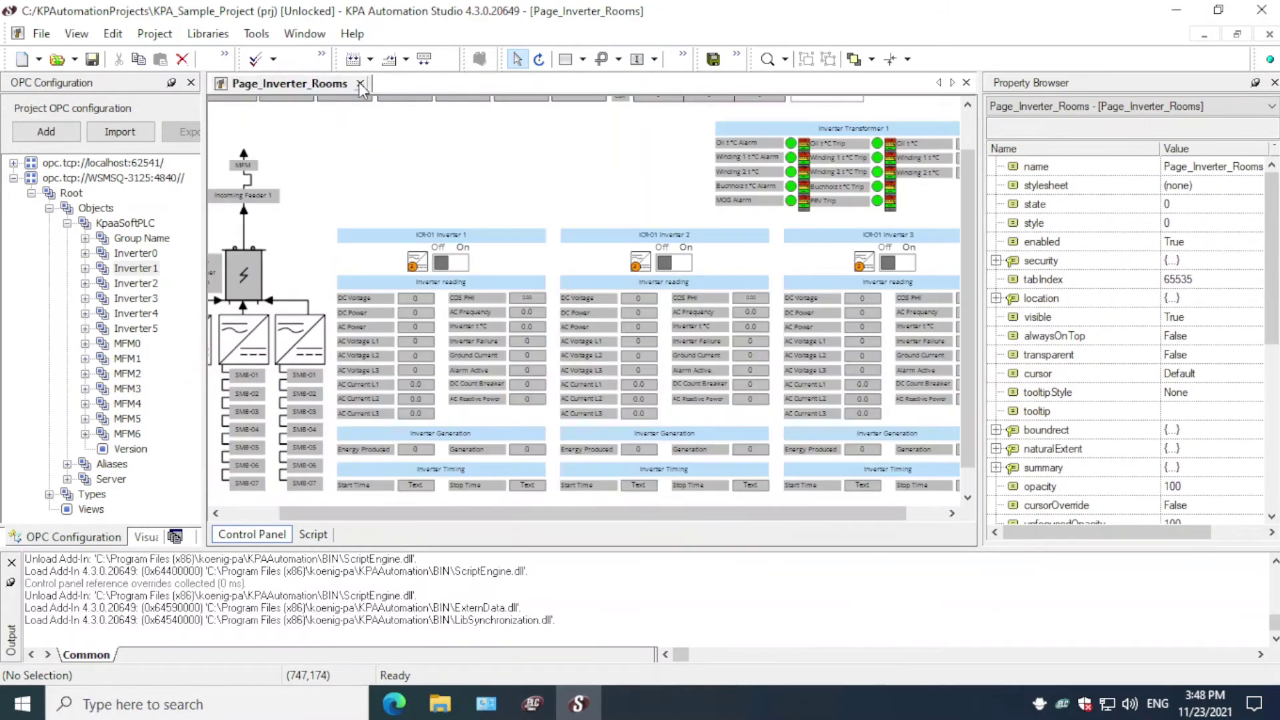
pyautogui.click(360, 83)
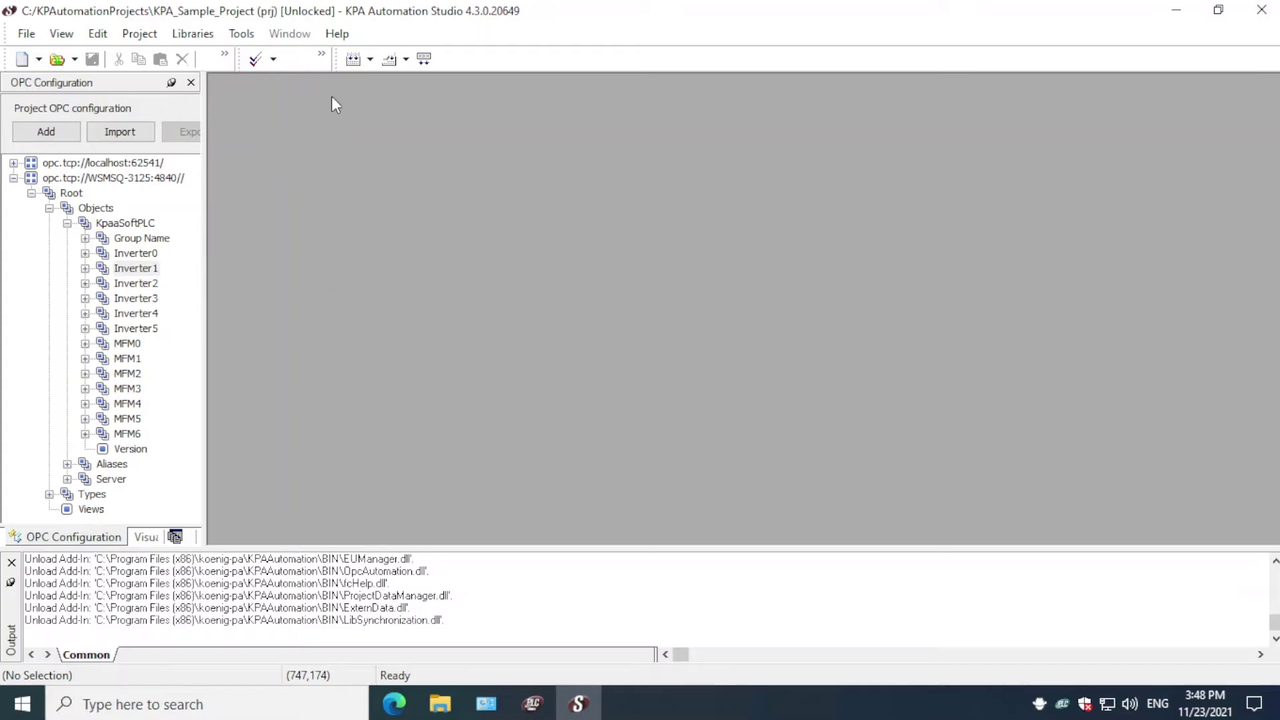
pyautogui.click(354, 60)
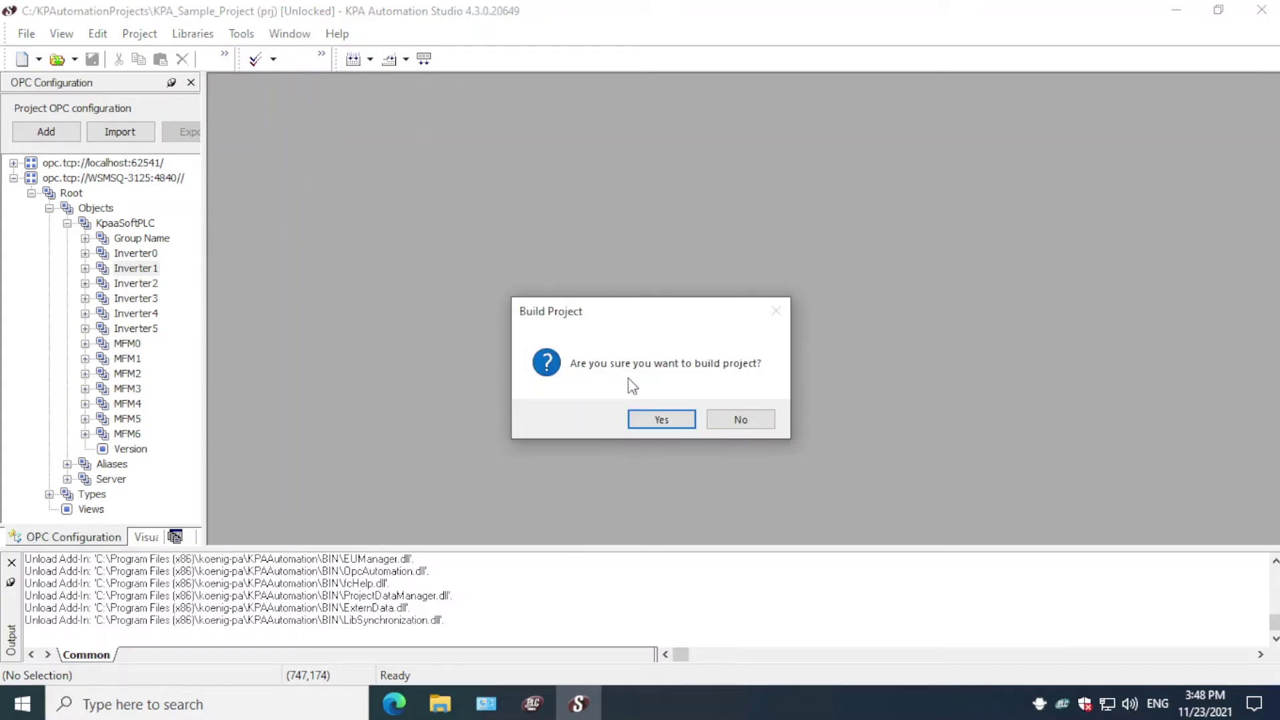
pyautogui.click(664, 411)
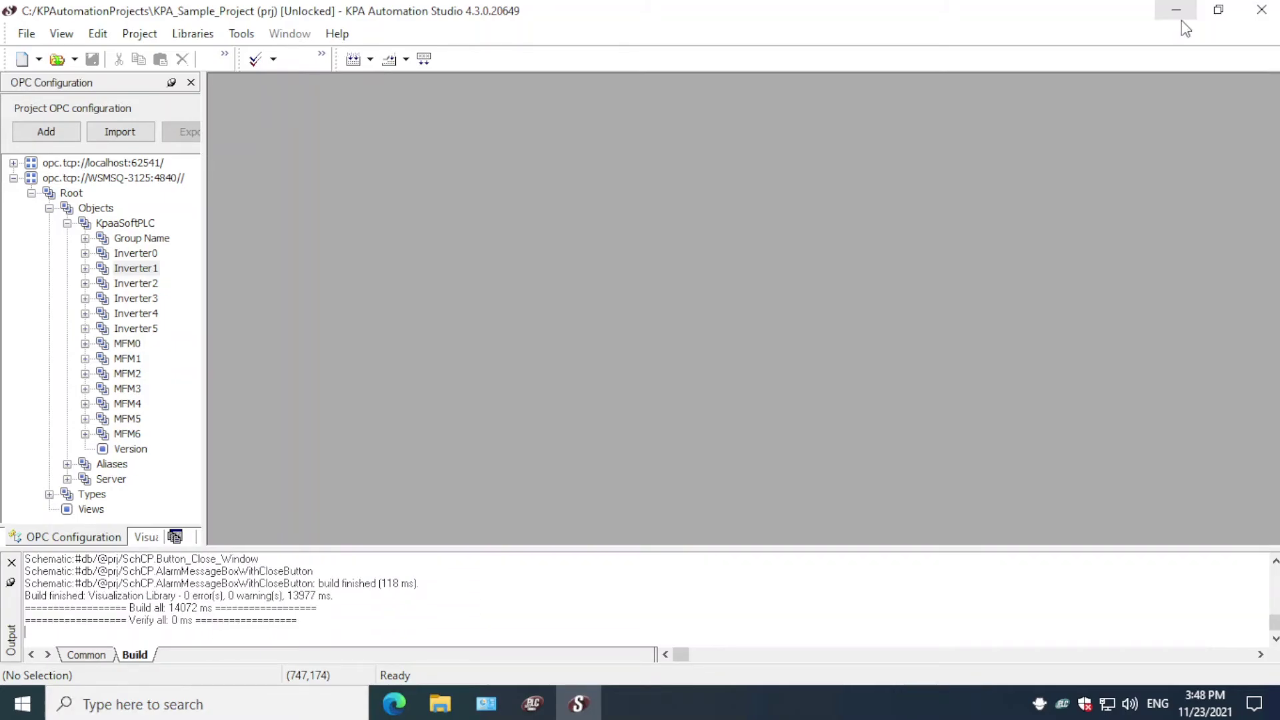
# Switch to the KPA Automation visualization runtime by launching it from the desktop, and acknowledge the DEMO mode notice
pyautogui.click(1181, 21)
pyautogui.doubleClick(175, 40)
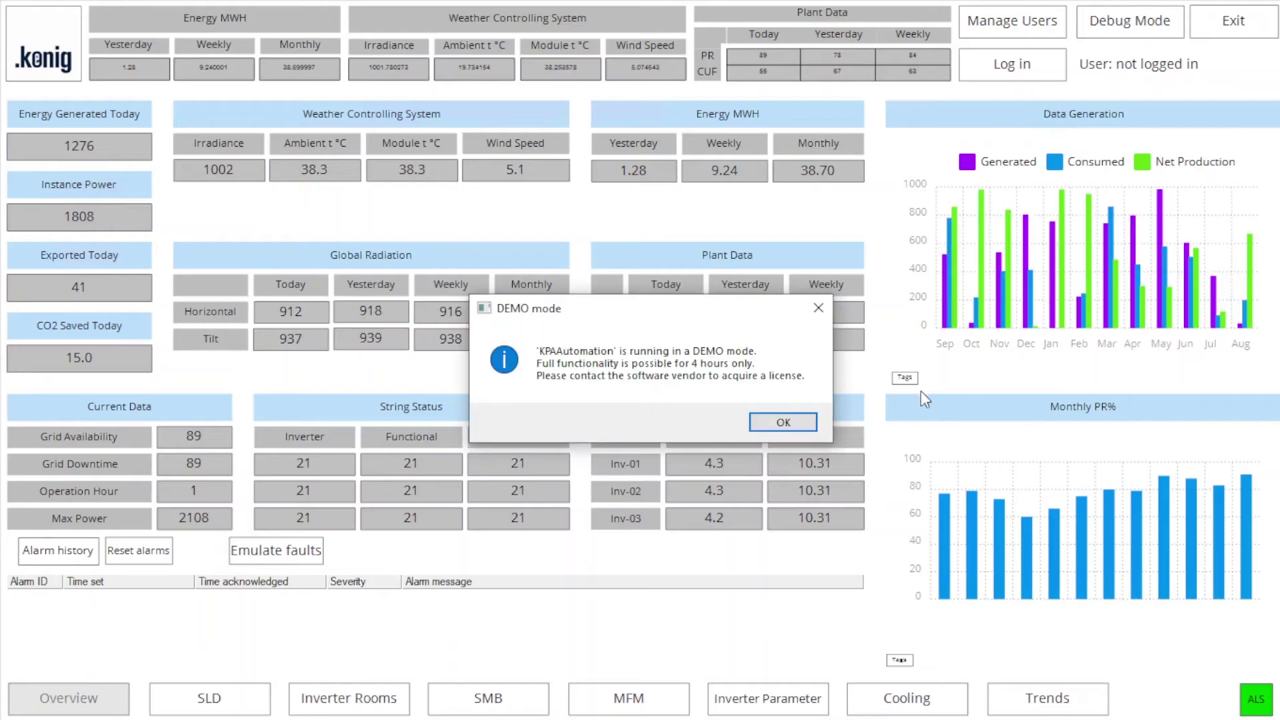
pyautogui.click(783, 423)
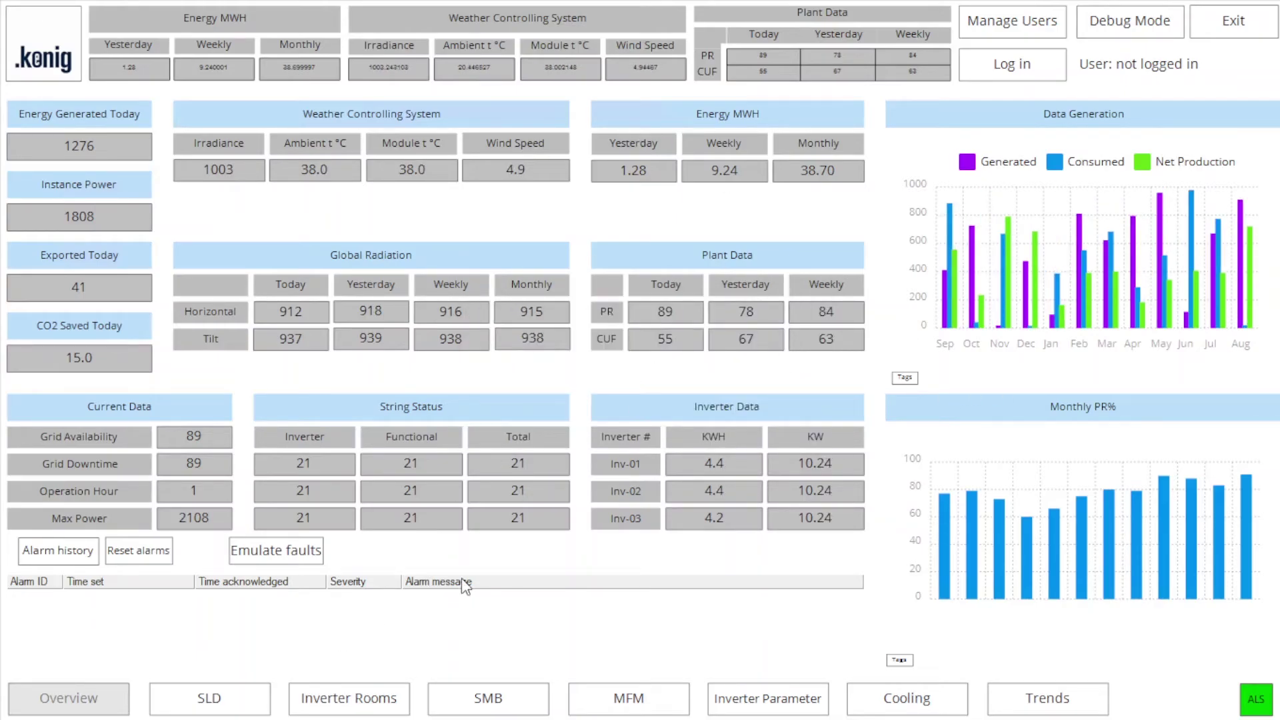
# Look through the SLD, Inverter Rooms, SMB, MFM, Inverter Parameter and Cooling pages of the running visualization, returning to SLD
pyautogui.click(212, 701)
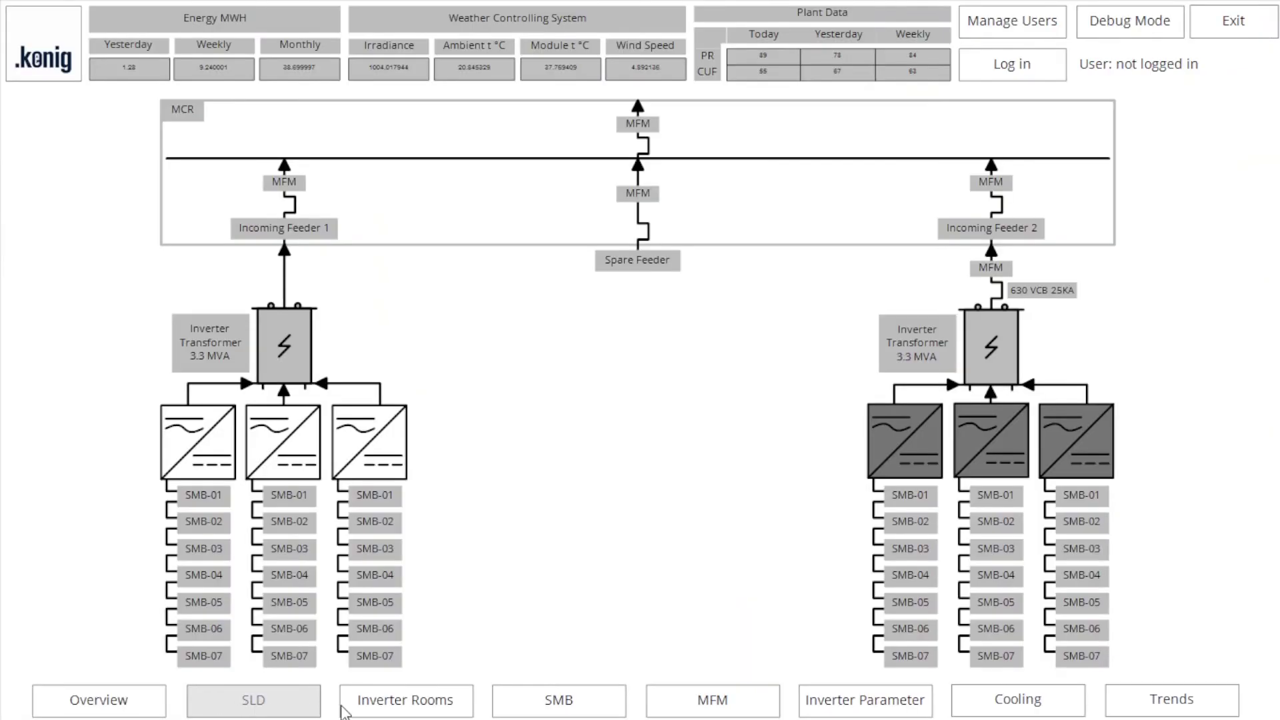
pyautogui.click(357, 702)
pyautogui.click(545, 712)
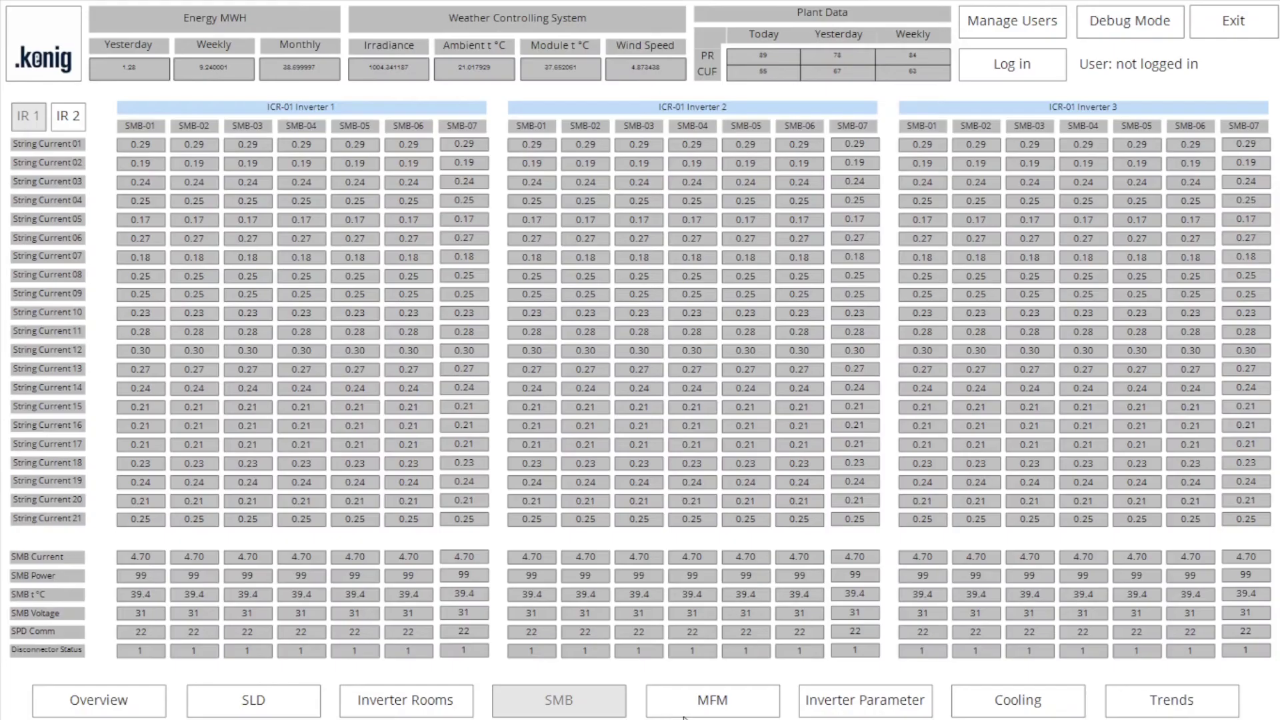
pyautogui.click(713, 706)
pyautogui.click(864, 707)
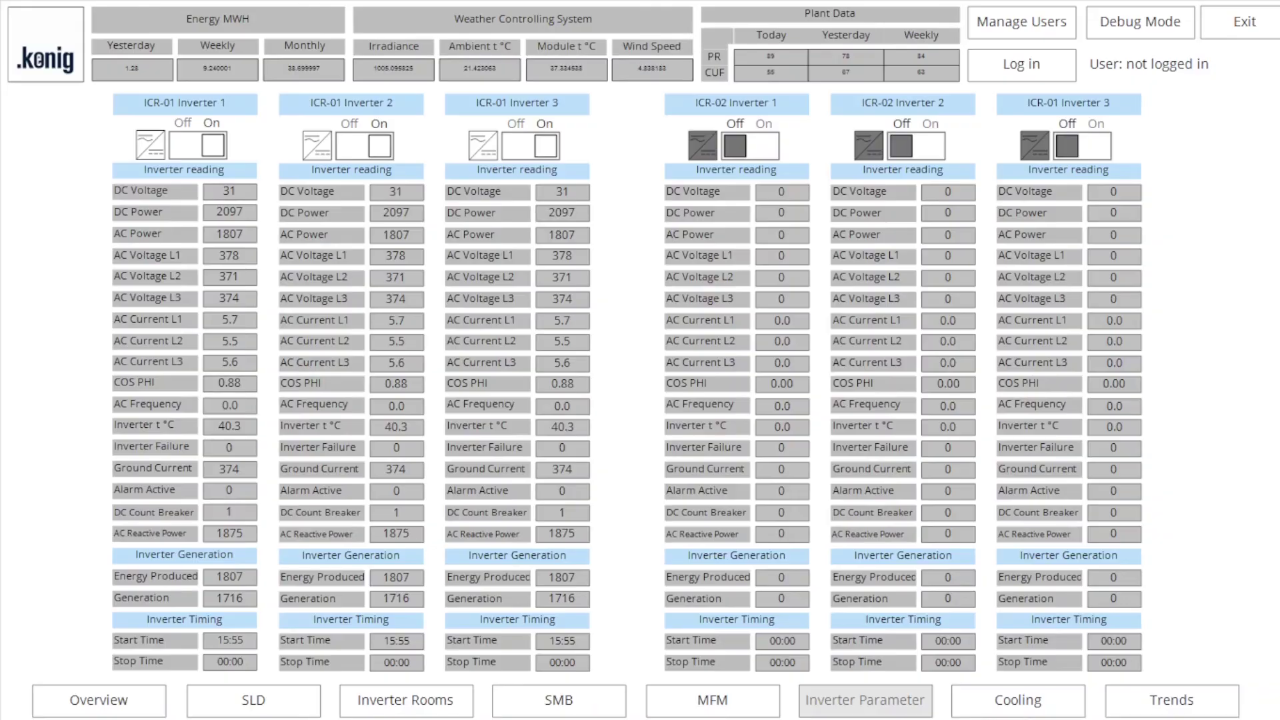
pyautogui.click(1034, 700)
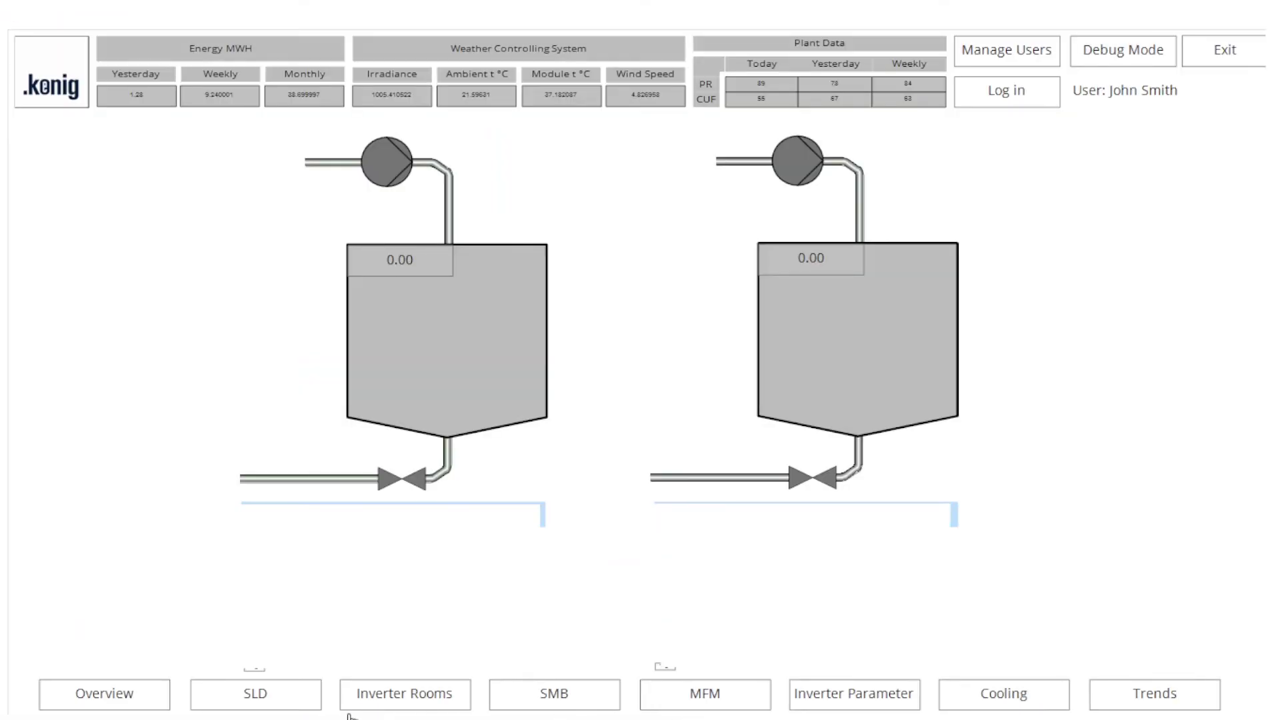
pyautogui.click(253, 704)
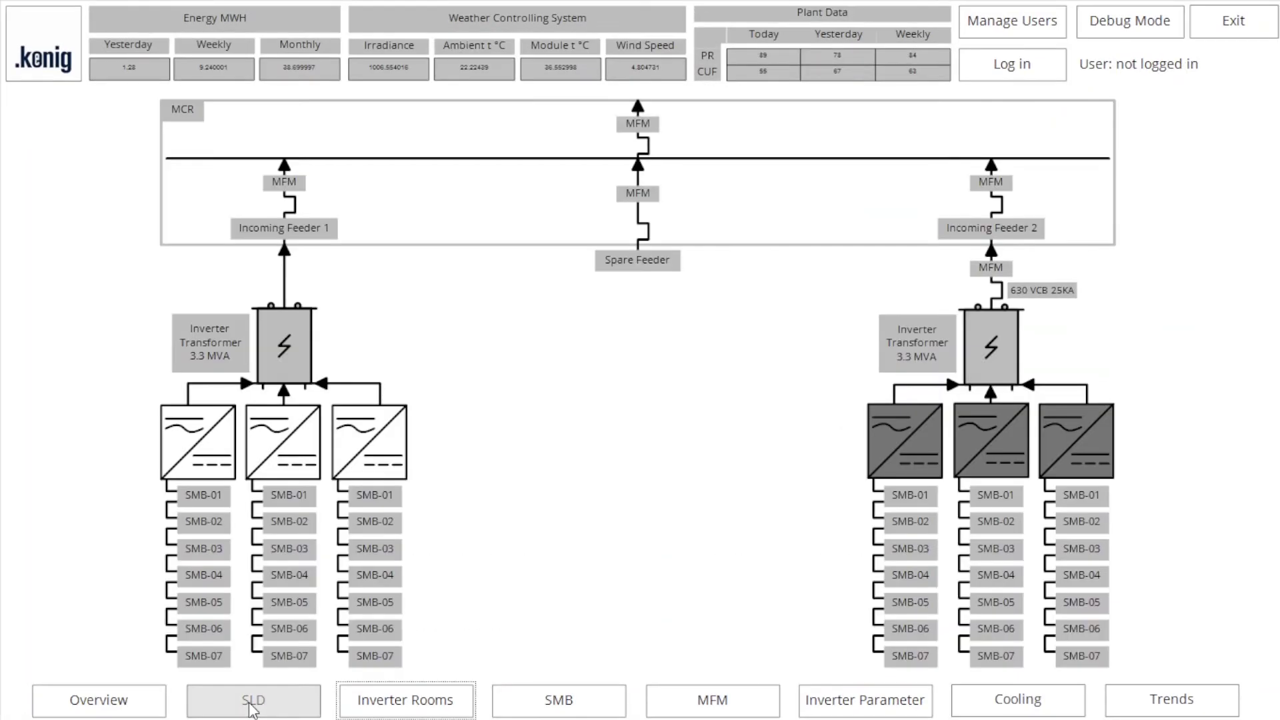
# On the Inverter Rooms page, turn off ICR-01 Inverters 1, 2 and 3, confirming each change
pyautogui.click(381, 696)
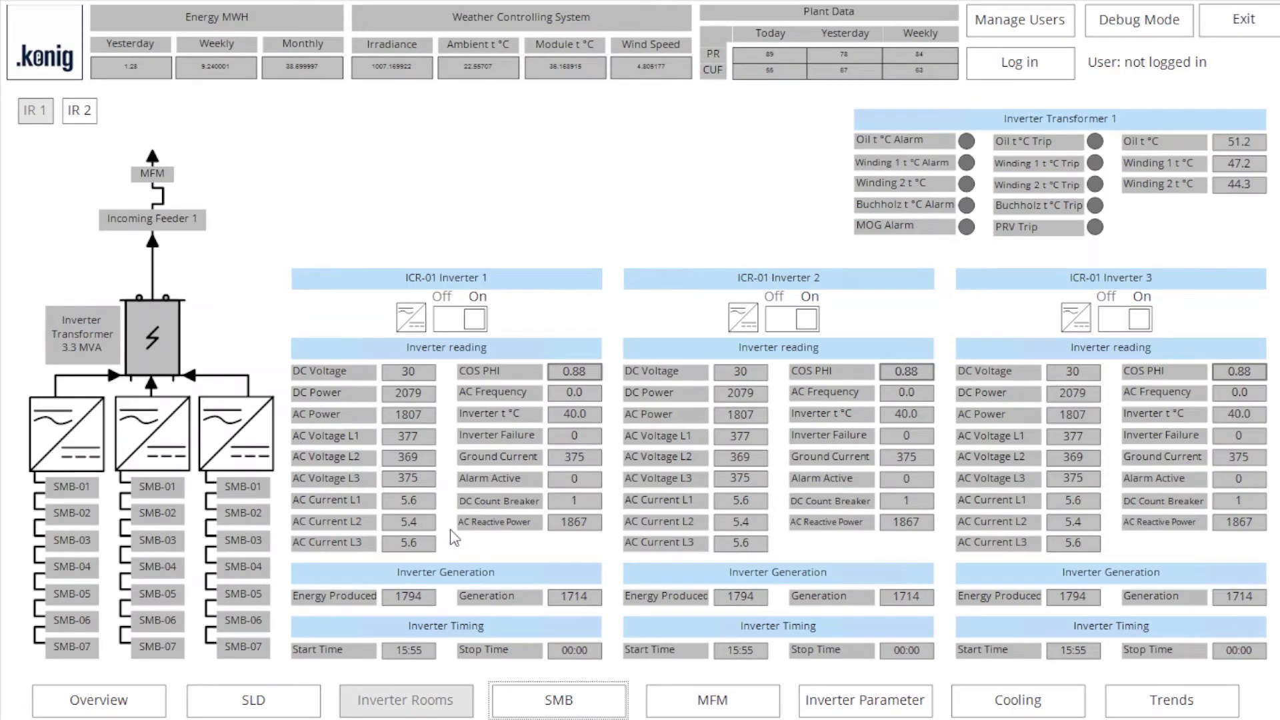
pyautogui.click(456, 323)
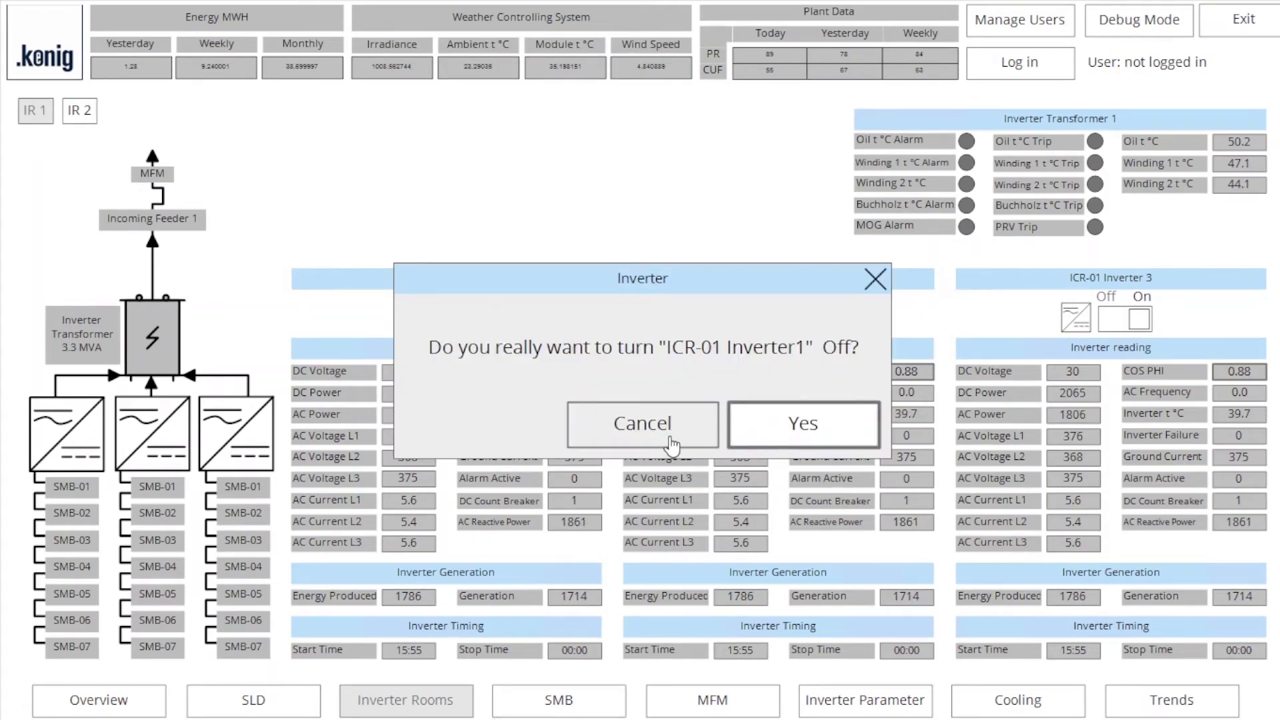
pyautogui.click(794, 428)
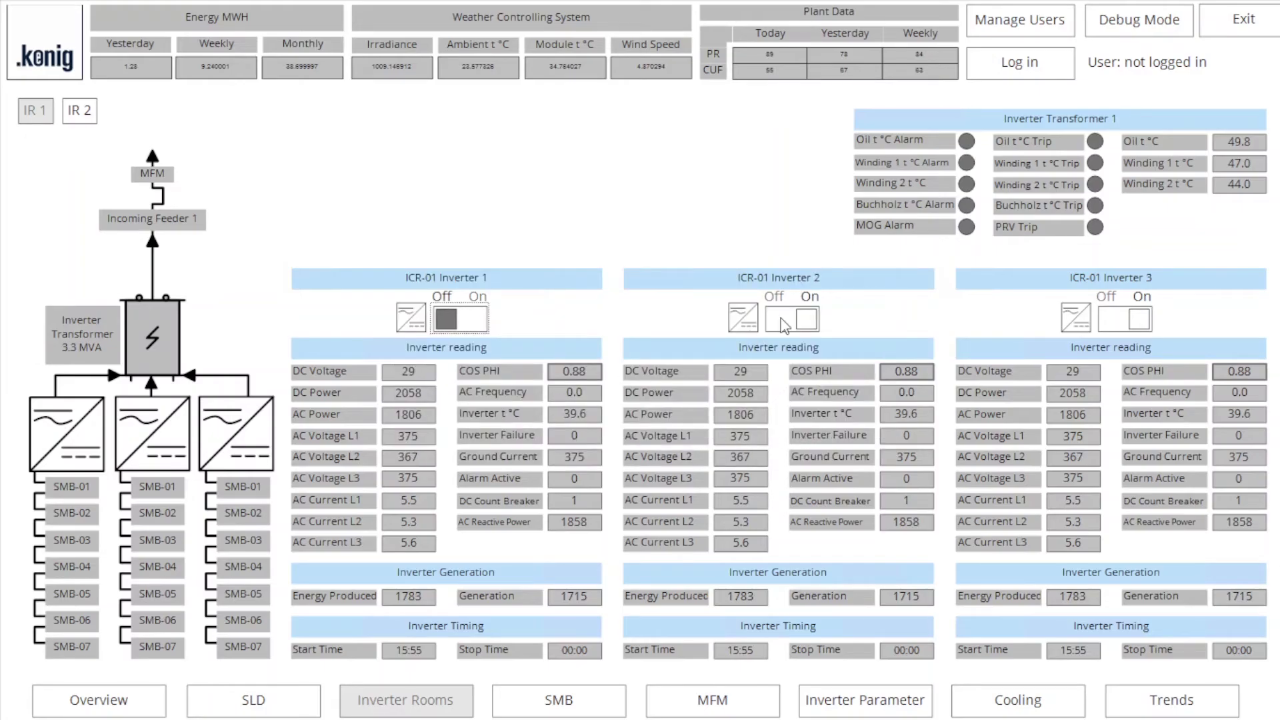
pyautogui.click(784, 325)
pyautogui.click(778, 431)
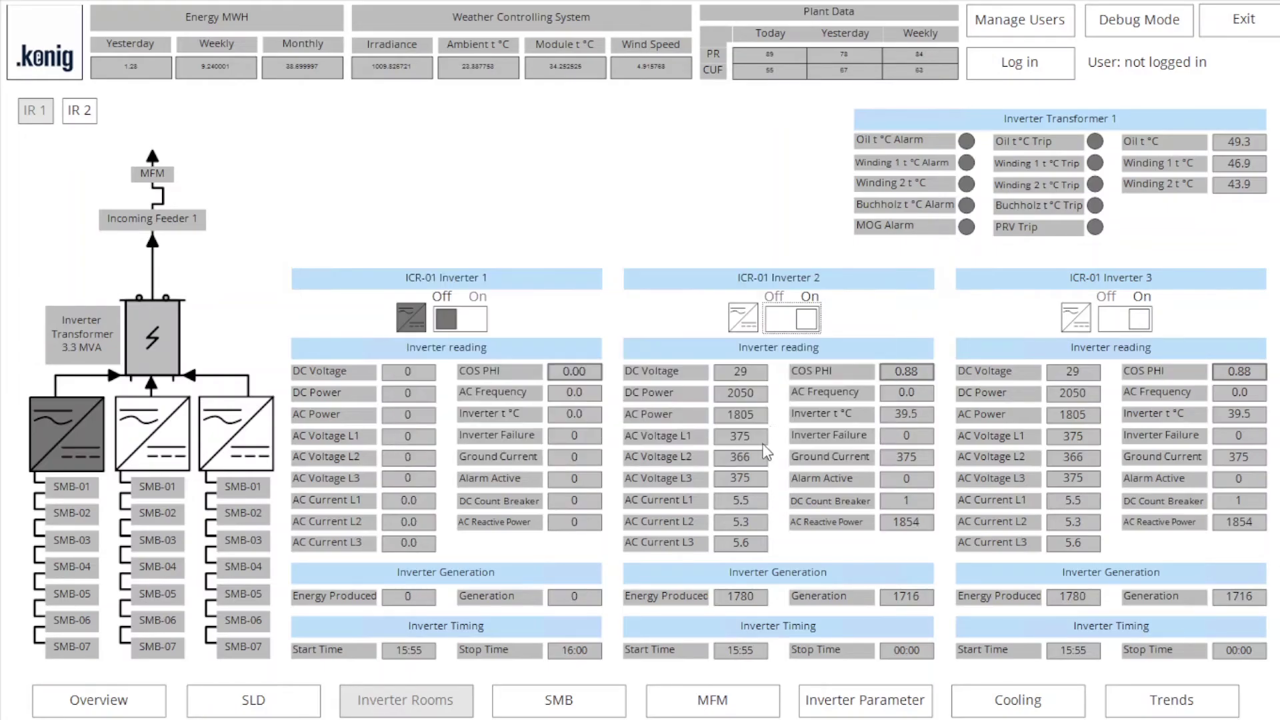
pyautogui.click(1119, 323)
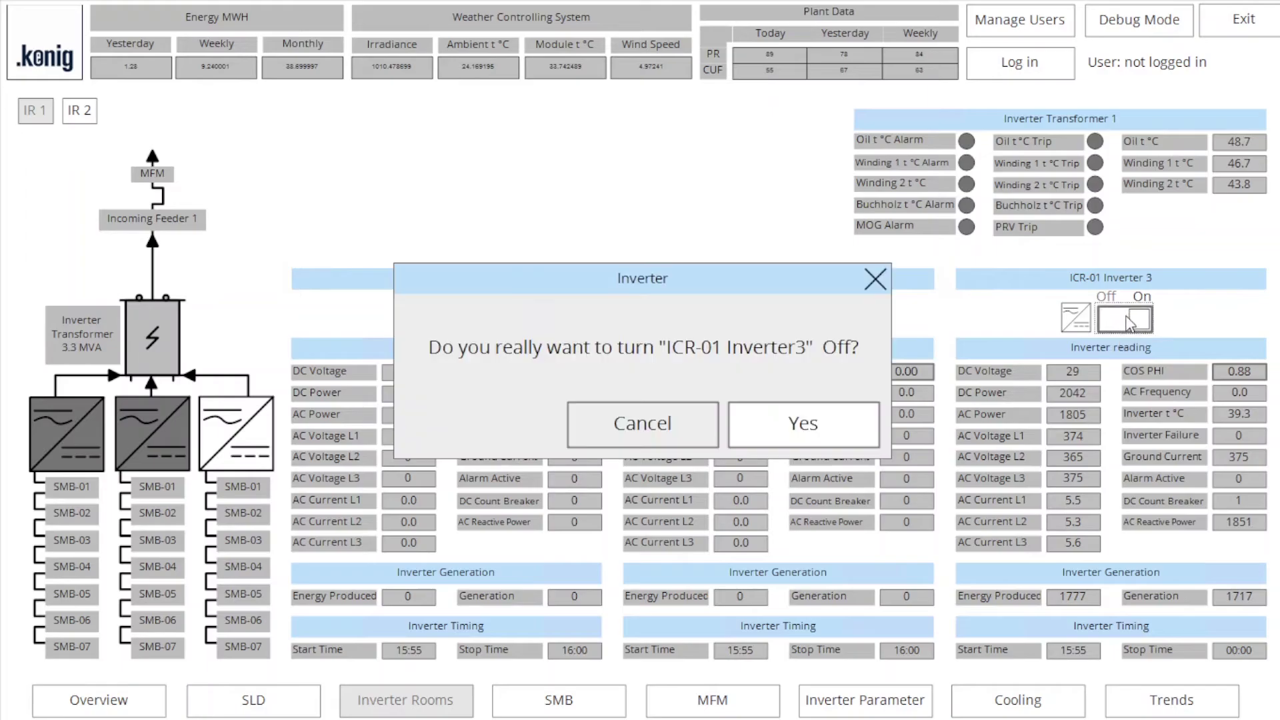
pyautogui.click(802, 426)
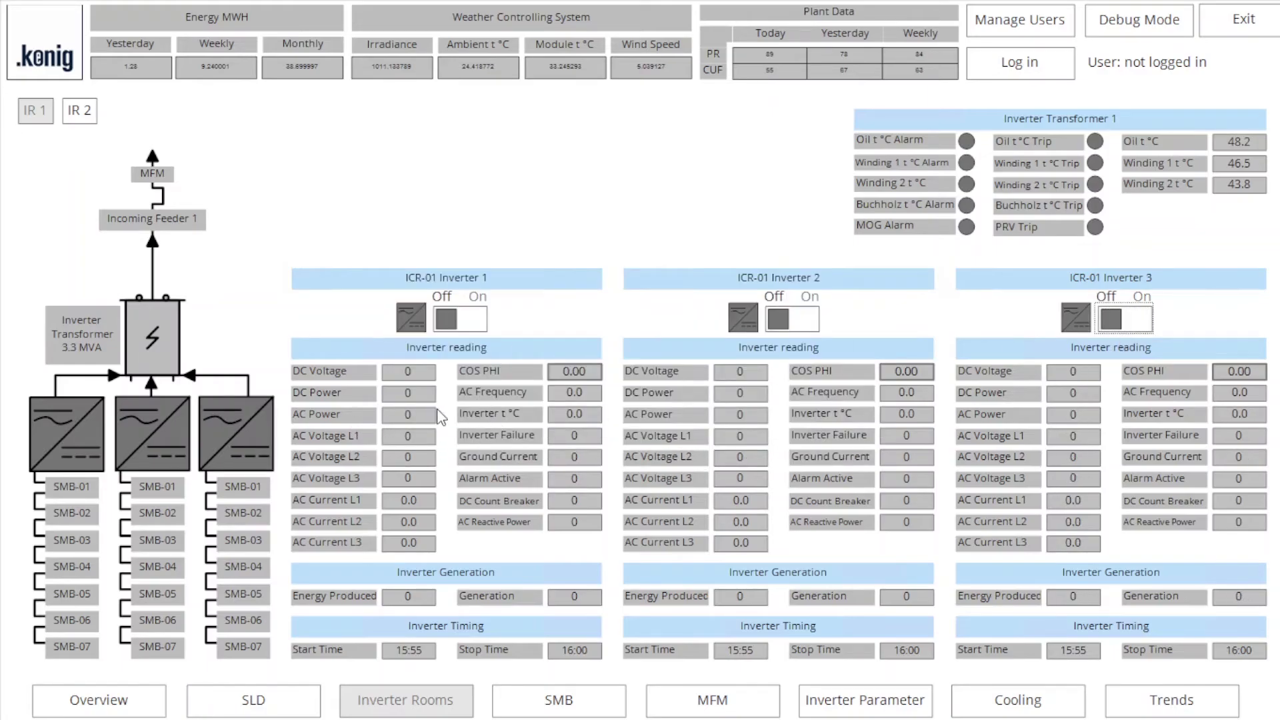
# Turn ICR-01 Inverters 1, 2 and 3 back on, confirming each change
pyautogui.click(474, 320)
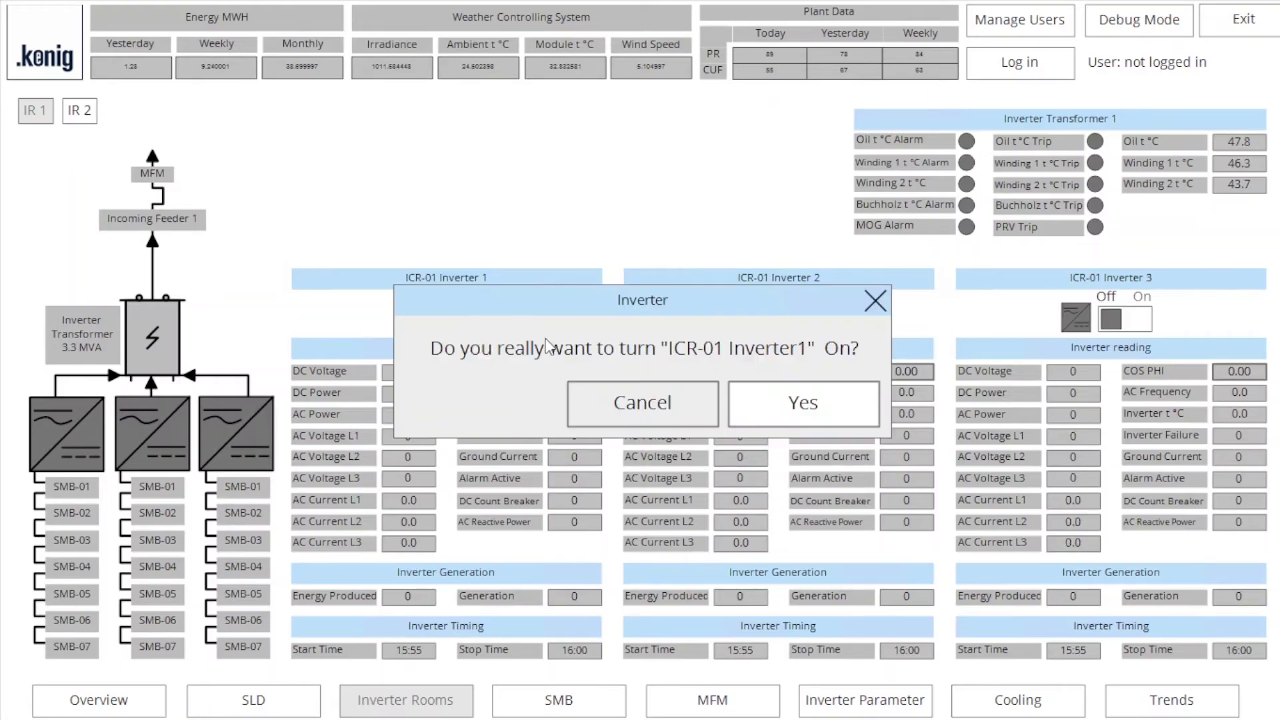
pyautogui.click(788, 400)
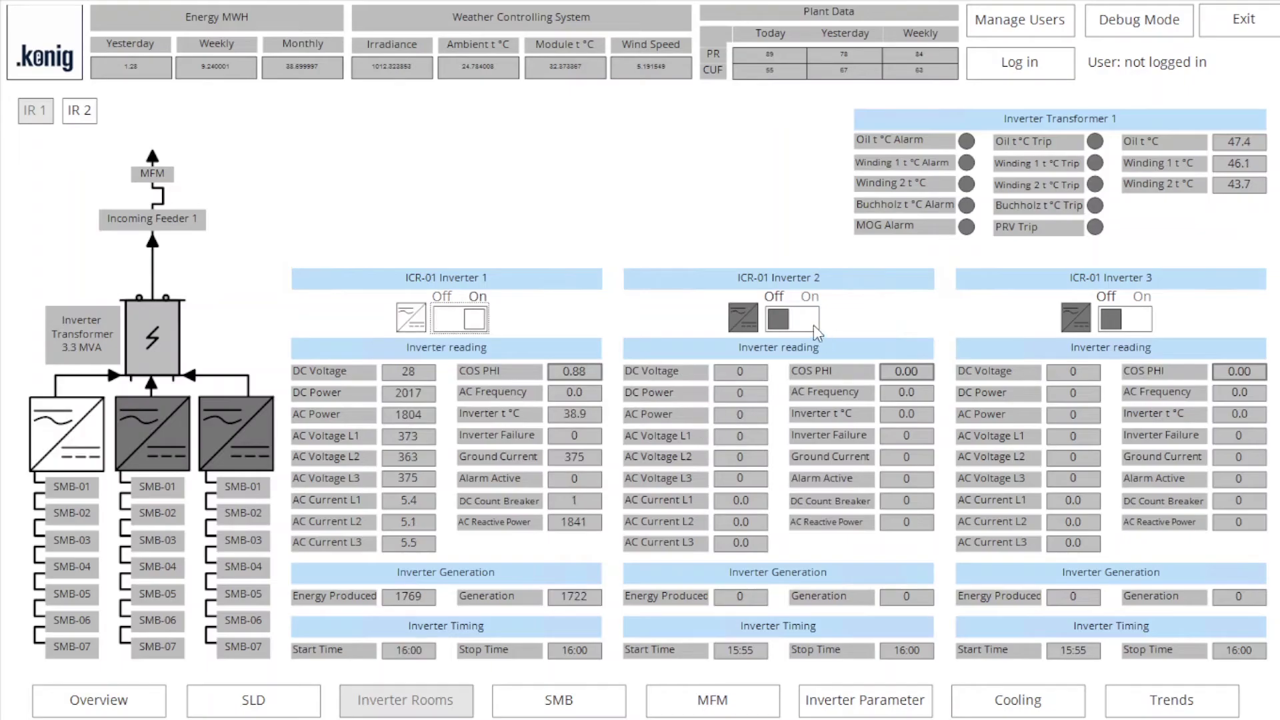
pyautogui.click(806, 324)
pyautogui.click(803, 402)
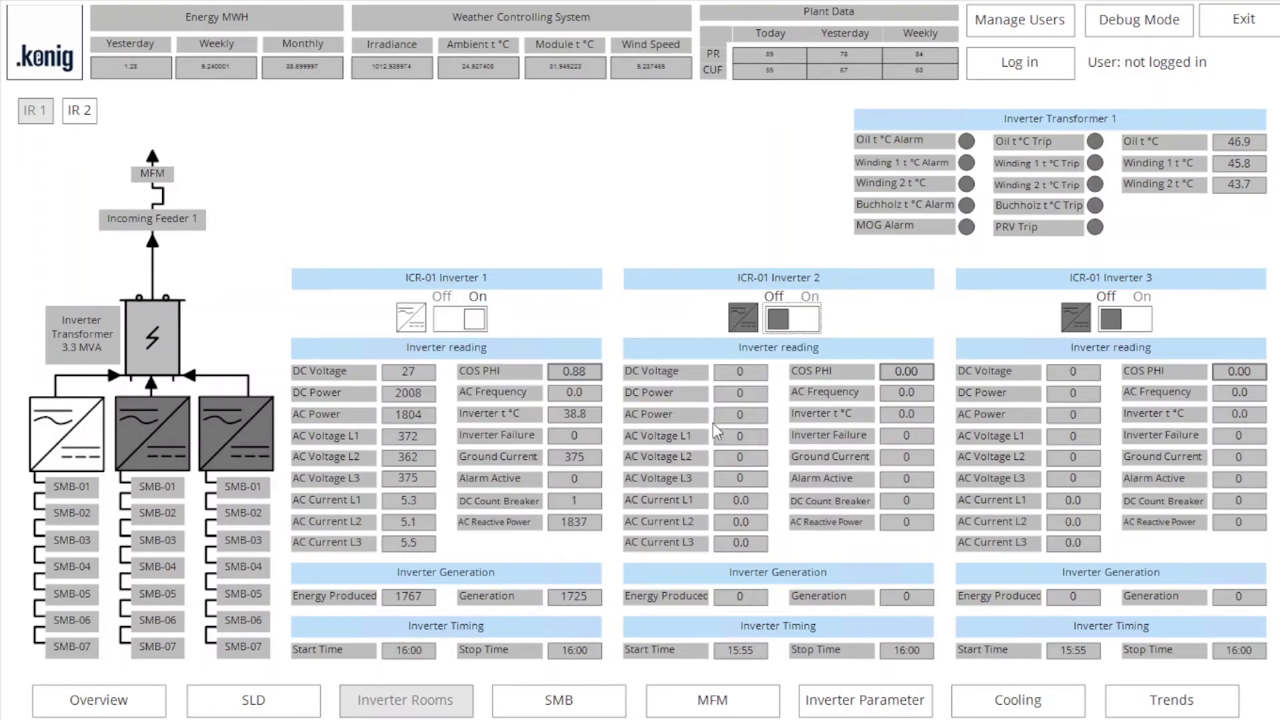
pyautogui.click(1126, 320)
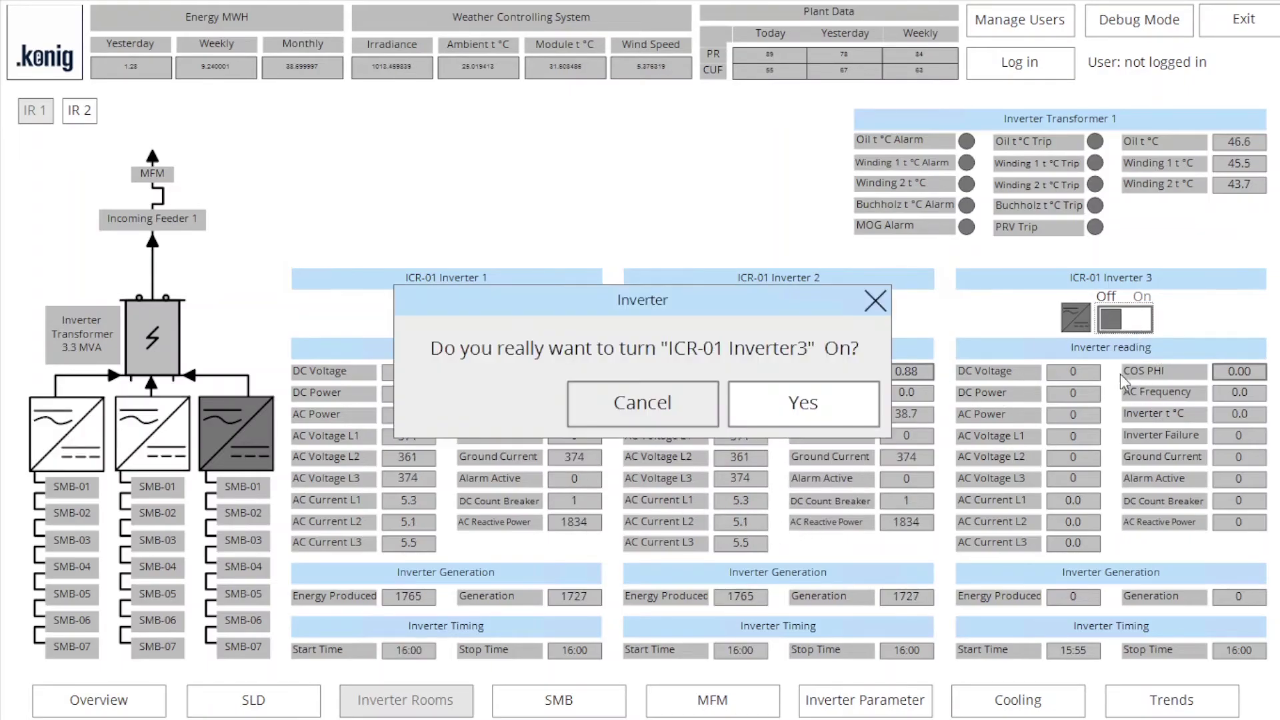
pyautogui.click(846, 408)
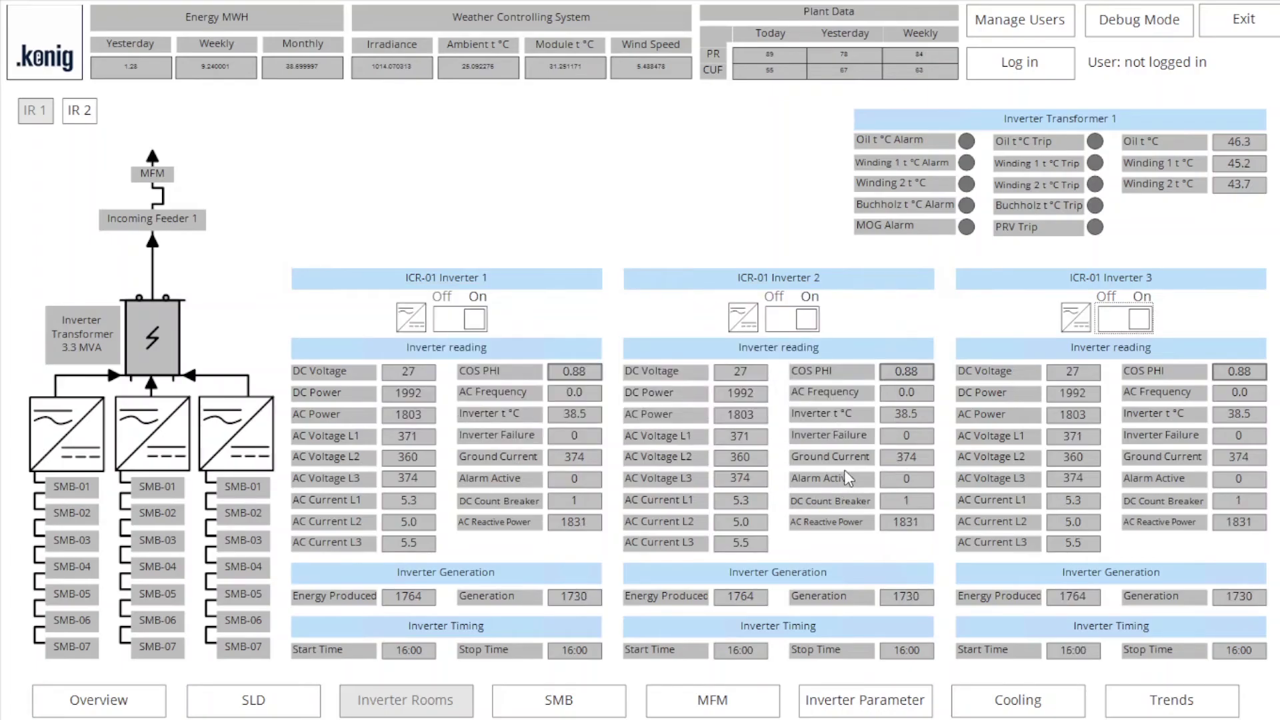
# Switch the running visualization to debug mode and minimize its stacked page windows
pyautogui.click(1149, 23)
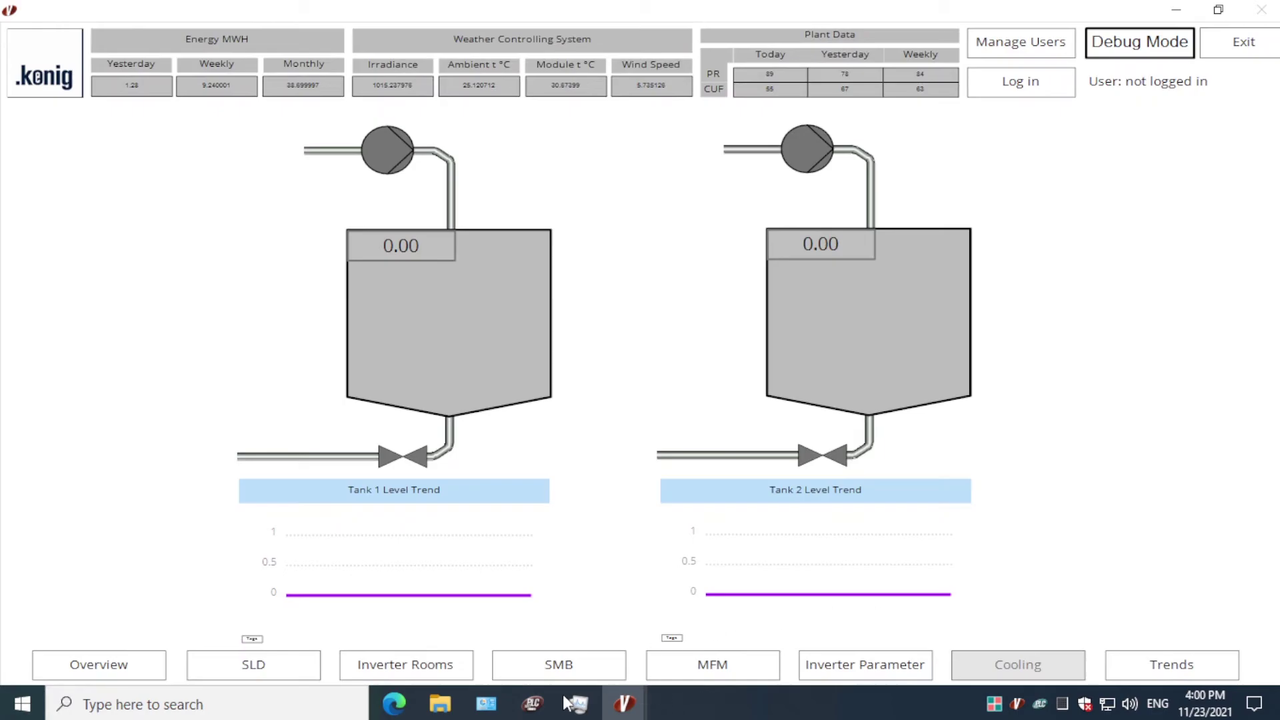
pyautogui.click(1174, 10)
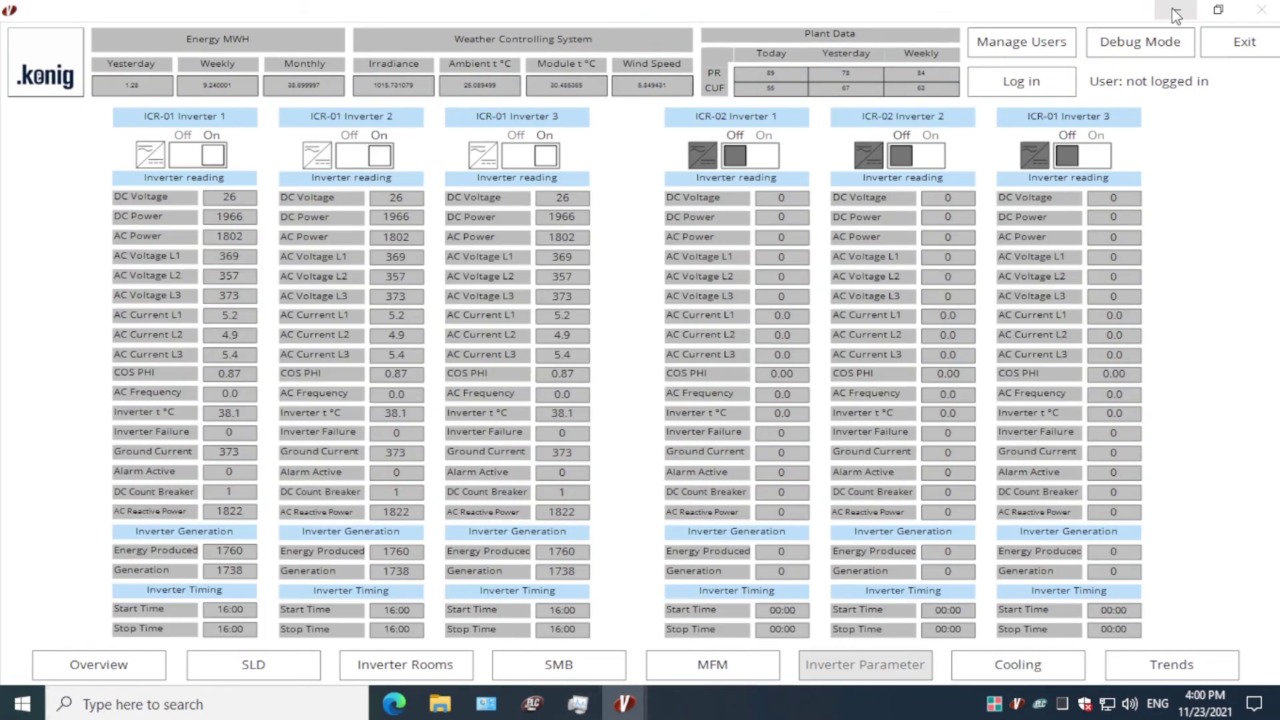
pyautogui.click(1176, 11)
pyautogui.click(1180, 11)
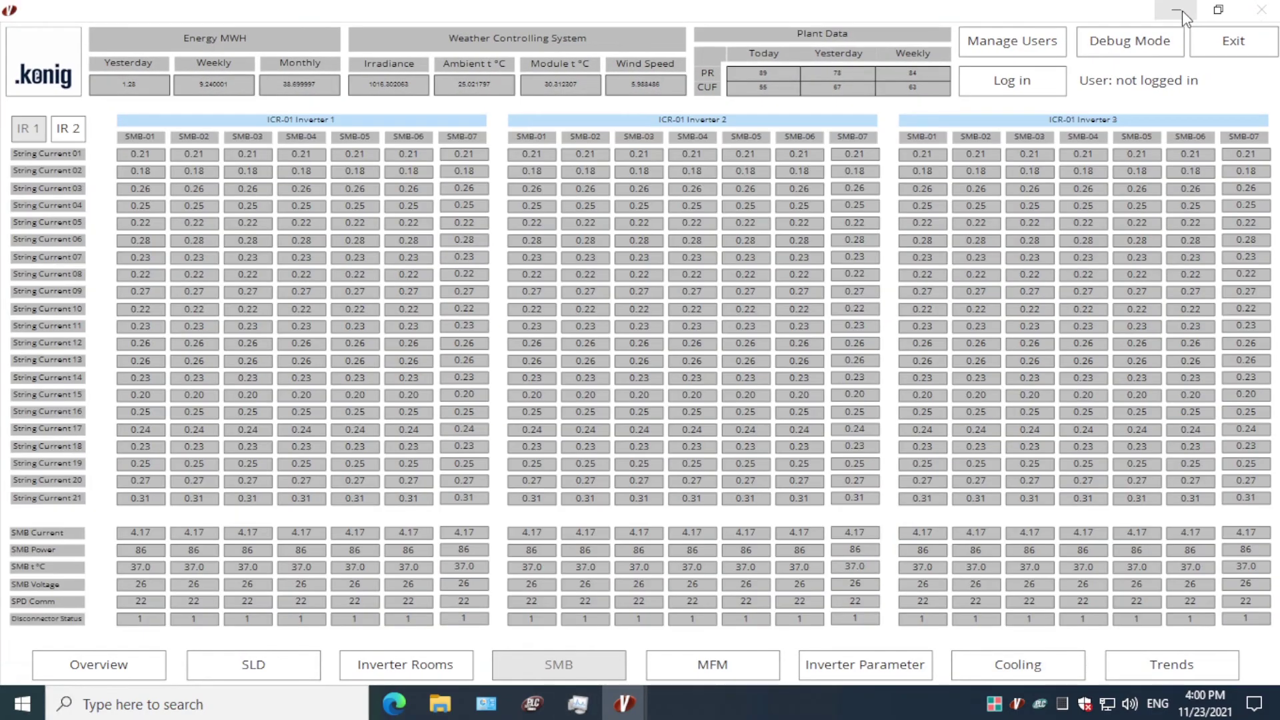
pyautogui.click(1174, 11)
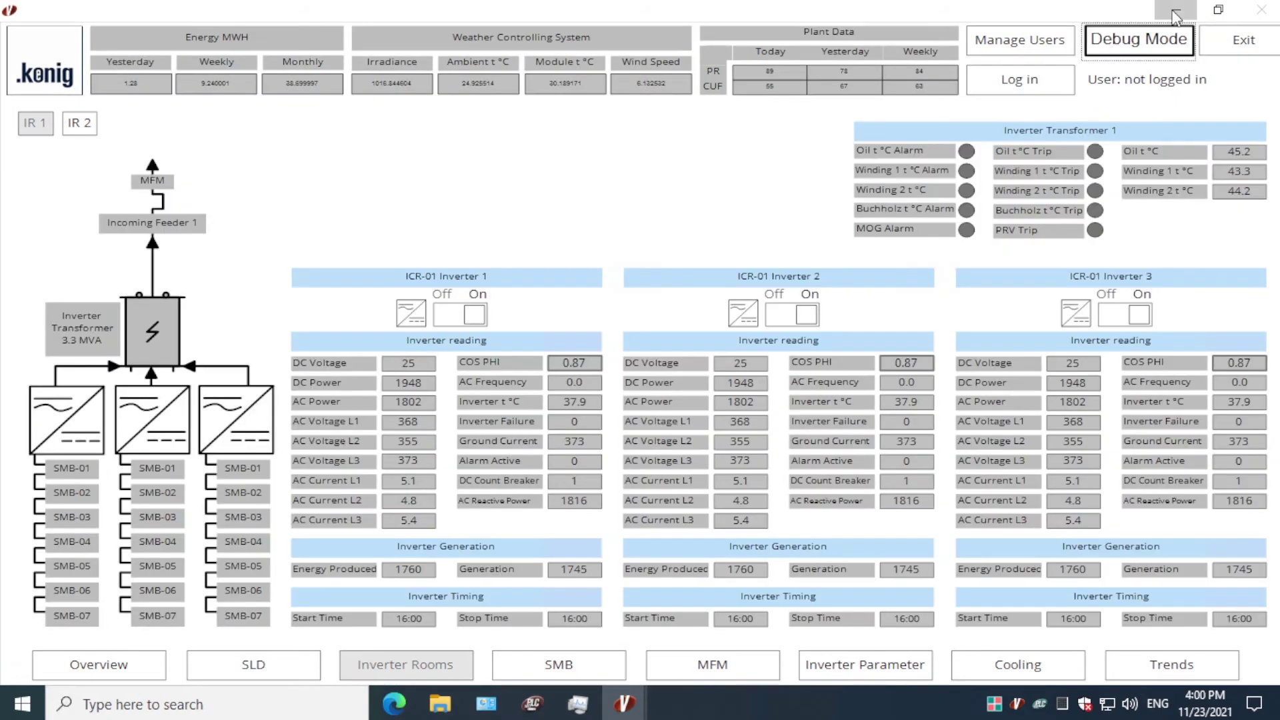
pyautogui.click(1175, 10)
pyautogui.click(1175, 11)
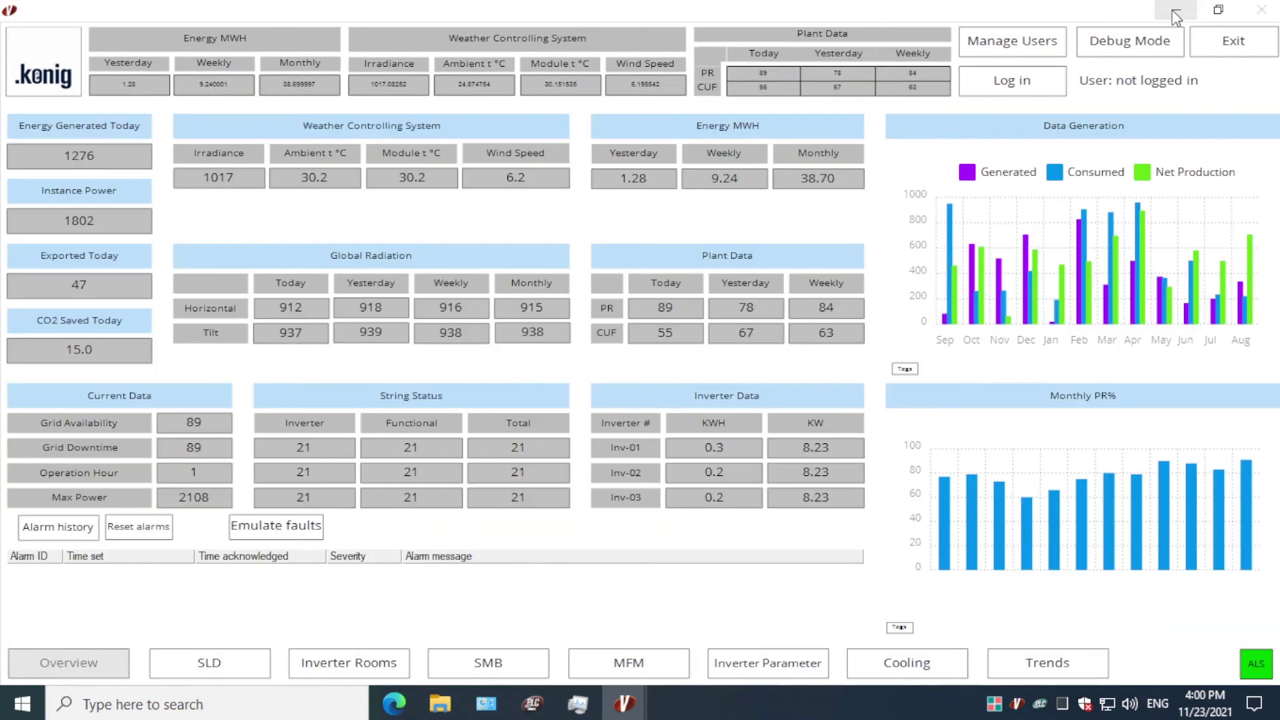
# Exit the running visualization and launch UaExpert from the desktop
pyautogui.click(1229, 41)
pyautogui.click(673, 413)
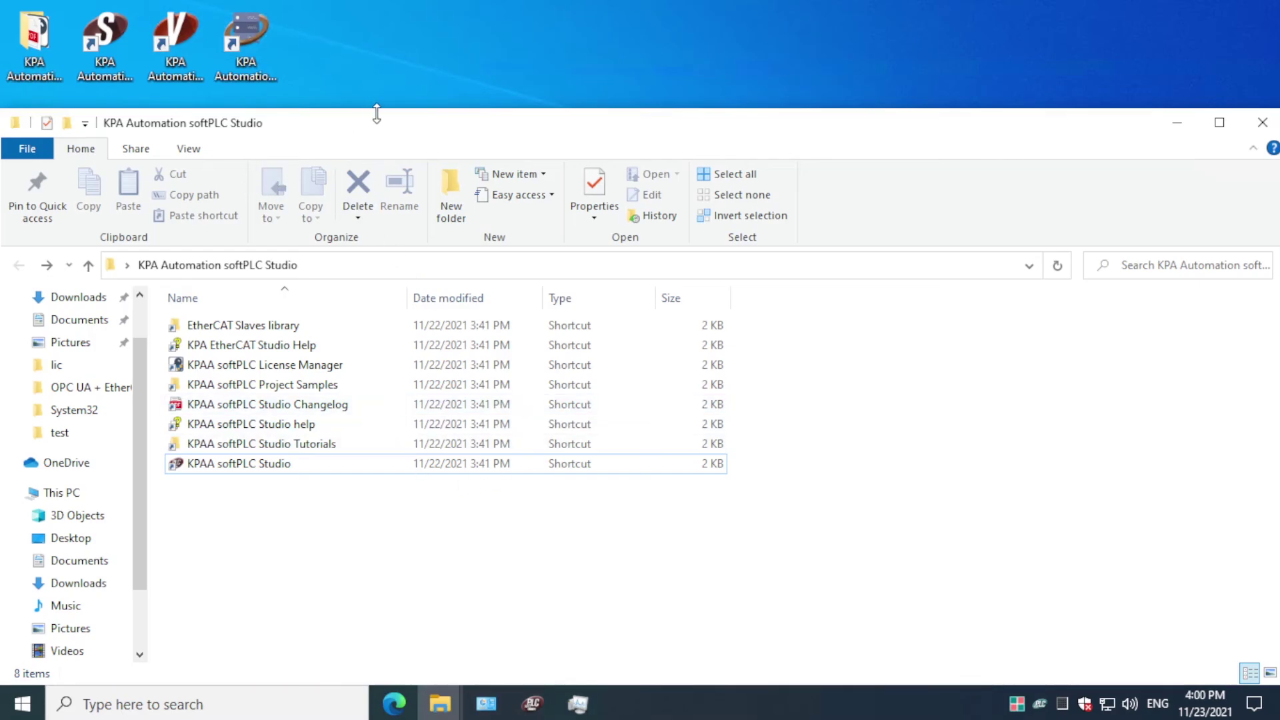
pyautogui.moveTo(377, 113); pyautogui.dragTo(373, 280)
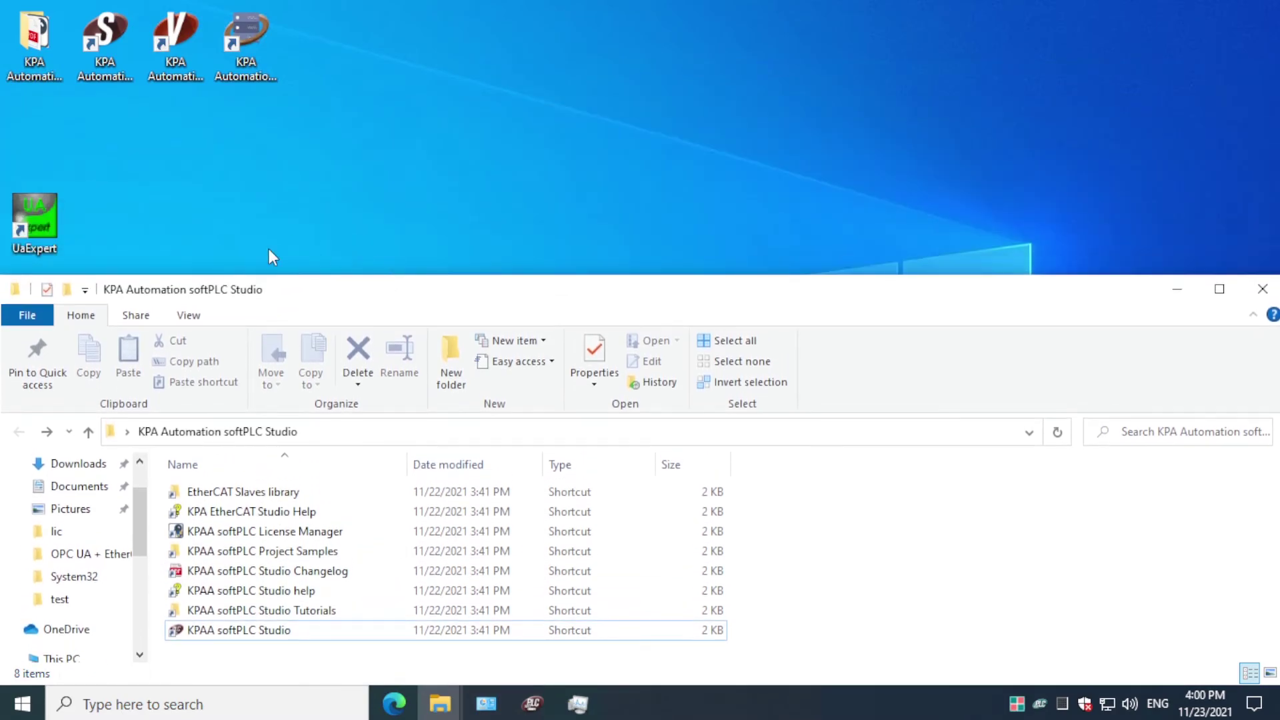
pyautogui.doubleClick(30, 209)
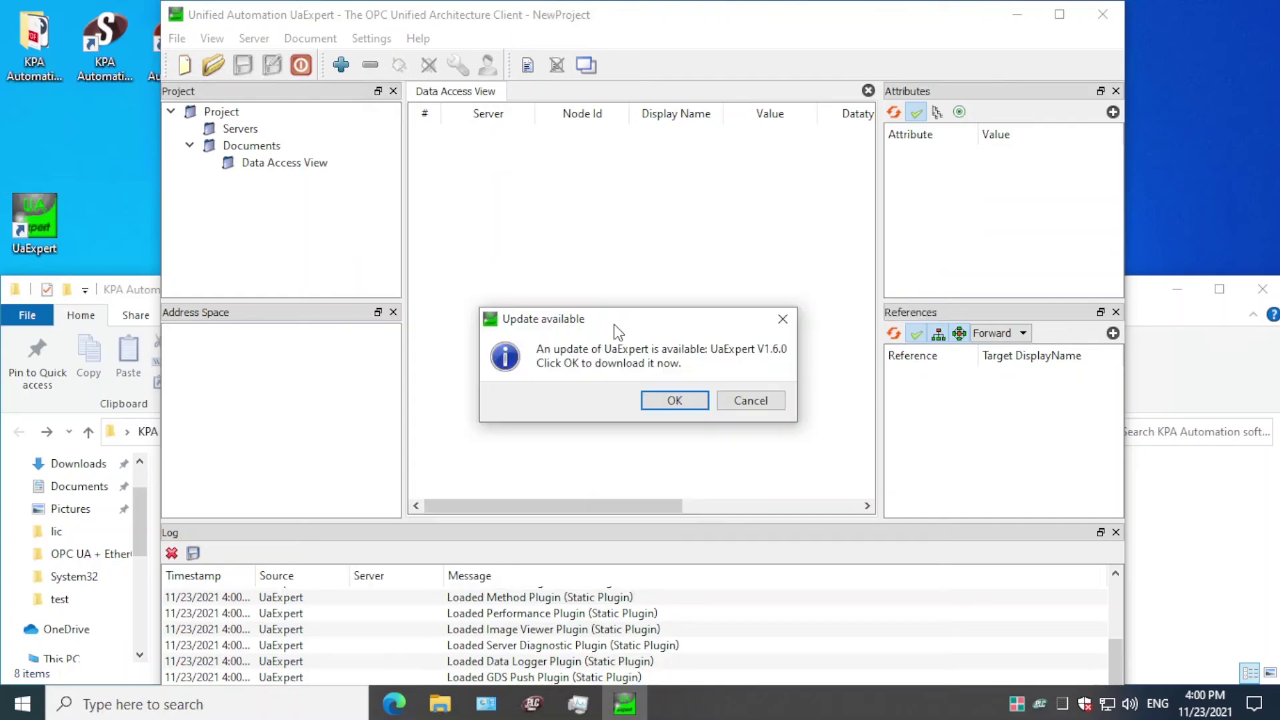
# Decline the offered UaExpert update and open the kpa-test project
pyautogui.click(753, 404)
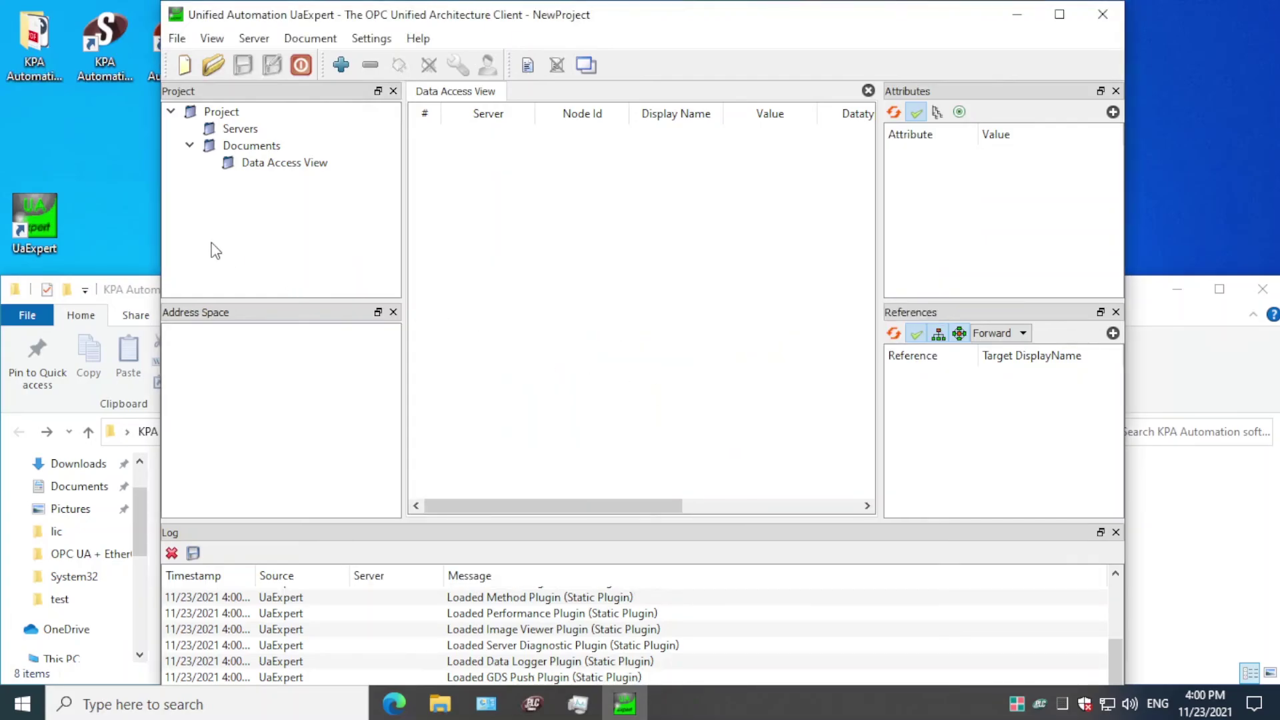
pyautogui.click(238, 129)
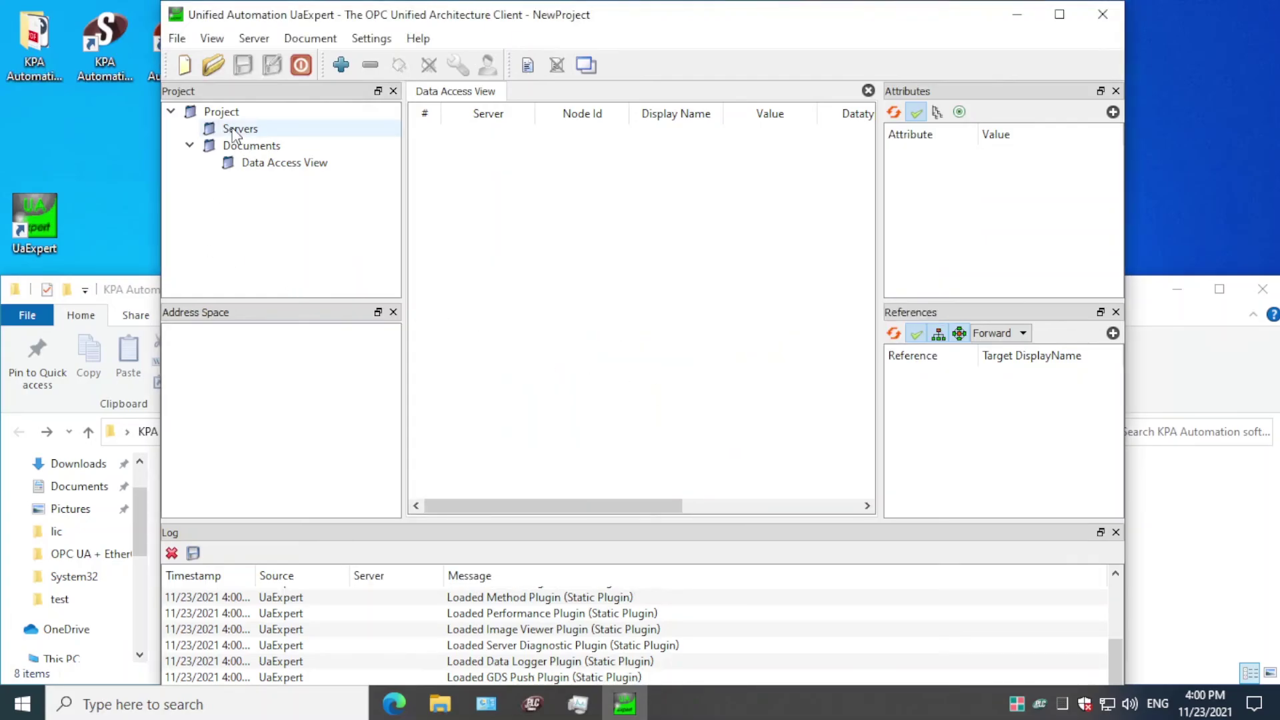
pyautogui.click(212, 63)
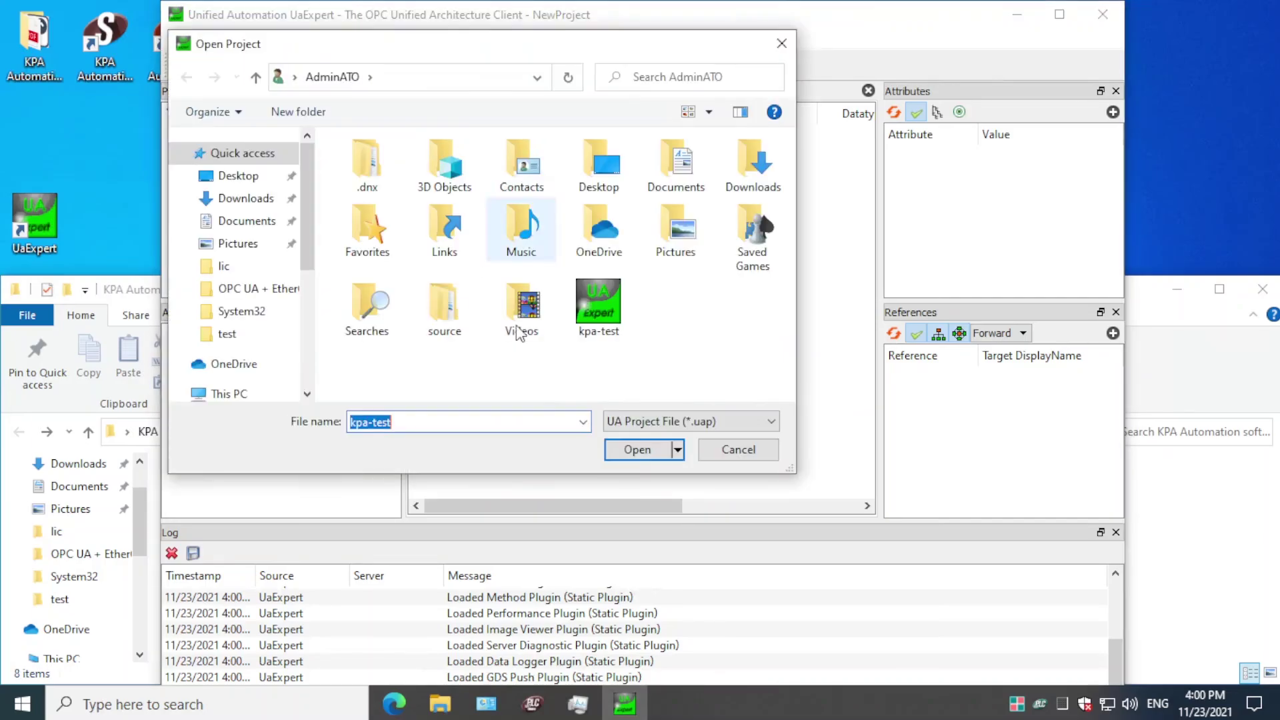
pyautogui.doubleClick(594, 311)
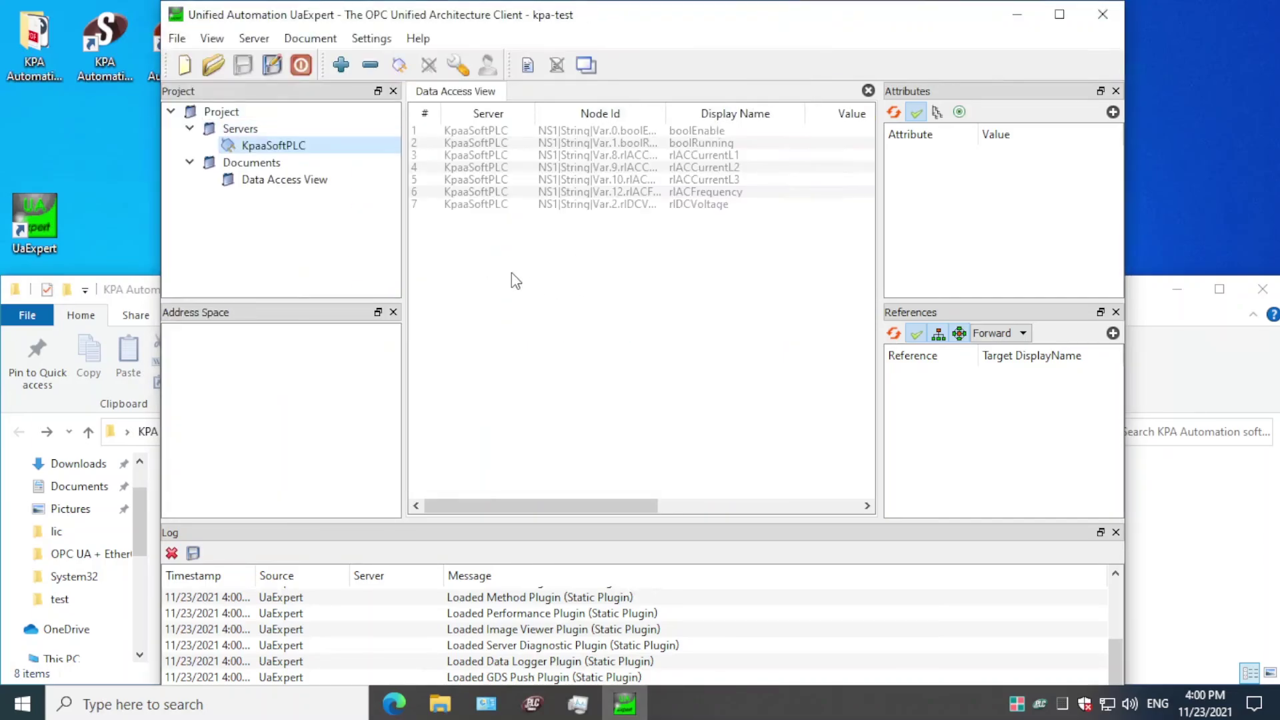
# Connect to the KpaaSoftPLC server and expand KPAA OPC UA Server and its Inverter0 node in the address space
pyautogui.rightClick(271, 150)
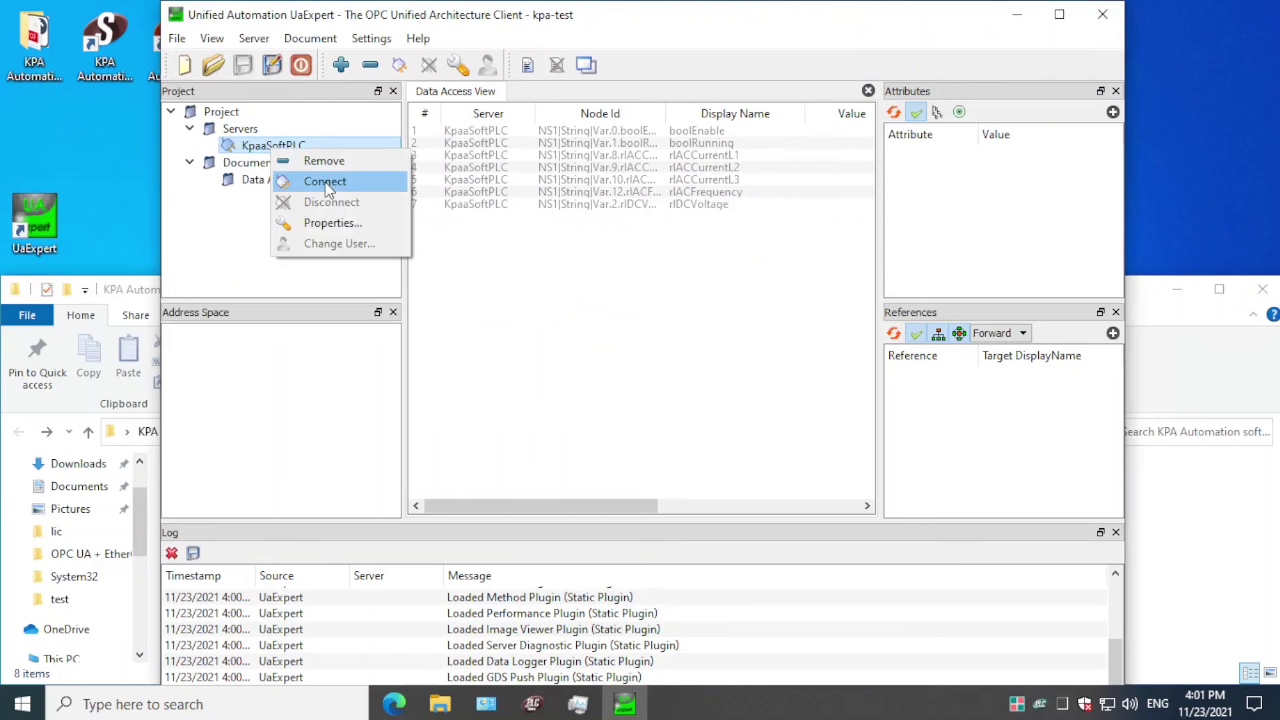
pyautogui.click(326, 181)
pyautogui.doubleClick(267, 404)
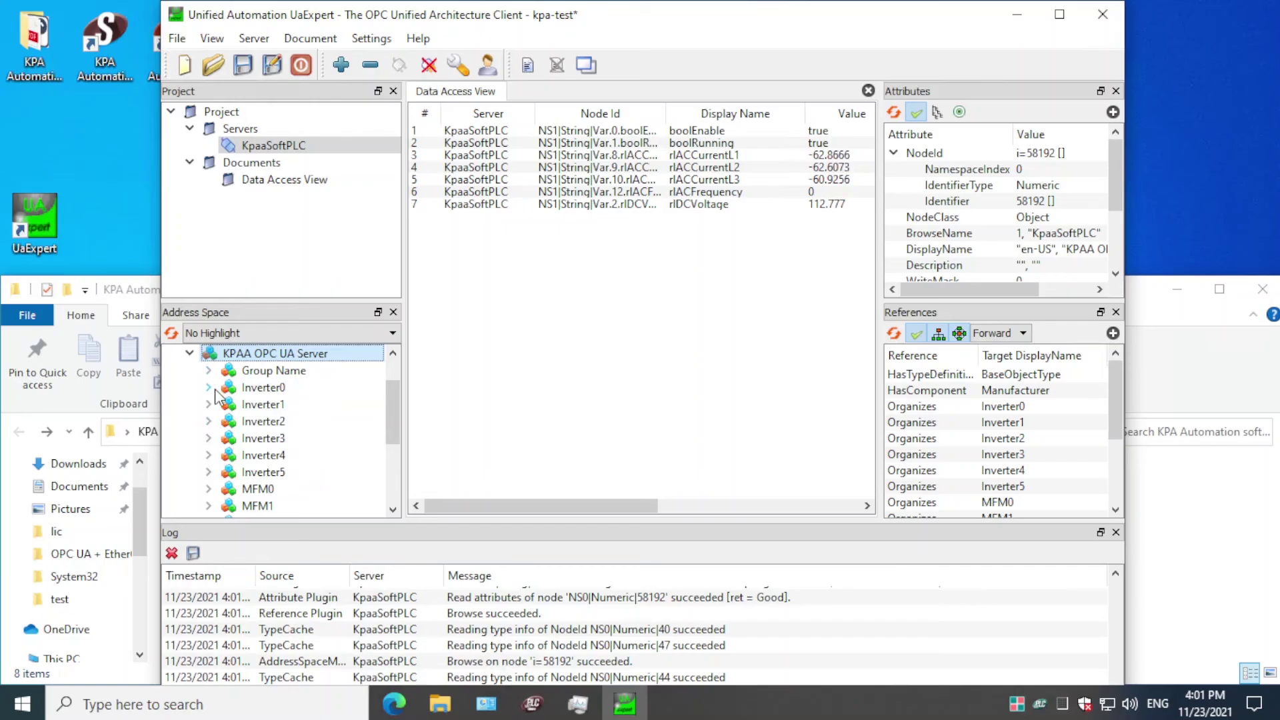
pyautogui.click(217, 389)
pyautogui.scroll(2, 249, 384)
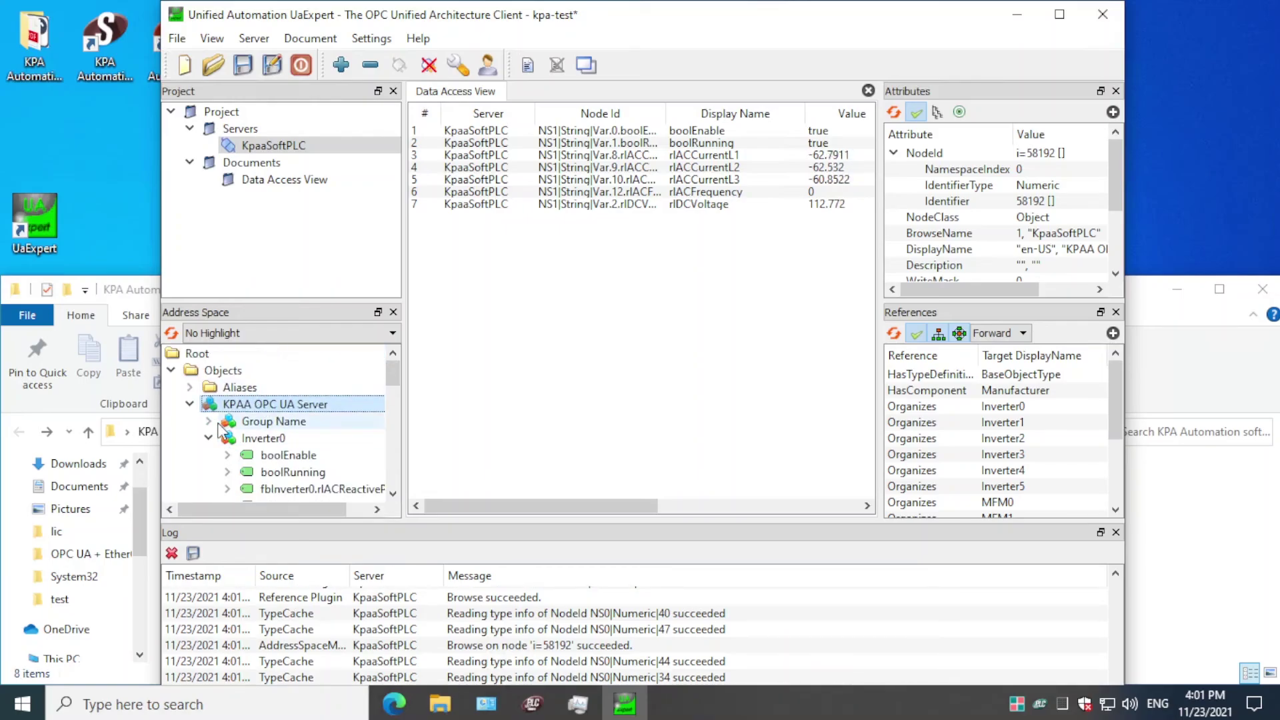
# Expand the Group Name node and add its myVariable to the Data Access View
pyautogui.click(274, 438)
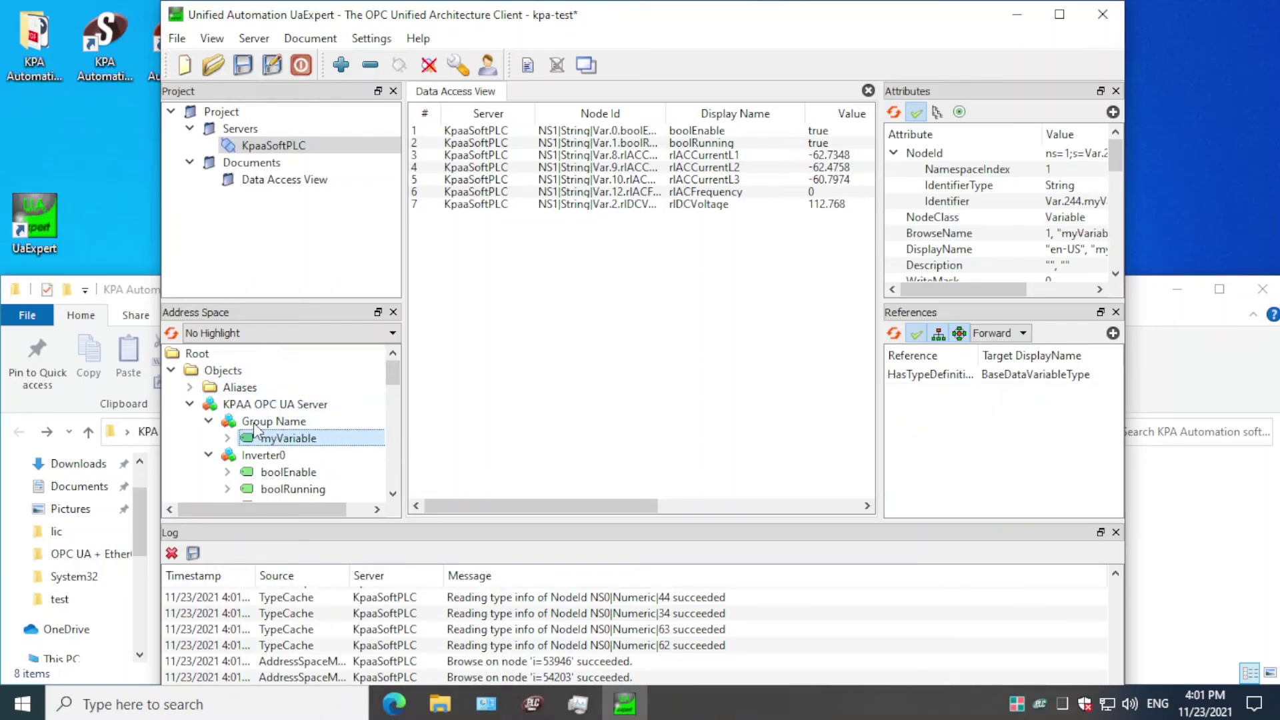
pyautogui.click(208, 421)
pyautogui.click(208, 421)
pyautogui.moveTo(280, 438); pyautogui.dragTo(576, 303)
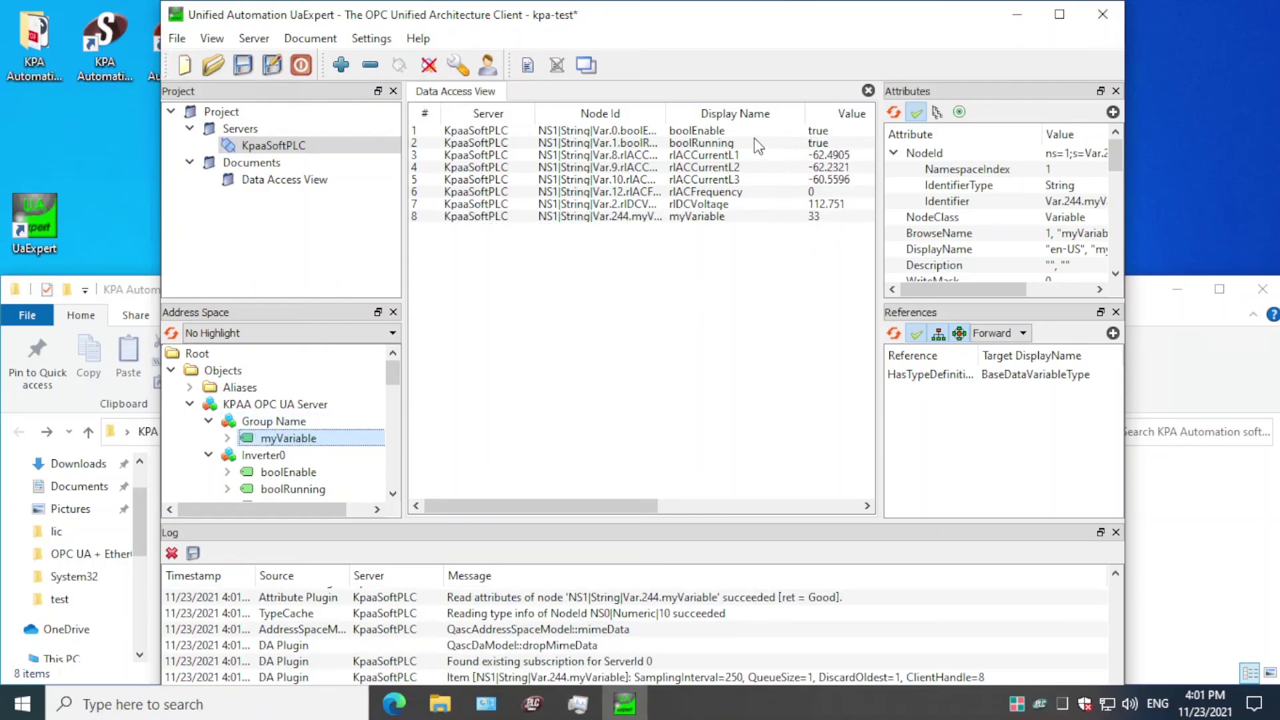
# Set the boolEnable value in the Data Access View to false and back to true
pyautogui.click(732, 132)
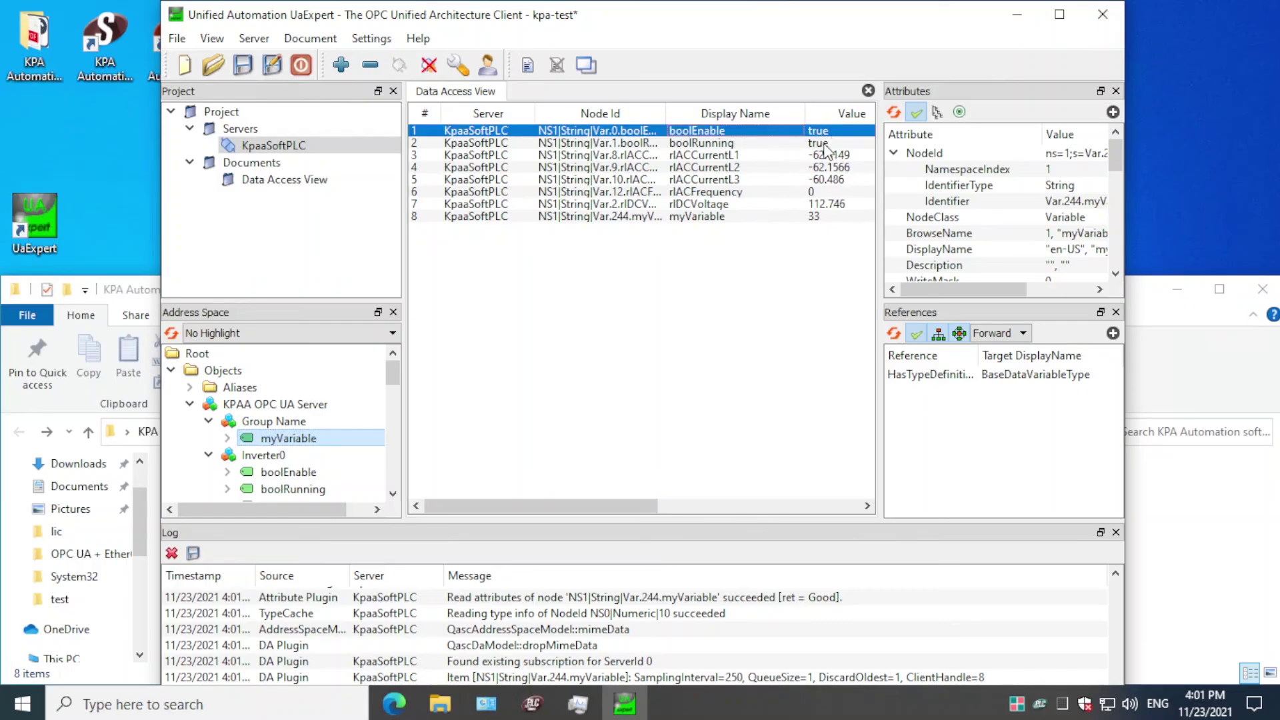
pyautogui.rightClick(827, 137)
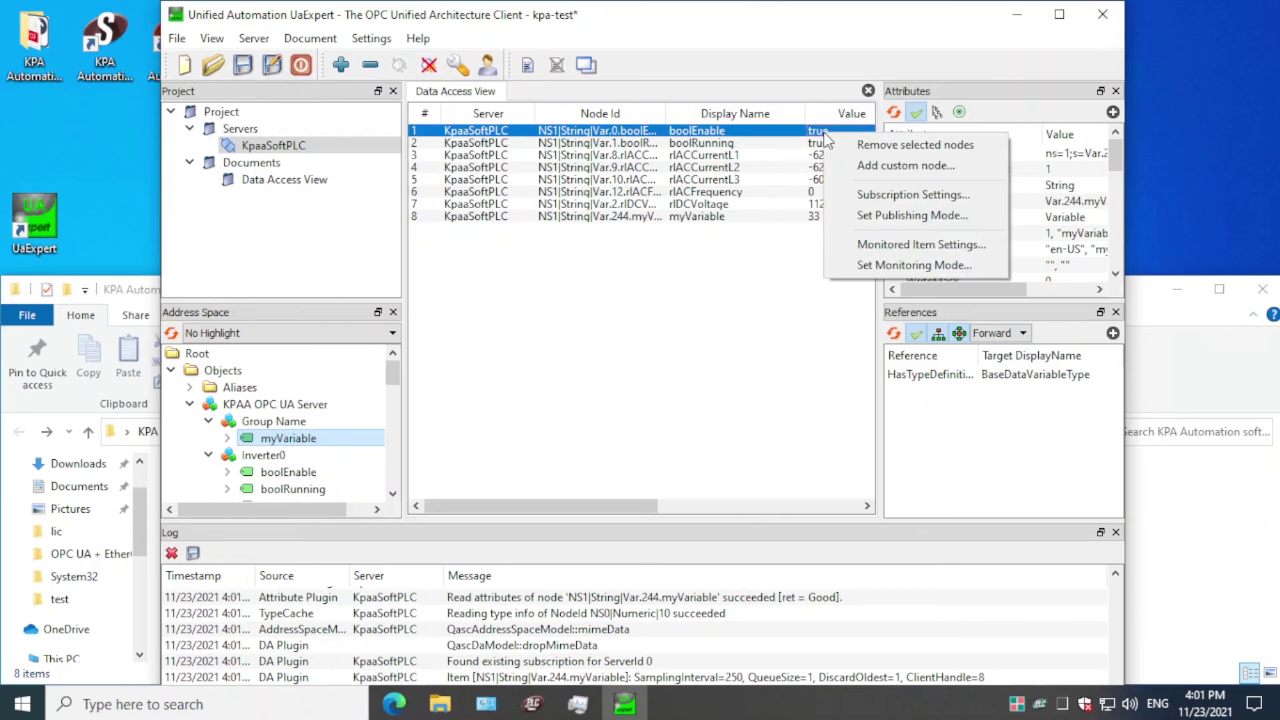
pyautogui.click(802, 135)
pyautogui.doubleClick(803, 132)
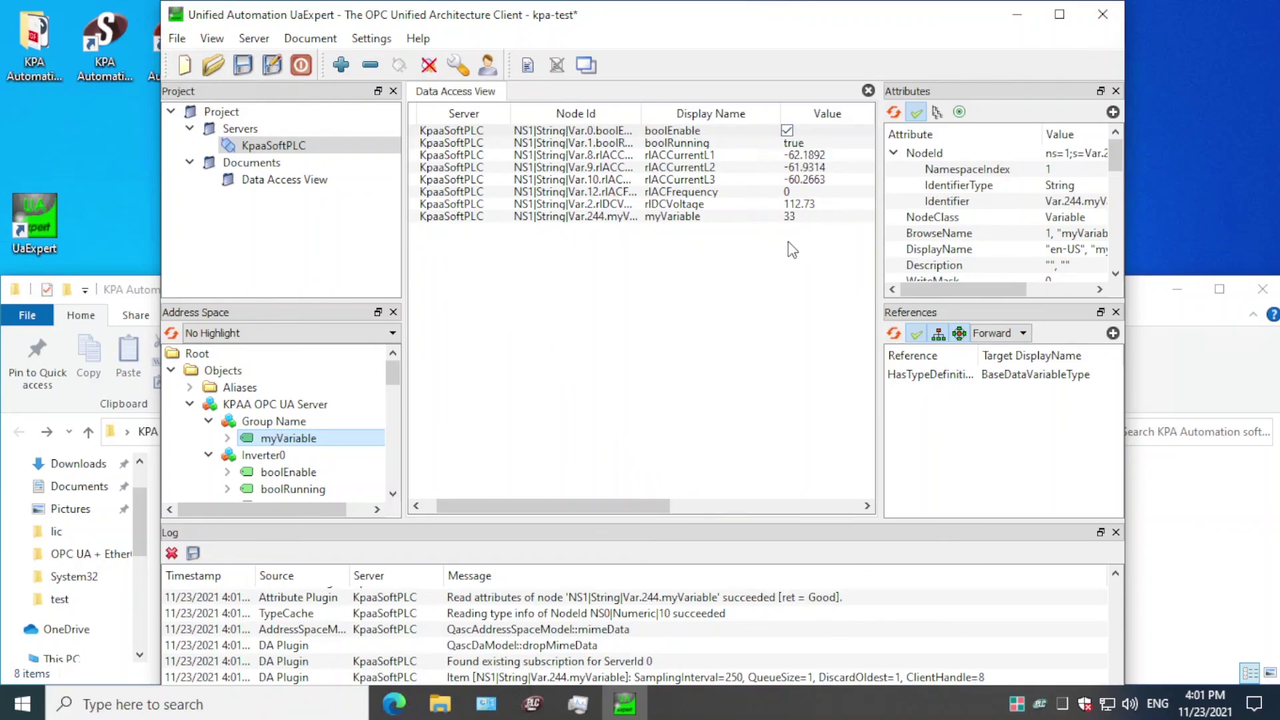
pyautogui.click(760, 168)
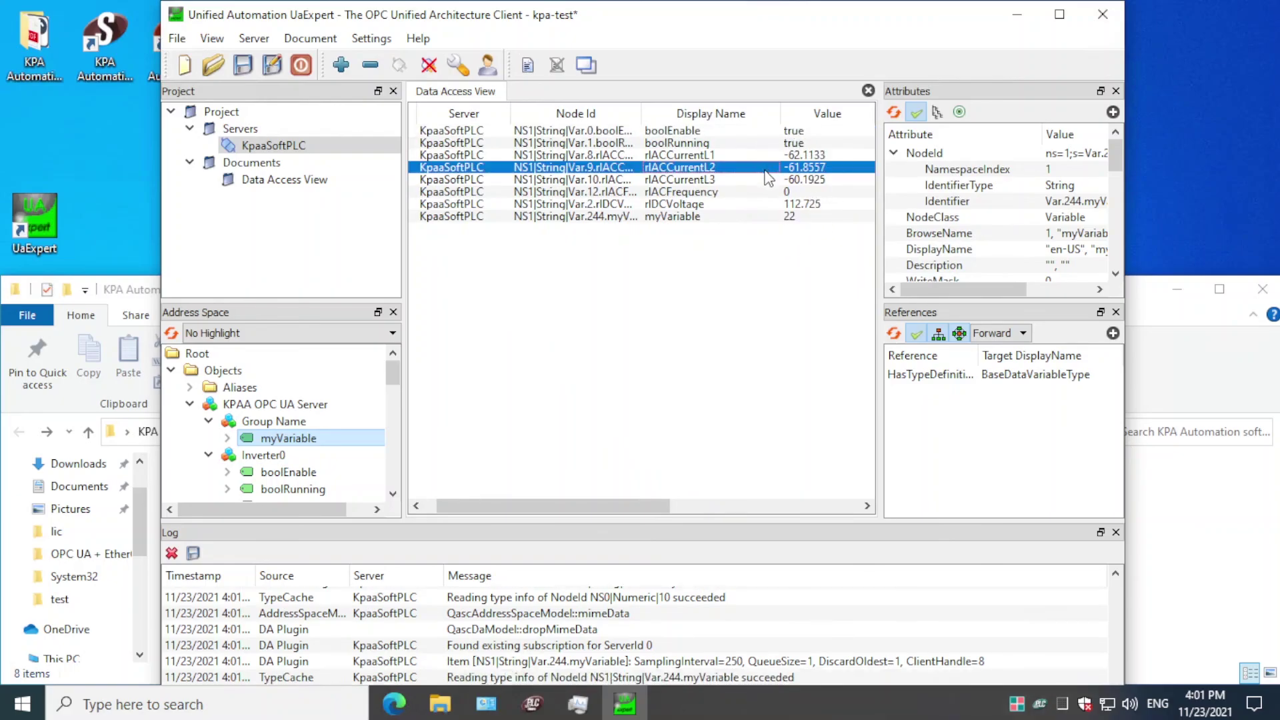
pyautogui.click(787, 132)
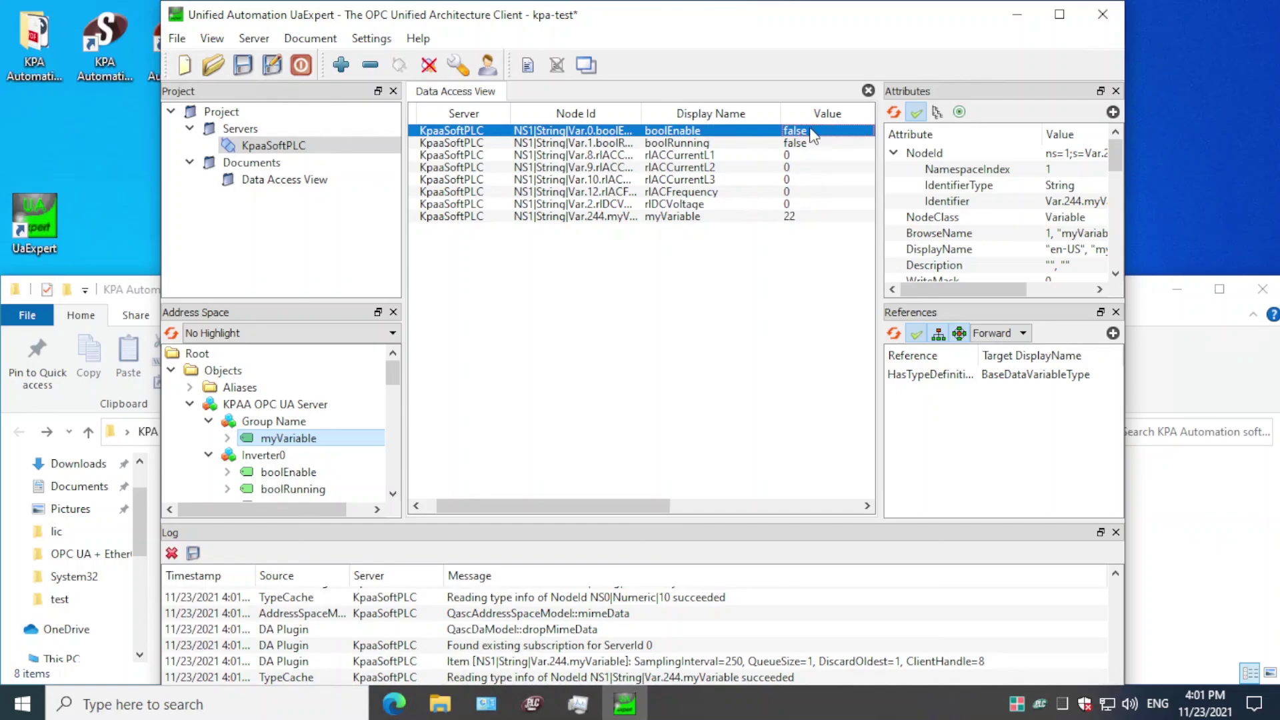
pyautogui.click(806, 134)
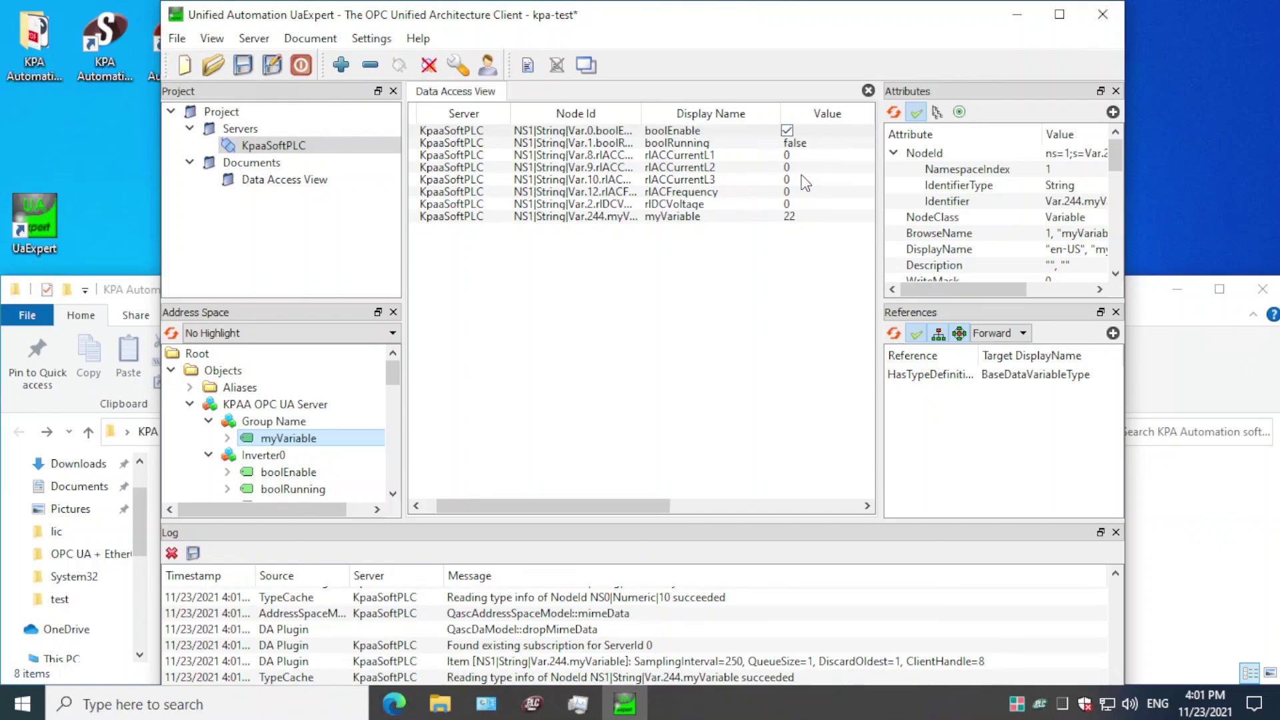
pyautogui.press('Return')
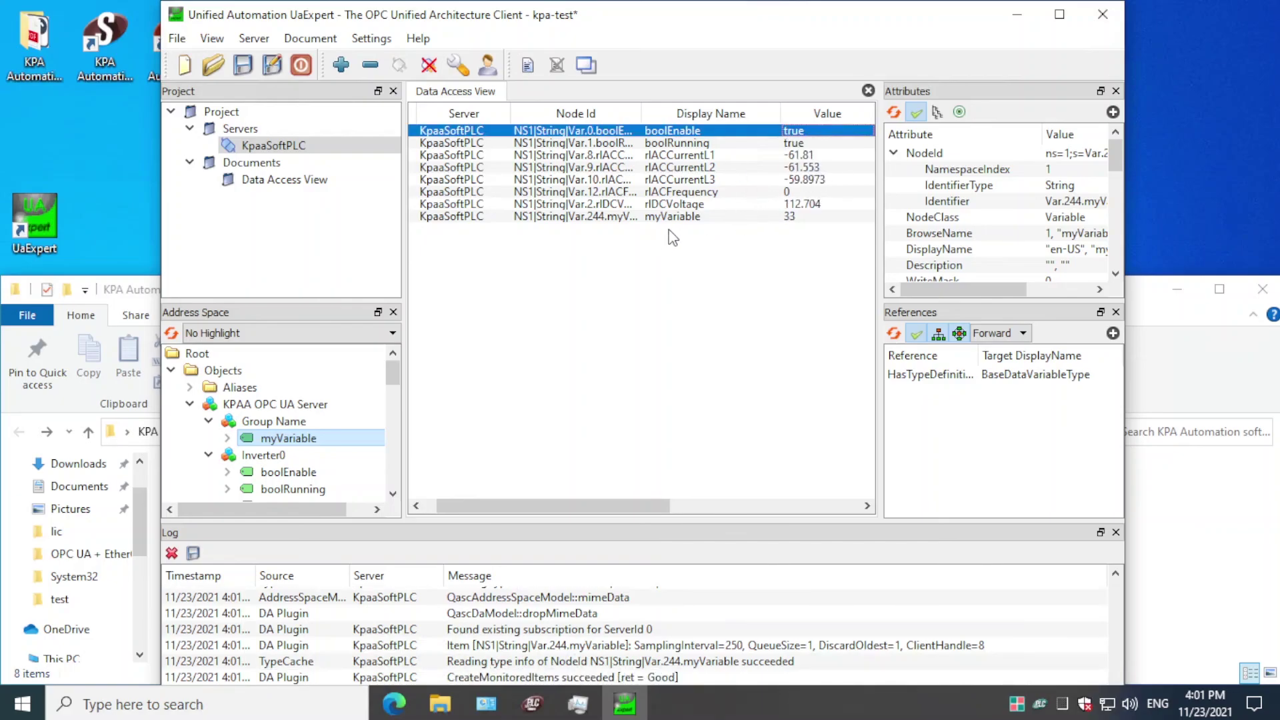